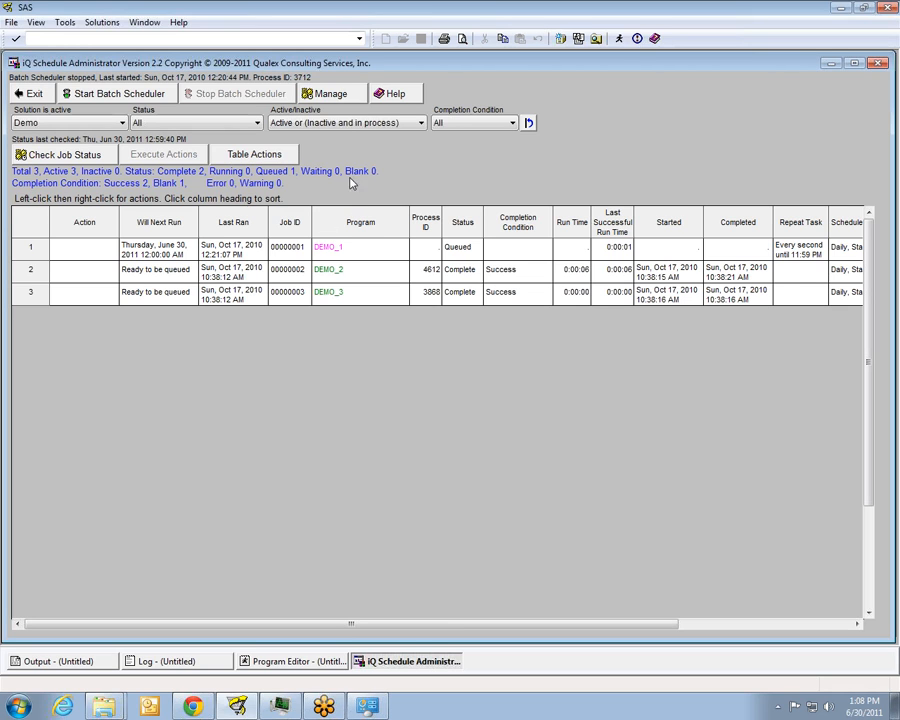
# Open the selection of programs to add to the Demo solution's batch scheduler
pyautogui.click(344, 96)
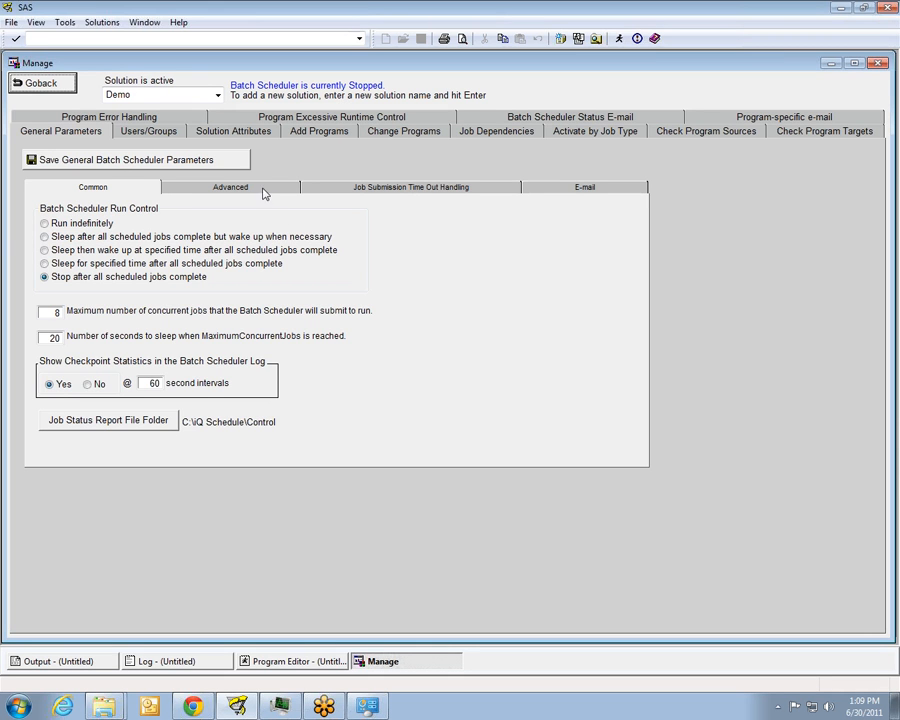
pyautogui.click(320, 132)
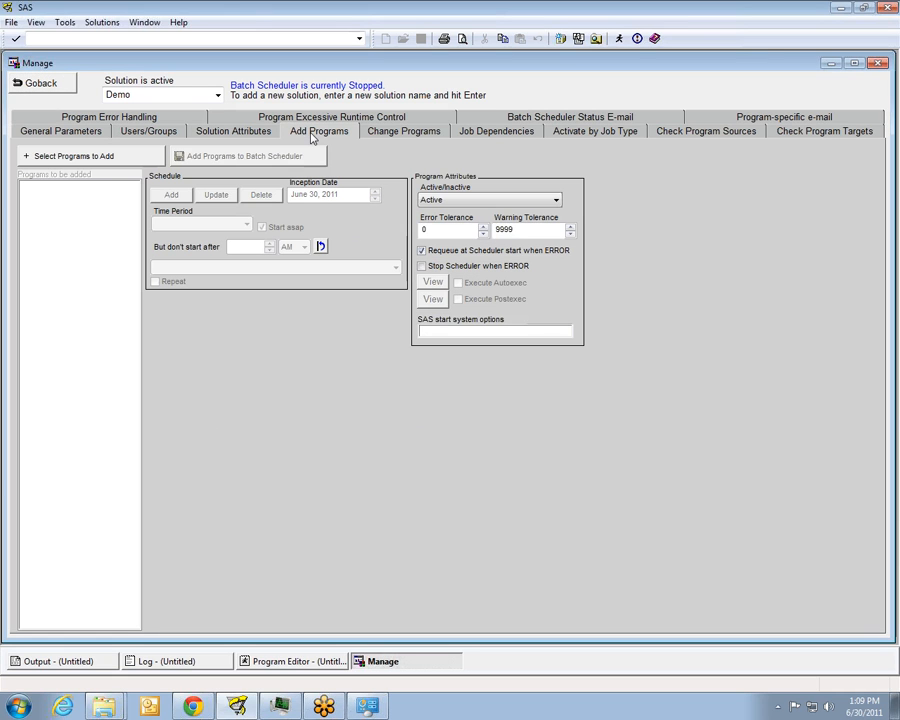
pyautogui.click(116, 155)
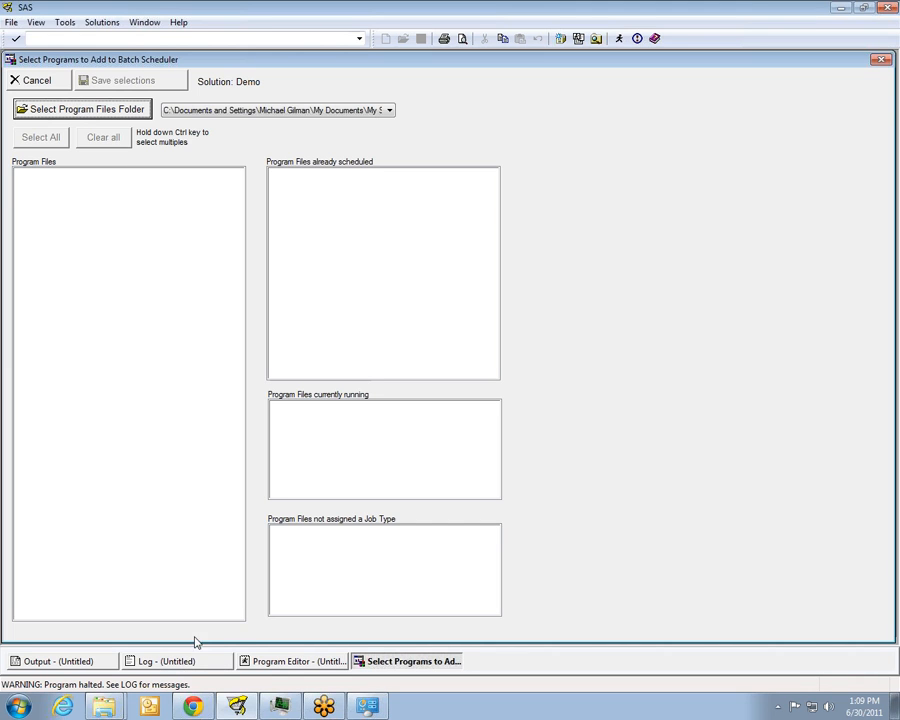
# Check the log for the cause of the halted program, then return to the program selection
pyautogui.click(165, 661)
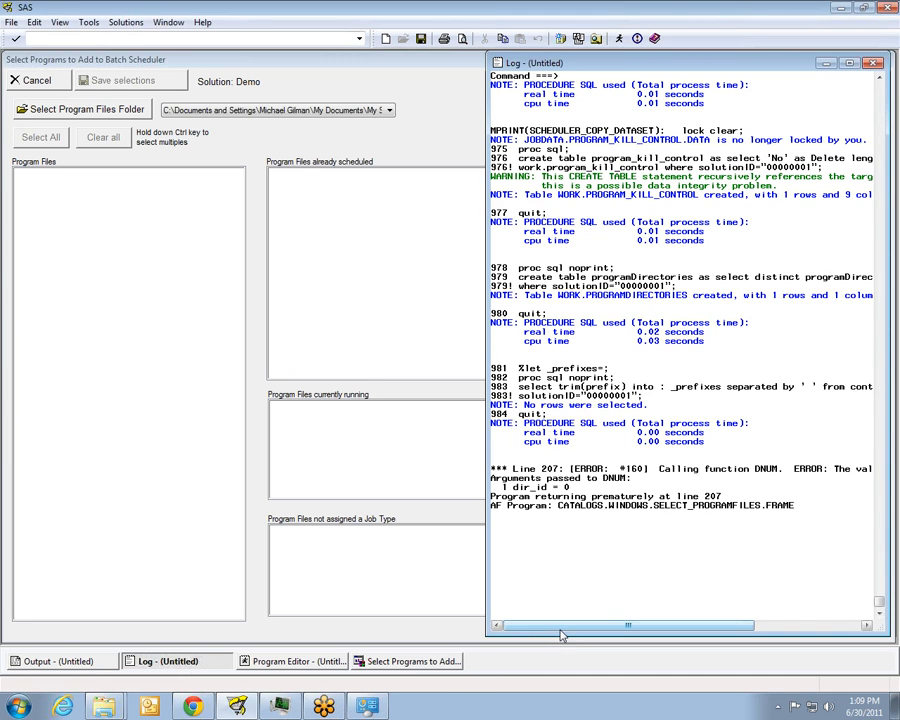
pyautogui.moveTo(561, 632)
pyautogui.mouseDown()
pyautogui.moveTo(687, 629)
pyautogui.moveTo(568, 634)
pyautogui.mouseUp()
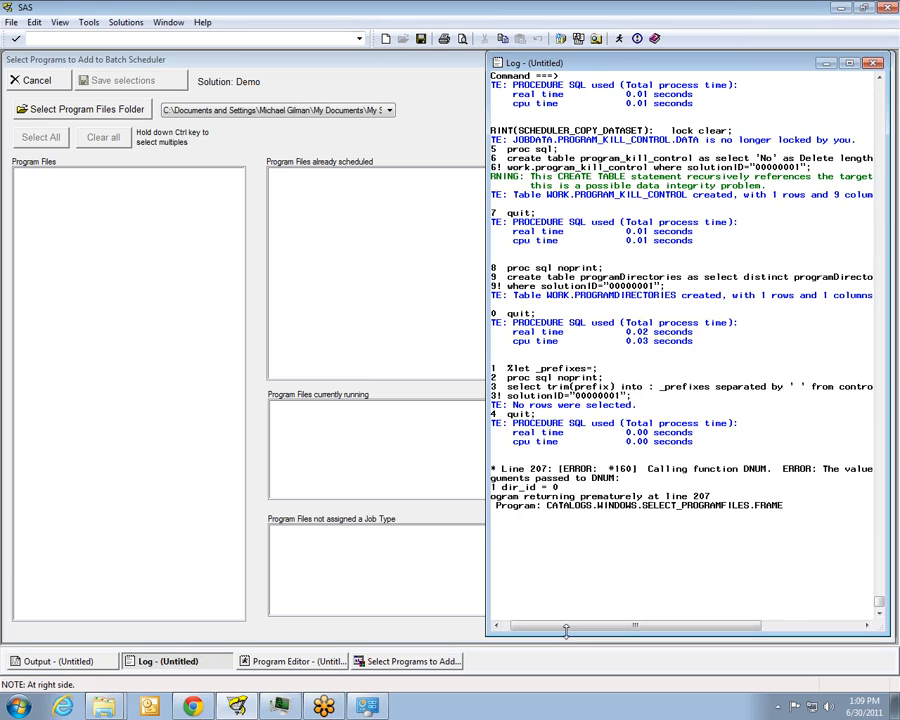
pyautogui.click(430, 152)
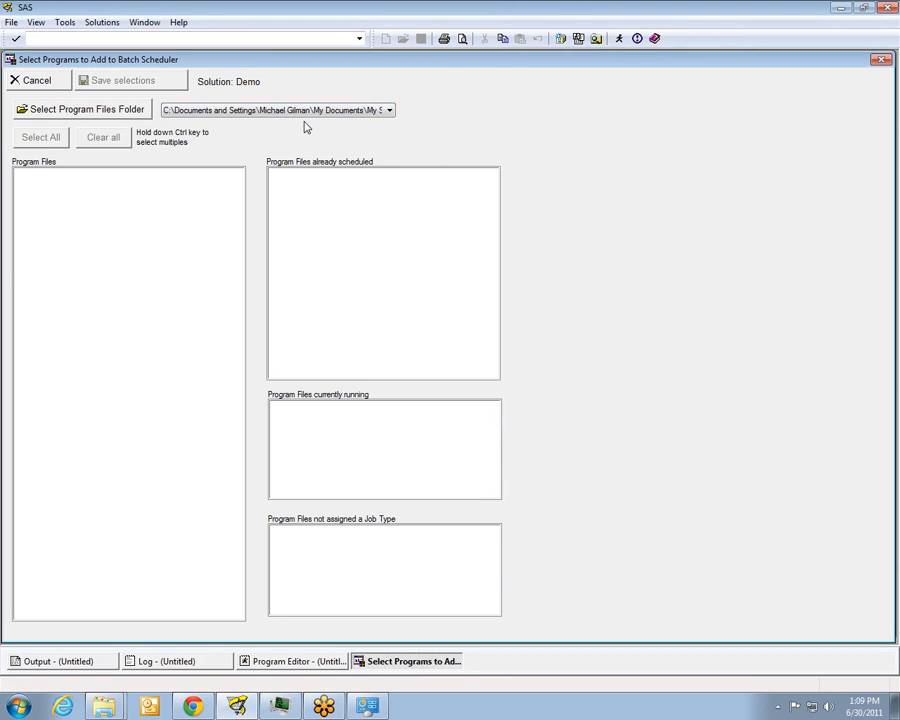
# Choose DEM_1.sas from the folder C:\iQ Schedule\demo\programs and save it as the program to add
pyautogui.click(259, 114)
pyautogui.click(251, 114)
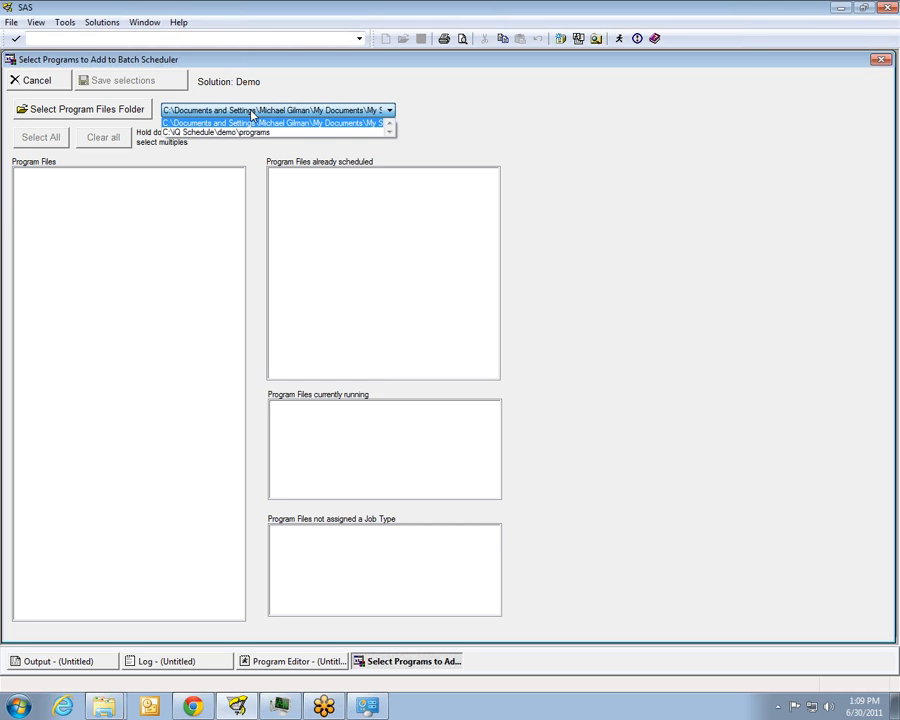
pyautogui.click(246, 131)
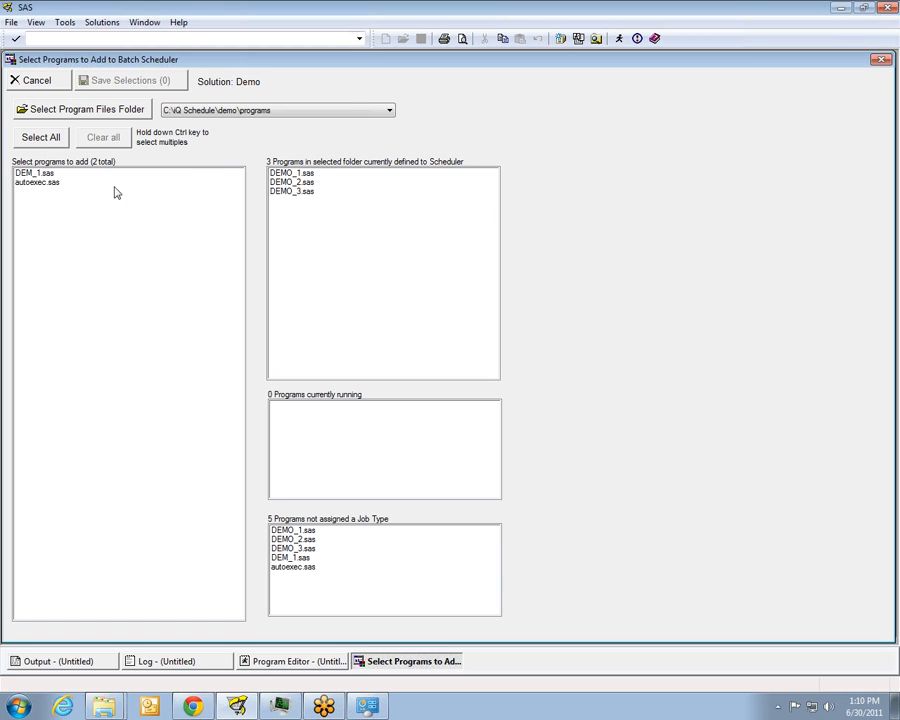
pyautogui.click(47, 175)
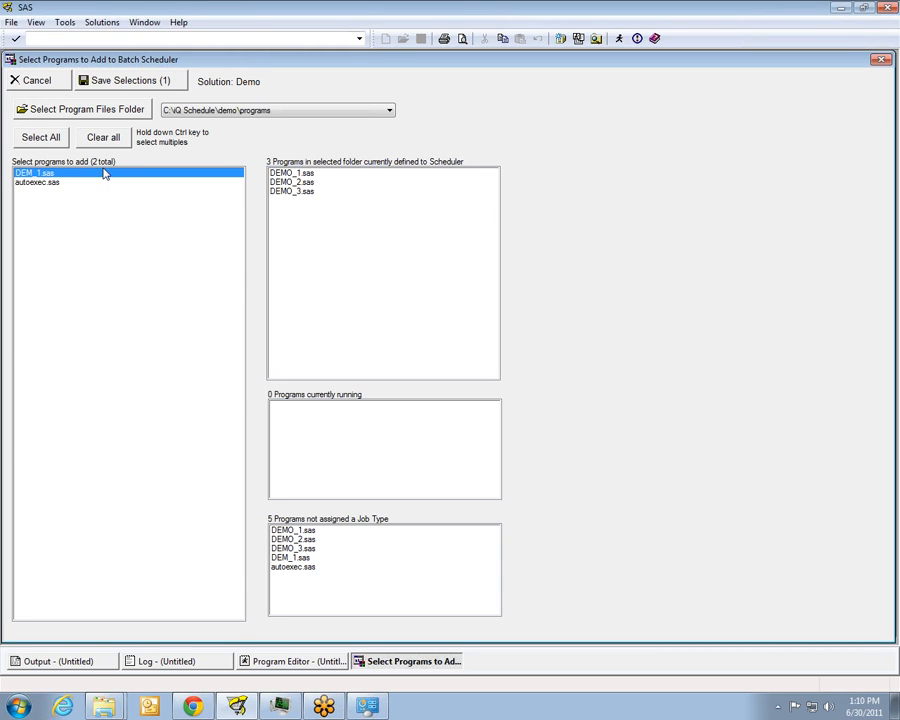
pyautogui.click(145, 85)
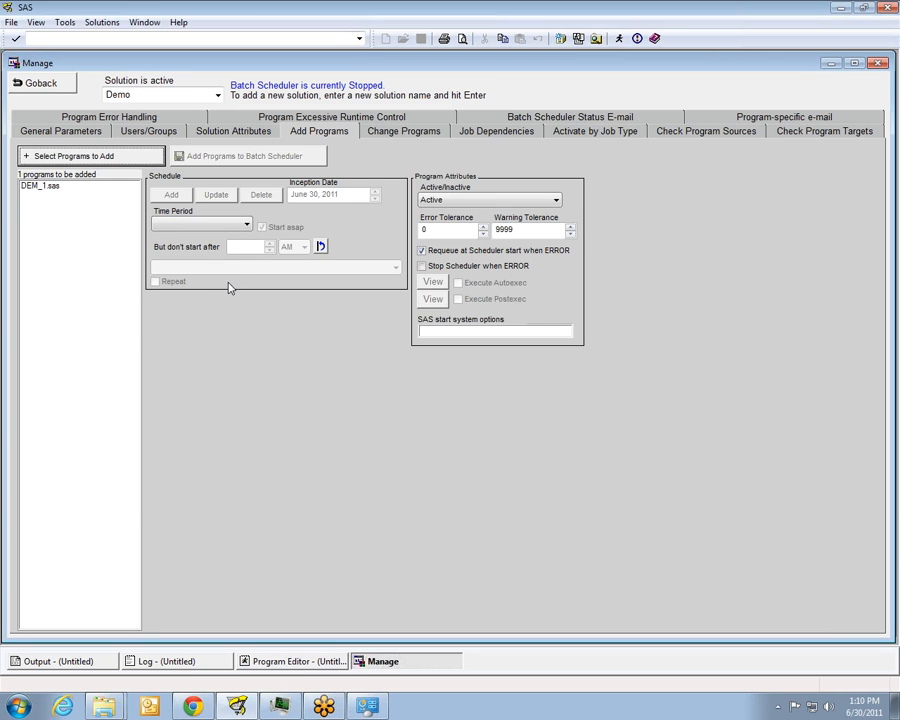
# Add a daily schedule for DEM_1.sas that starts as soon as possible
pyautogui.click(246, 226)
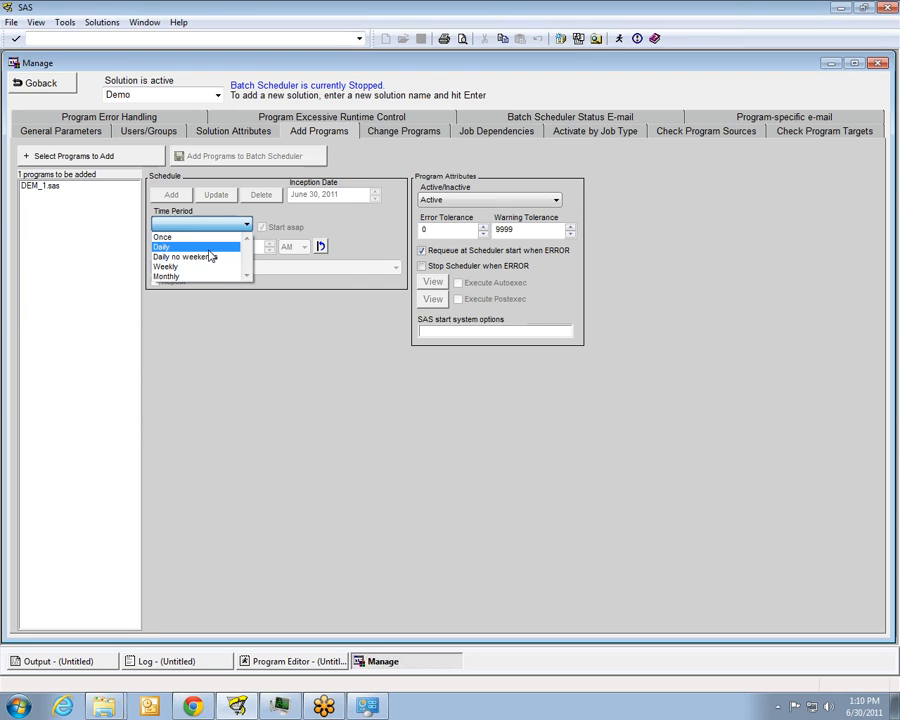
pyautogui.click(215, 246)
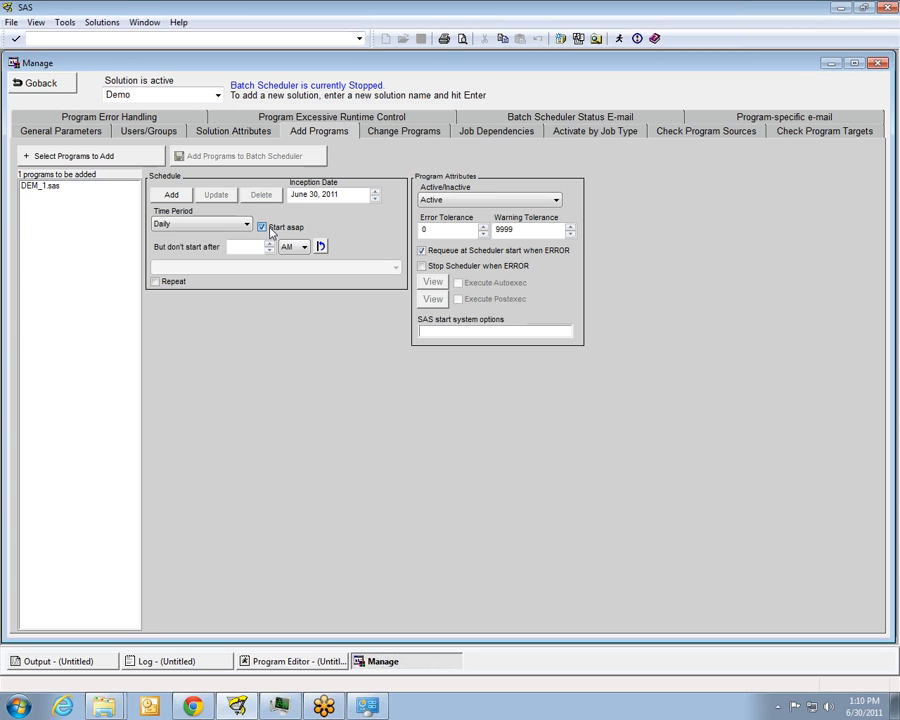
pyautogui.click(270, 230)
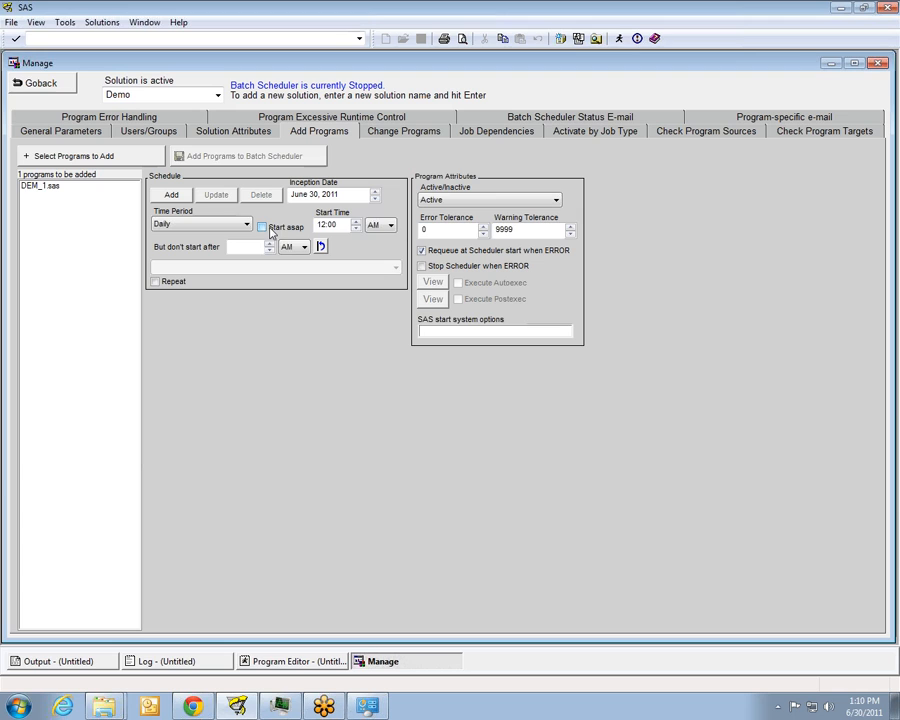
pyautogui.click(287, 232)
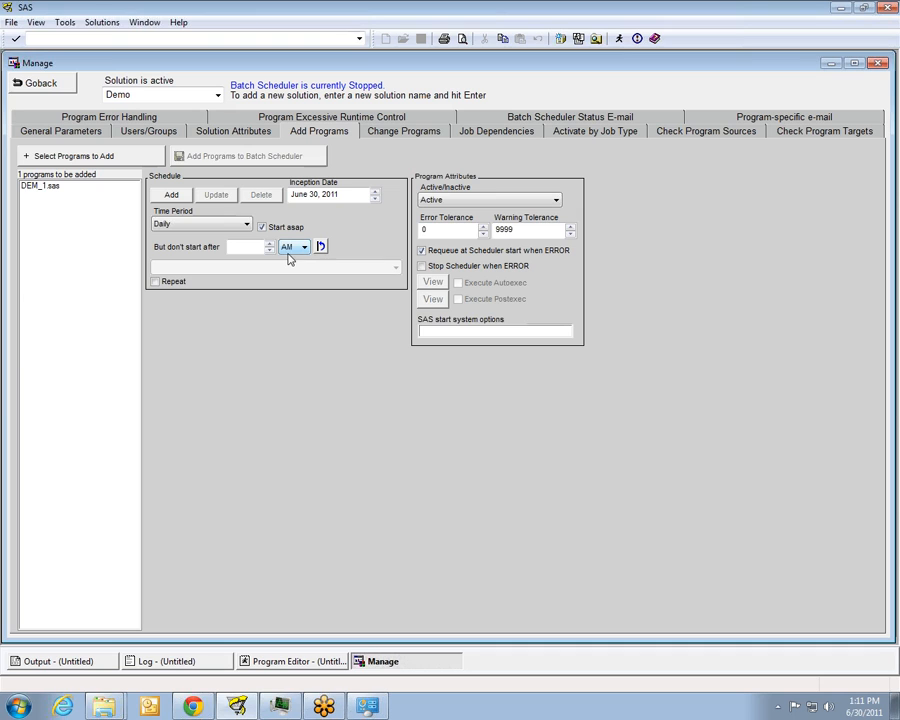
pyautogui.click(172, 195)
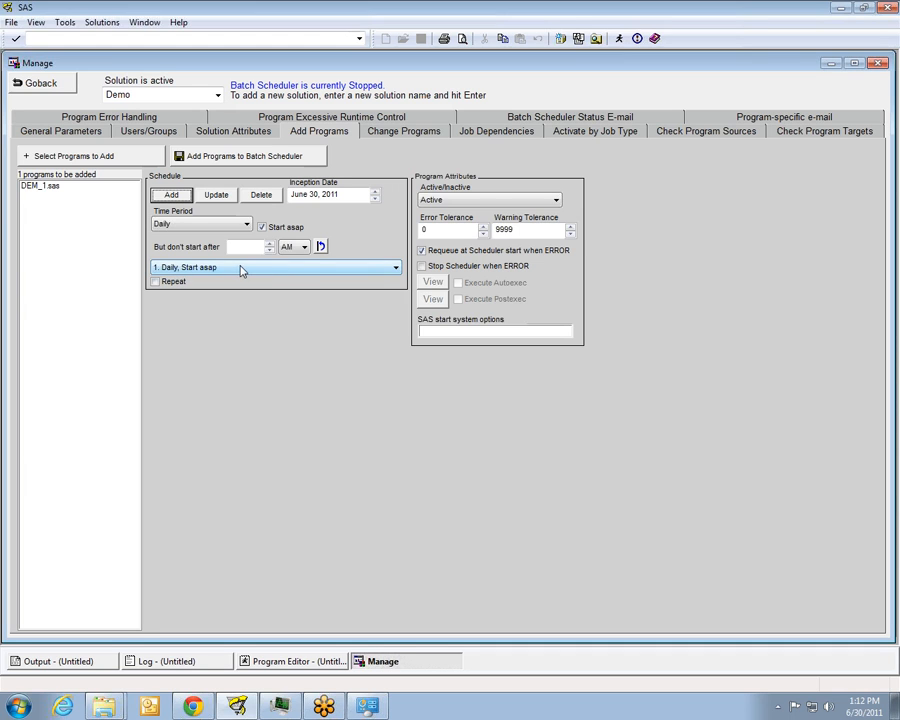
pyautogui.click(396, 267)
pyautogui.click(396, 267)
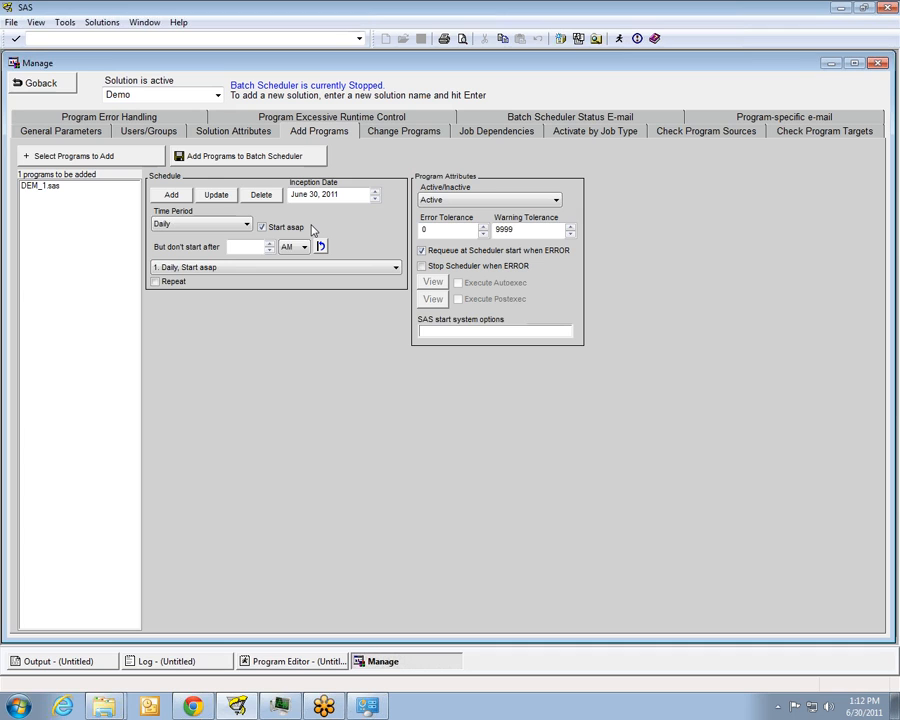
# Add a second schedule for DEM_1.sas that runs every week on Monday, Wednesday and Friday at 12:06 PM
pyautogui.click(247, 224)
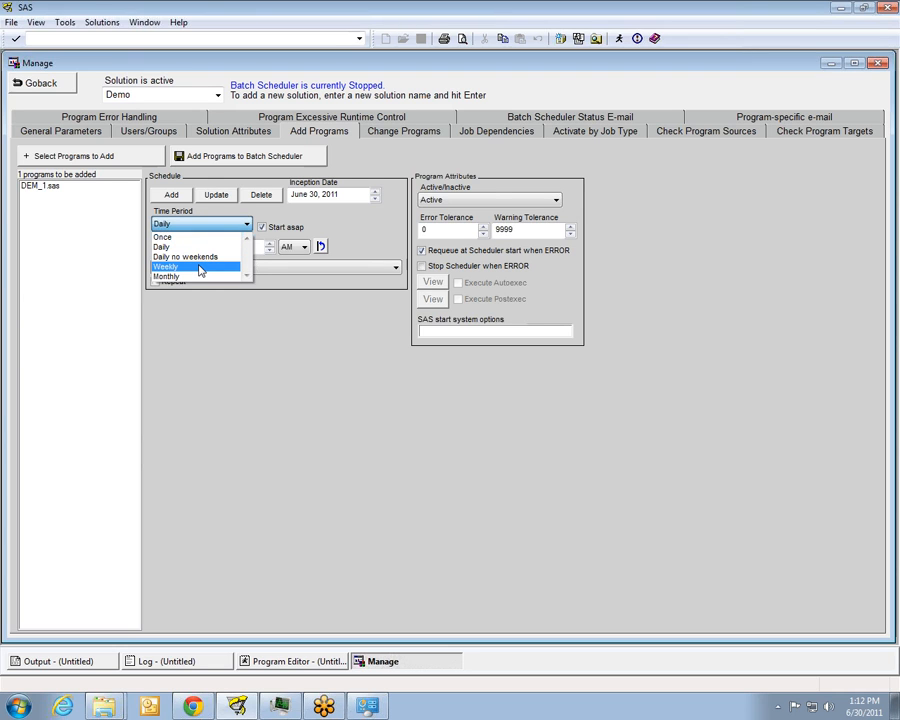
pyautogui.click(200, 267)
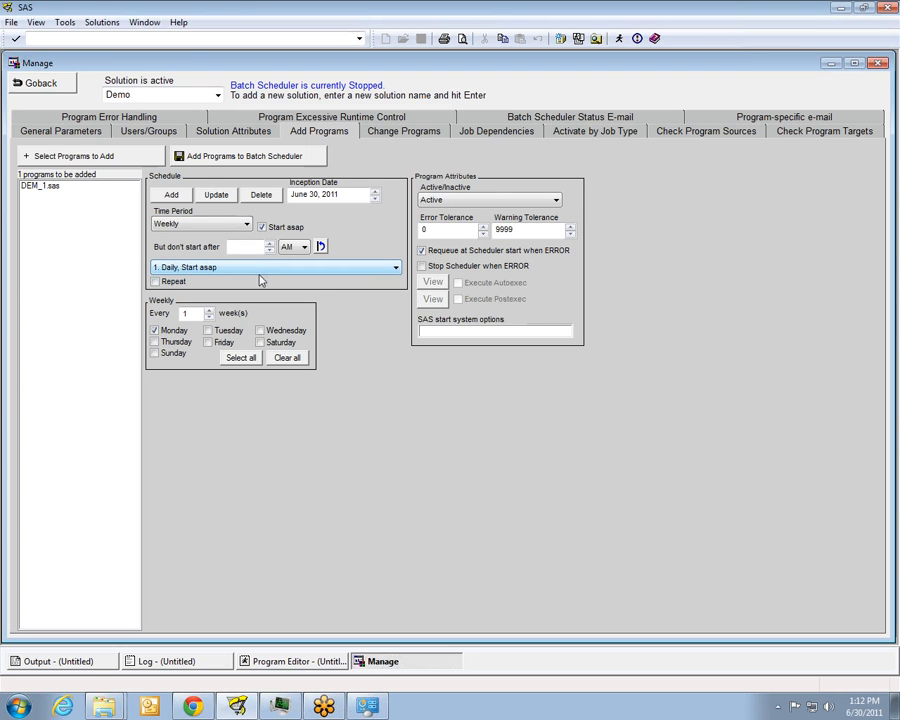
pyautogui.click(260, 330)
pyautogui.click(229, 345)
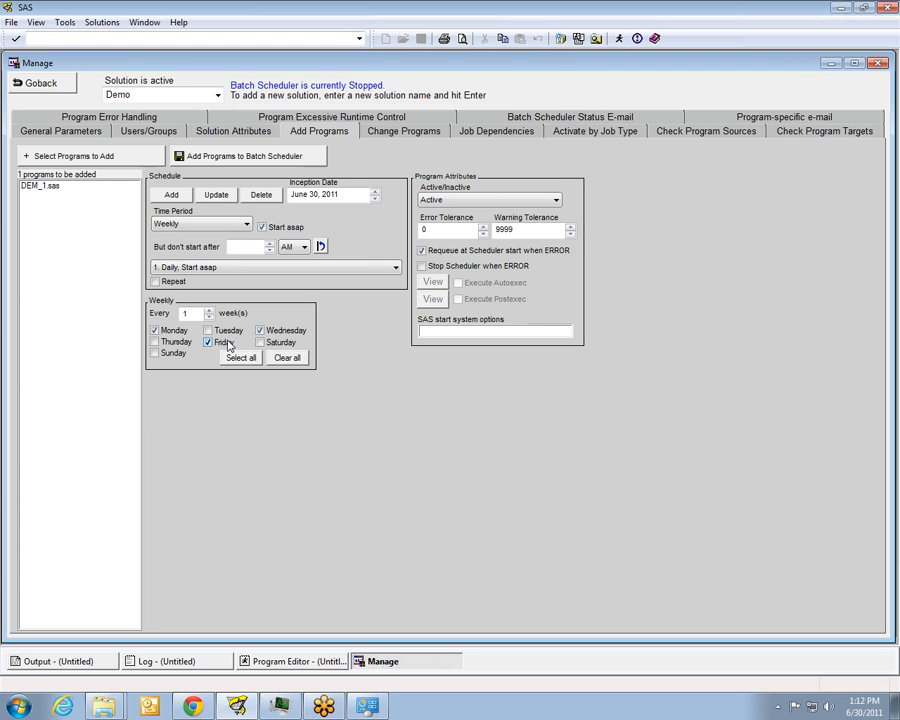
pyautogui.click(262, 227)
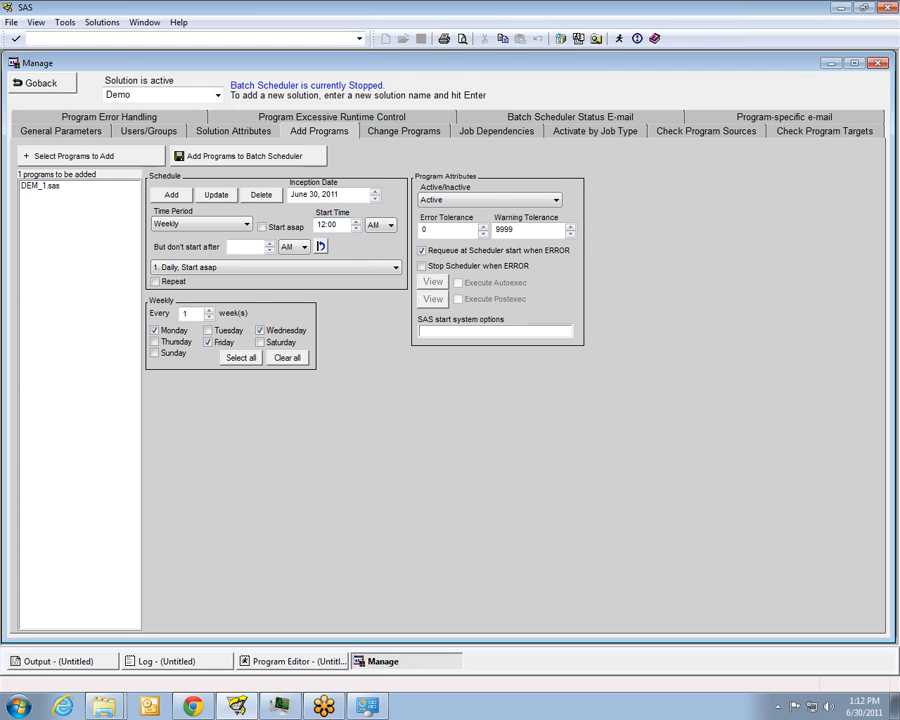
pyautogui.click(376, 226)
pyautogui.click(372, 248)
pyautogui.click(356, 222)
pyautogui.click(357, 222)
pyautogui.click(171, 194)
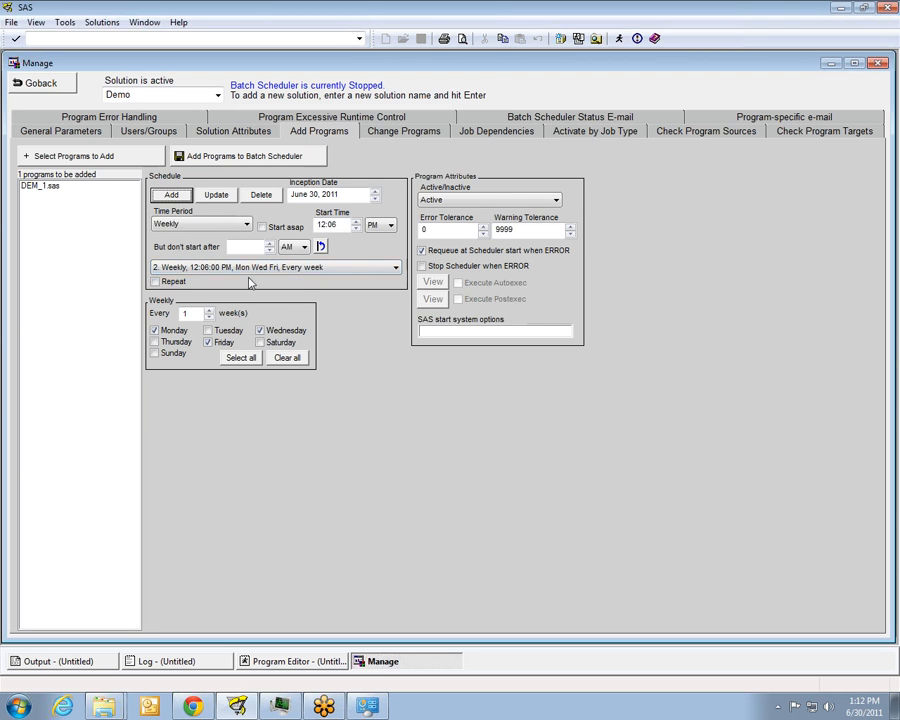
pyautogui.click(378, 270)
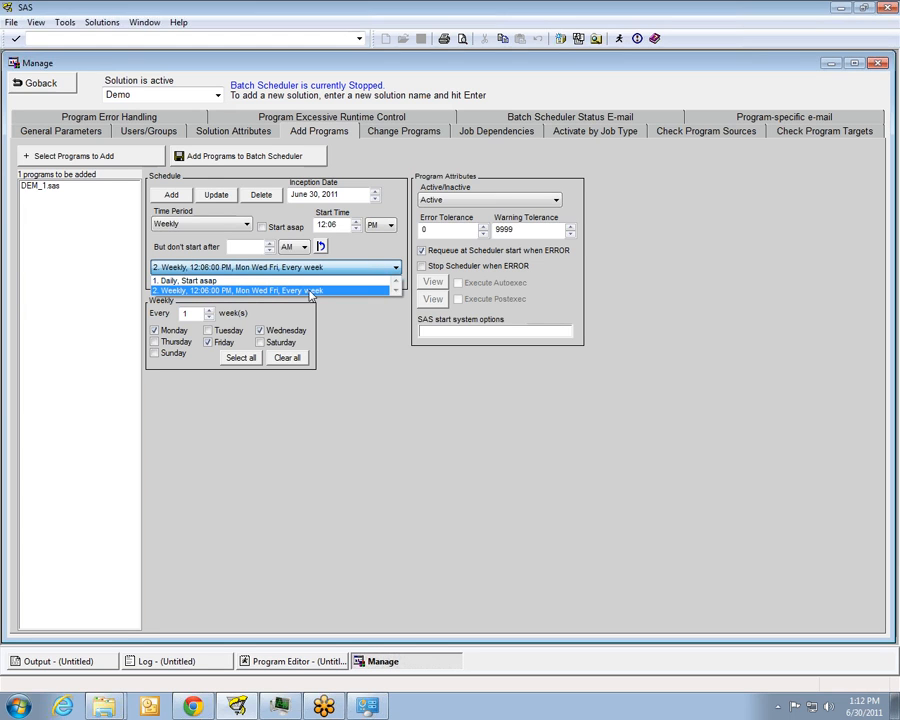
pyautogui.click(386, 393)
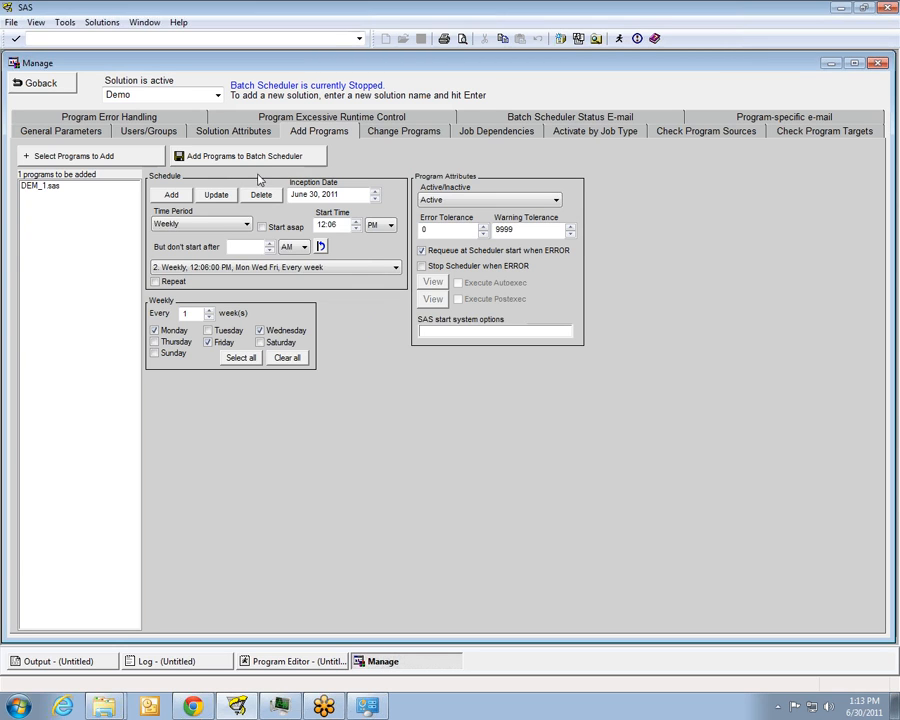
# Add DEM_1.sas with its schedules to the Batch Scheduler and confirm the addition
pyautogui.click(231, 162)
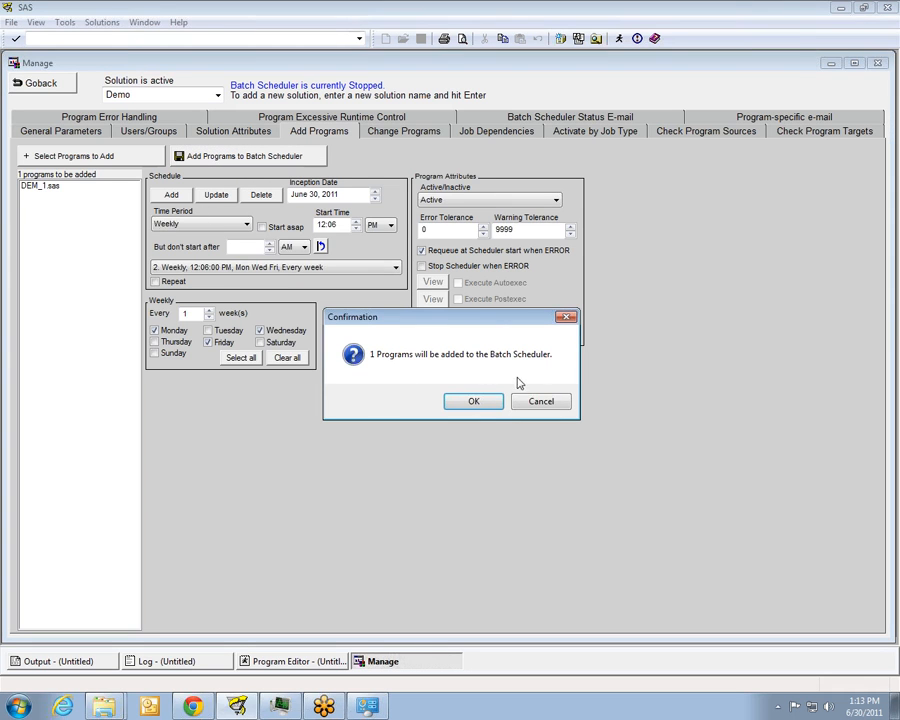
pyautogui.click(474, 401)
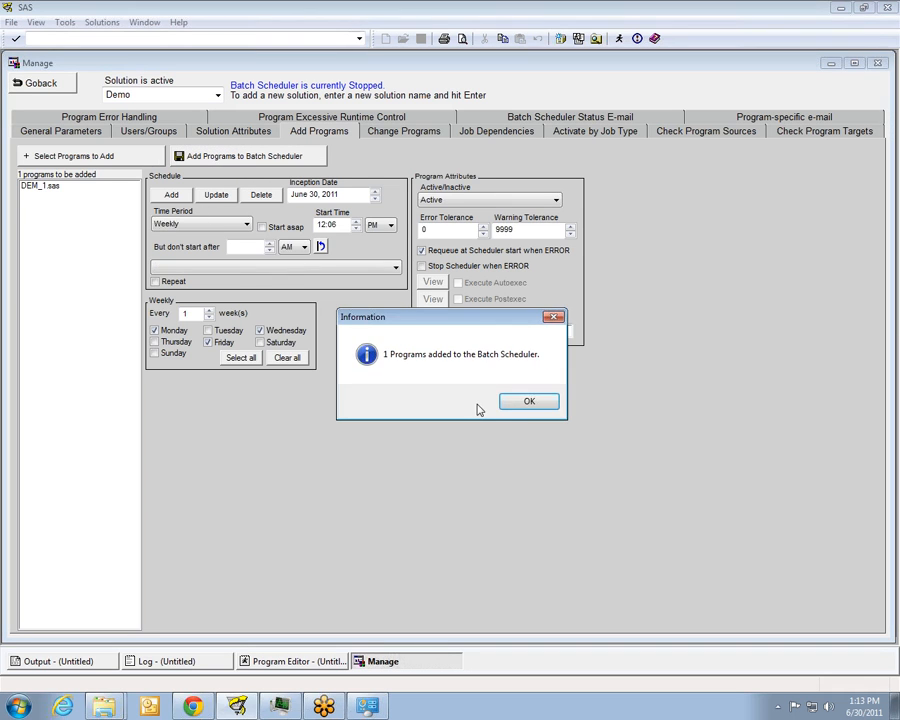
pyautogui.click(527, 402)
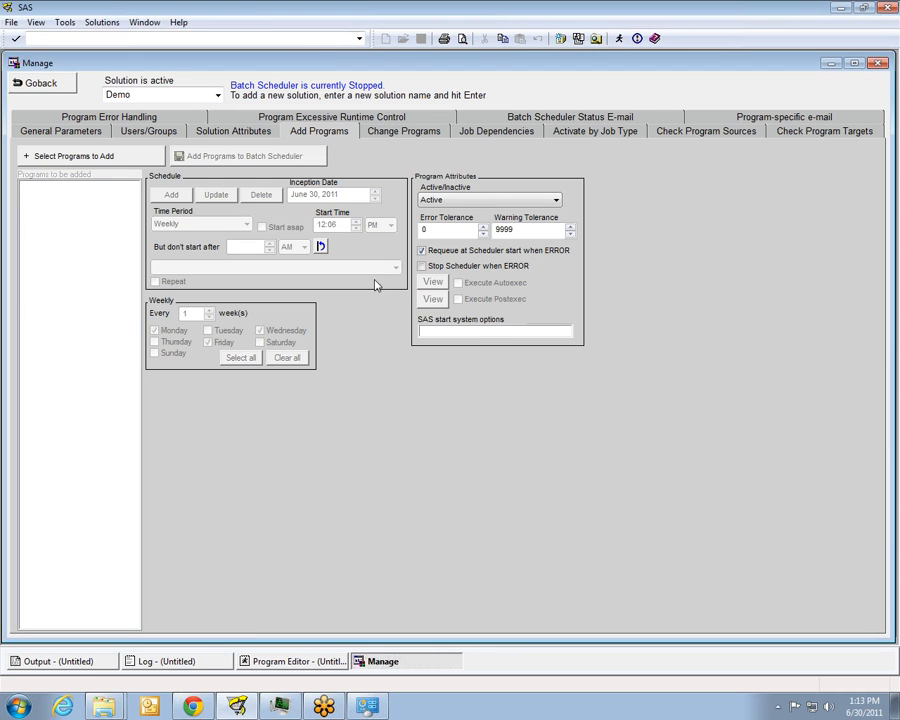
# Return to the job list and examine the next run times and schedules of the two DEM_1 entries
pyautogui.click(42, 84)
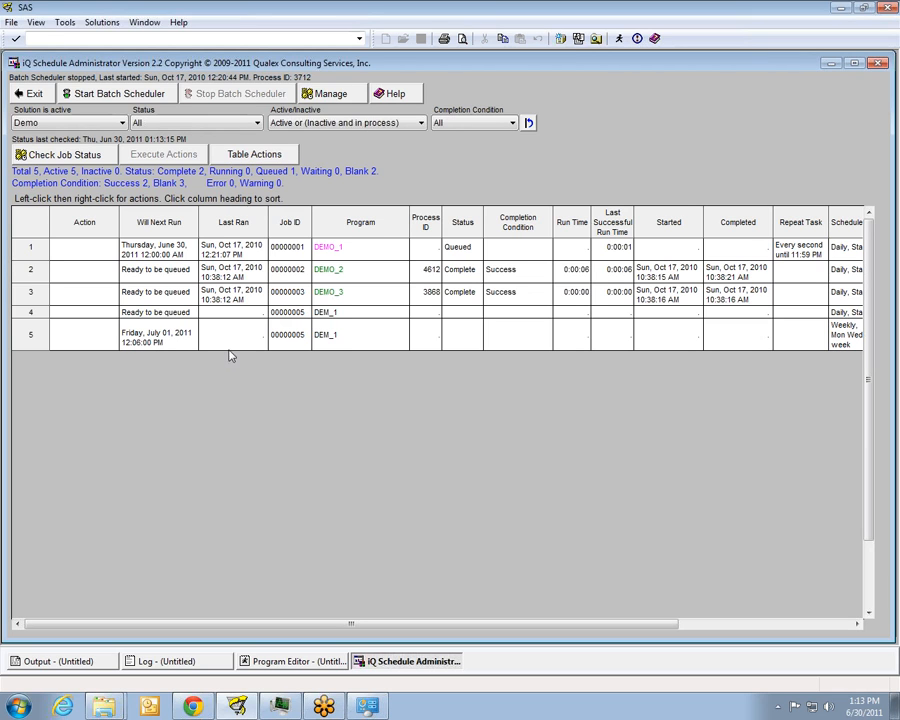
pyautogui.click(148, 313)
pyautogui.click(149, 332)
pyautogui.click(164, 311)
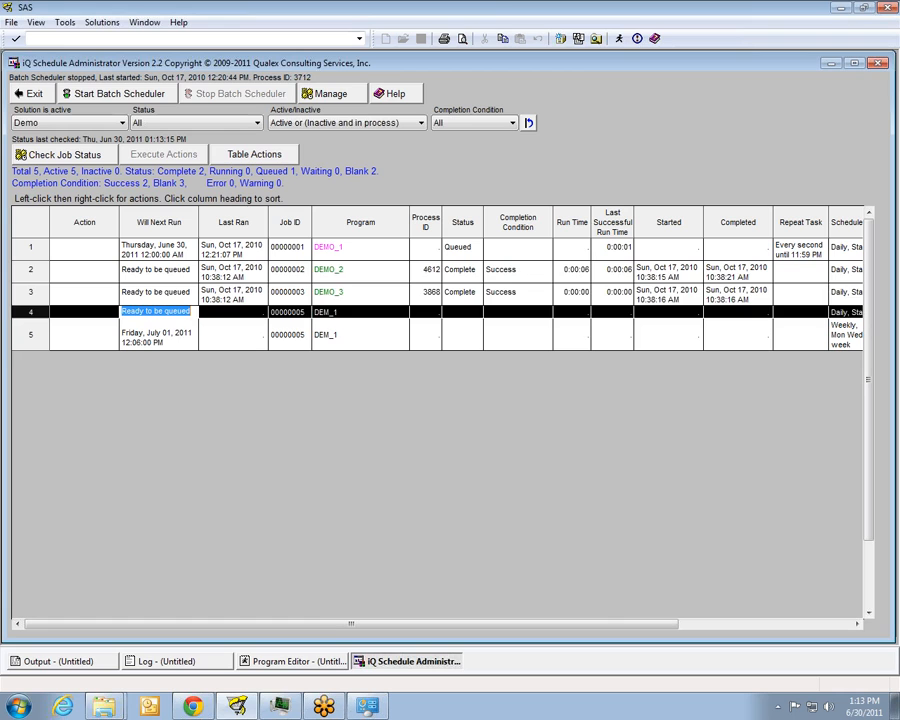
pyautogui.press('Up')
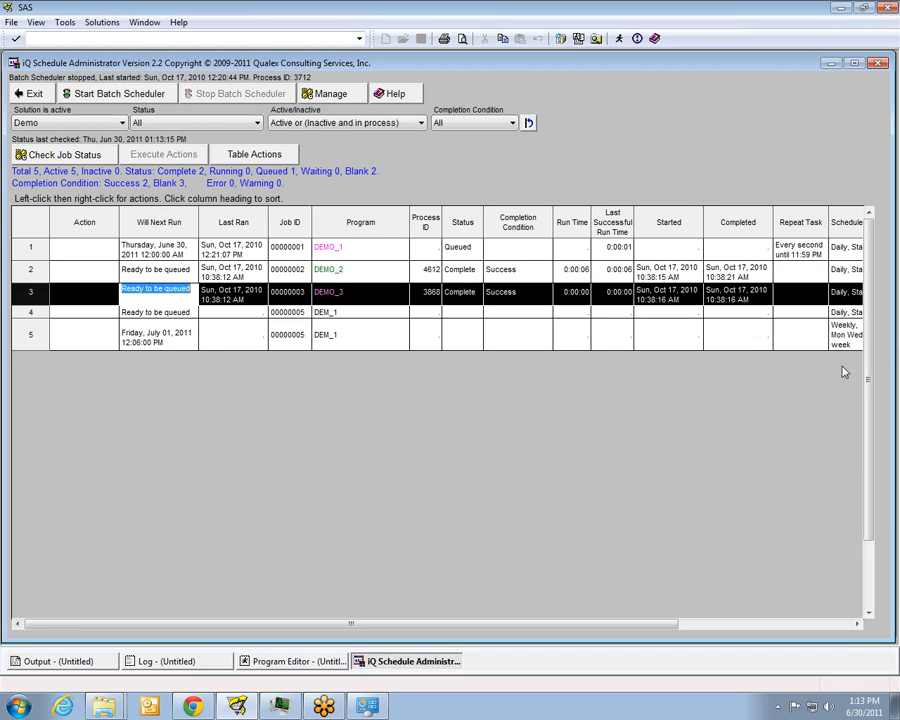
pyautogui.click(859, 624)
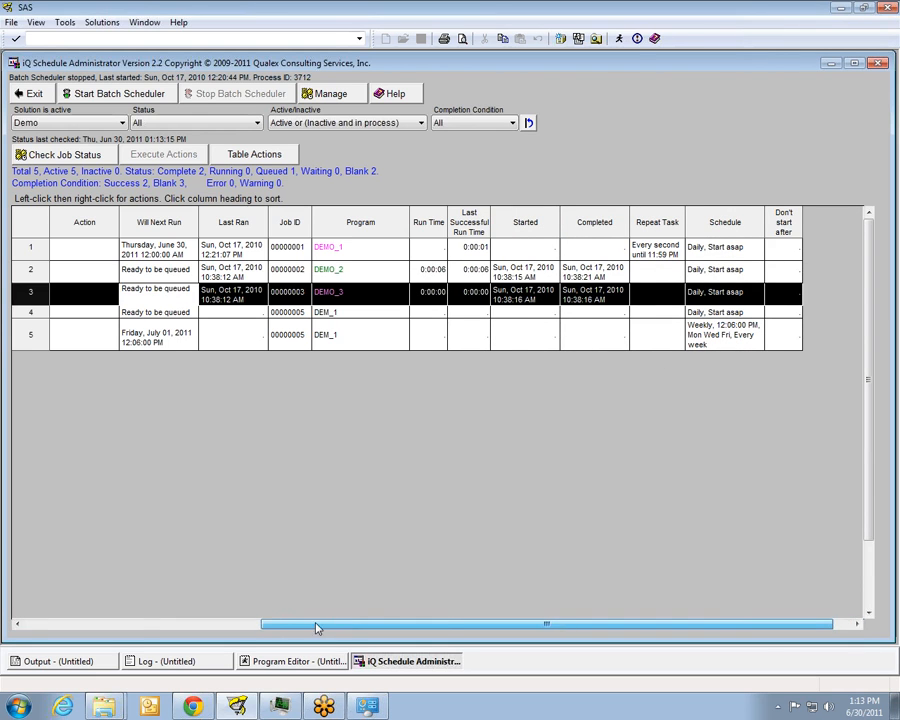
pyautogui.moveTo(334, 626); pyautogui.dragTo(66, 622)
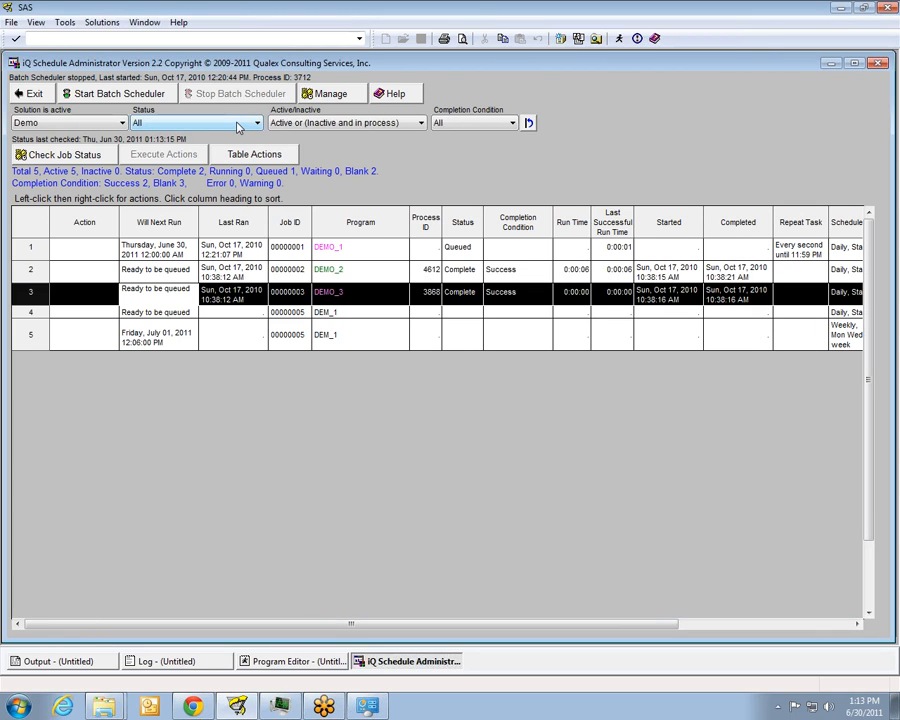
# Update DEM_1's daily schedule under the existing programs to start at 12:00 AM instead of as soon as possible
pyautogui.click(326, 93)
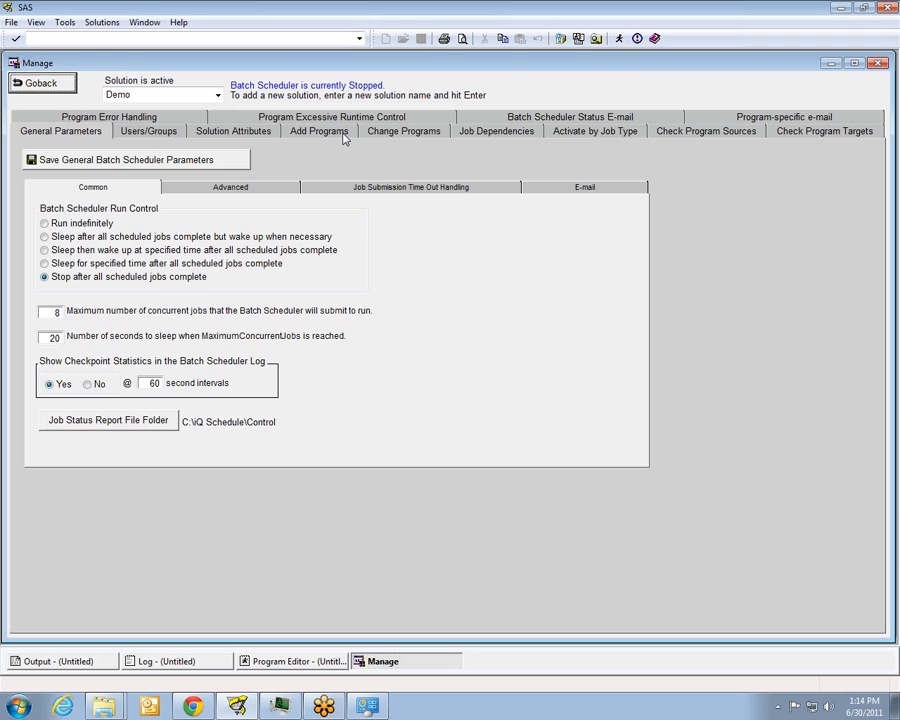
pyautogui.click(403, 133)
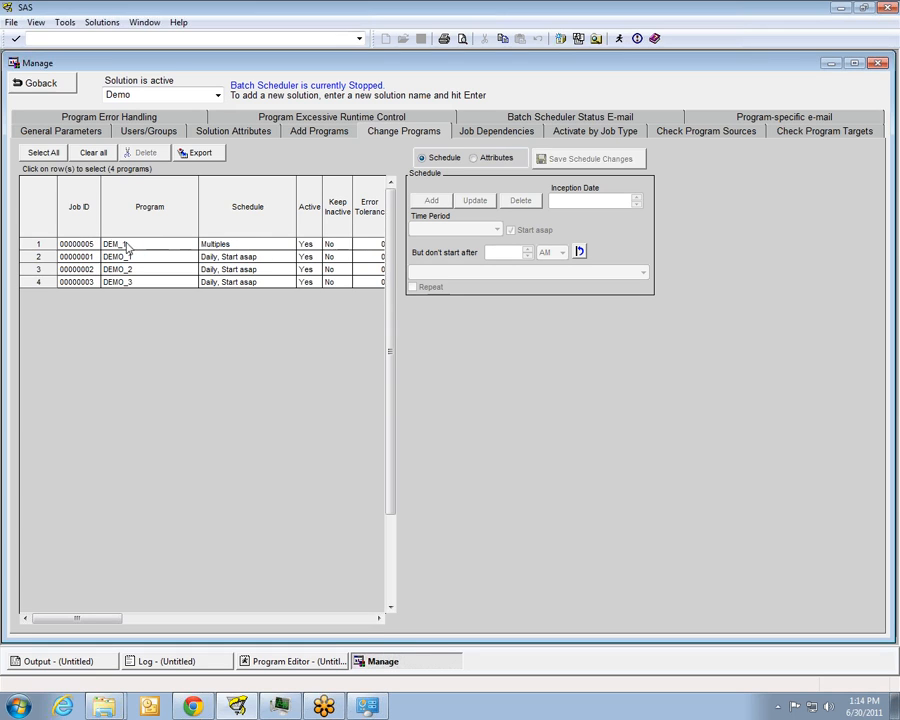
pyautogui.click(196, 245)
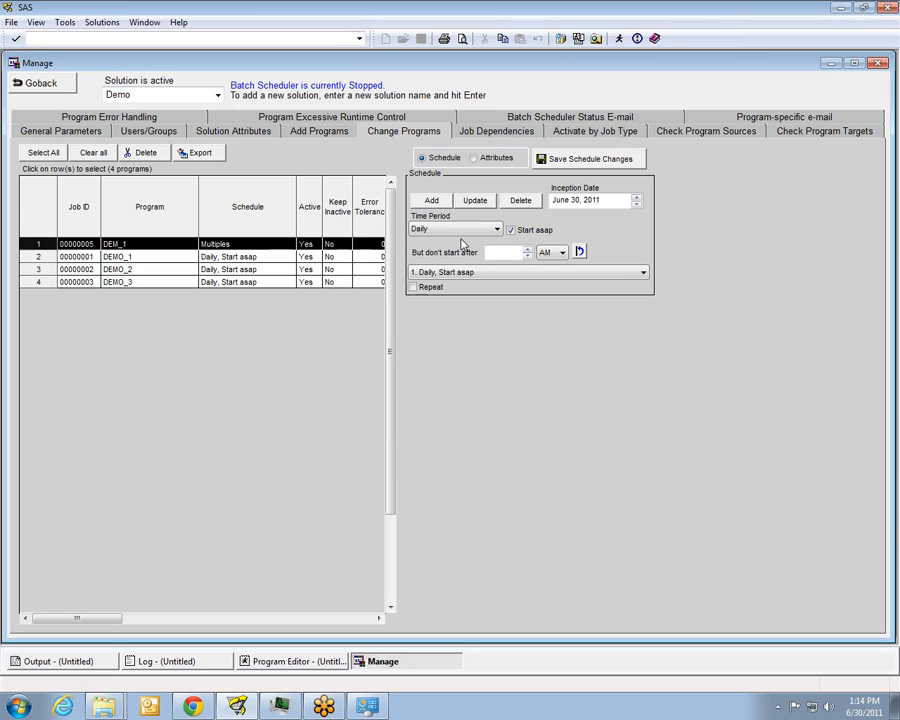
pyautogui.click(516, 232)
pyautogui.click(516, 232)
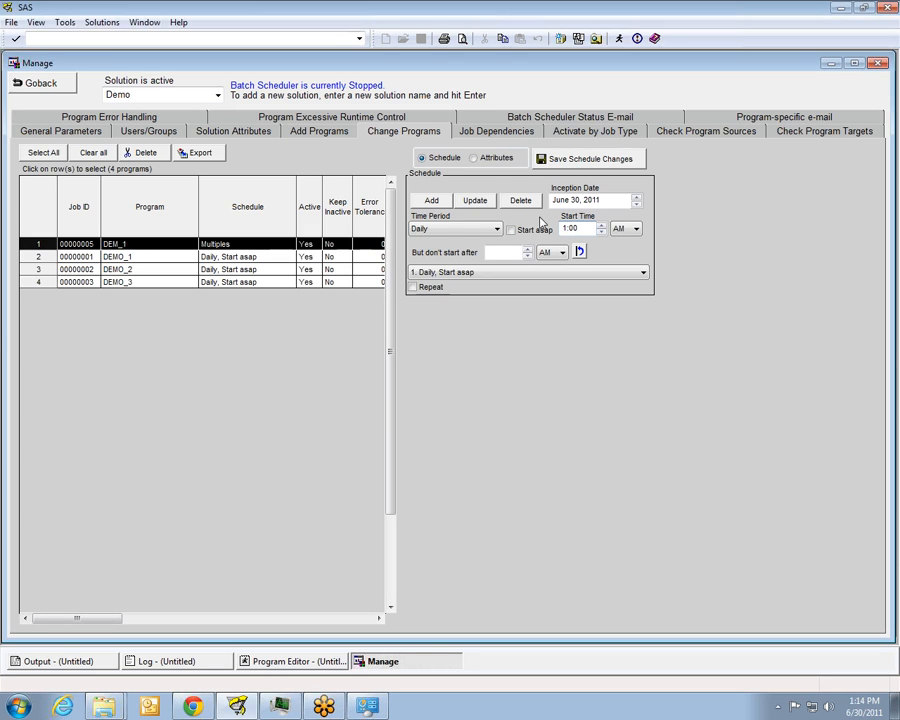
pyautogui.click(476, 201)
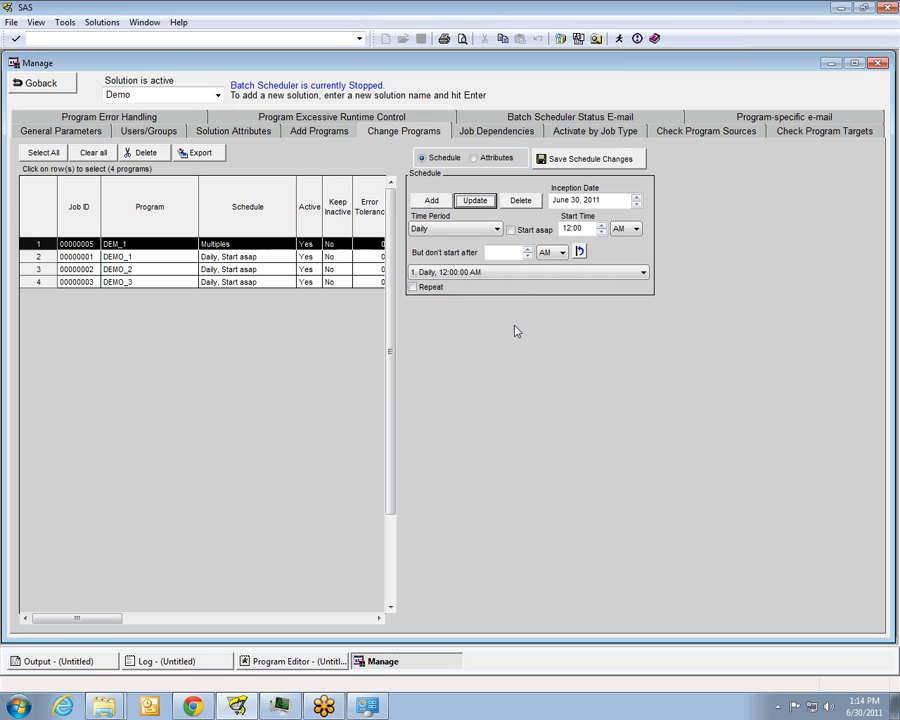
# Update DEM_1's weekly Monday, Wednesday and Friday schedule to start at 12:06 AM and save the schedule changes
pyautogui.click(645, 274)
pyautogui.click(603, 297)
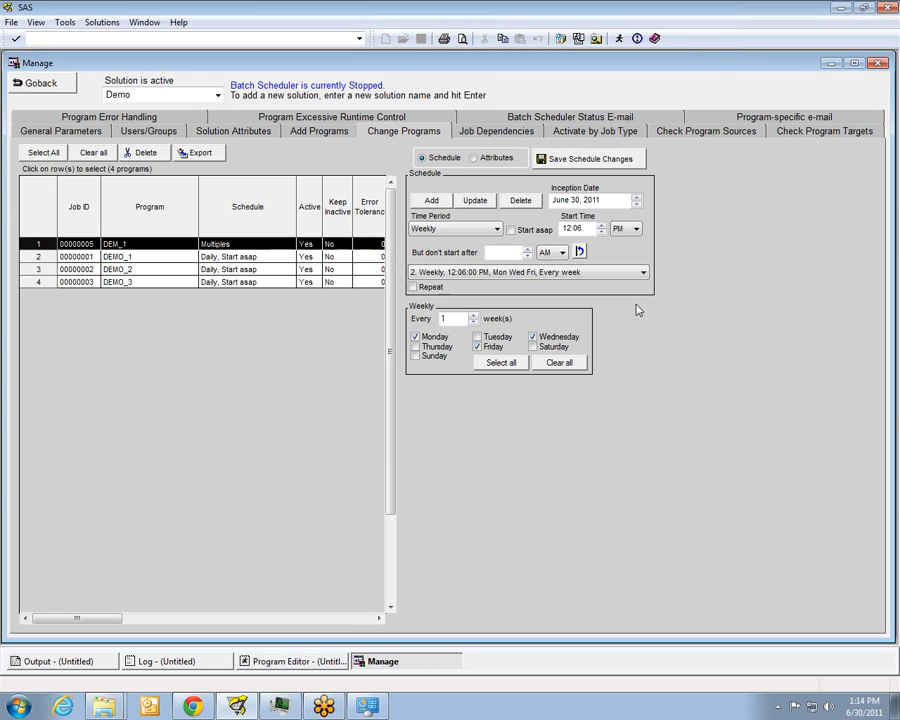
pyautogui.click(634, 230)
pyautogui.click(618, 241)
pyautogui.click(476, 201)
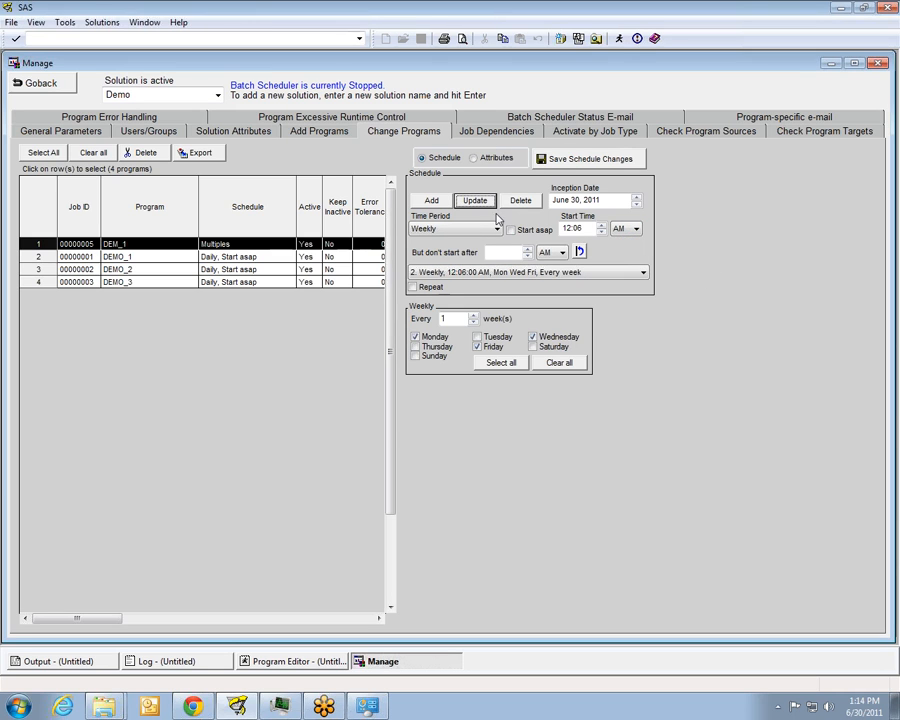
pyautogui.click(563, 167)
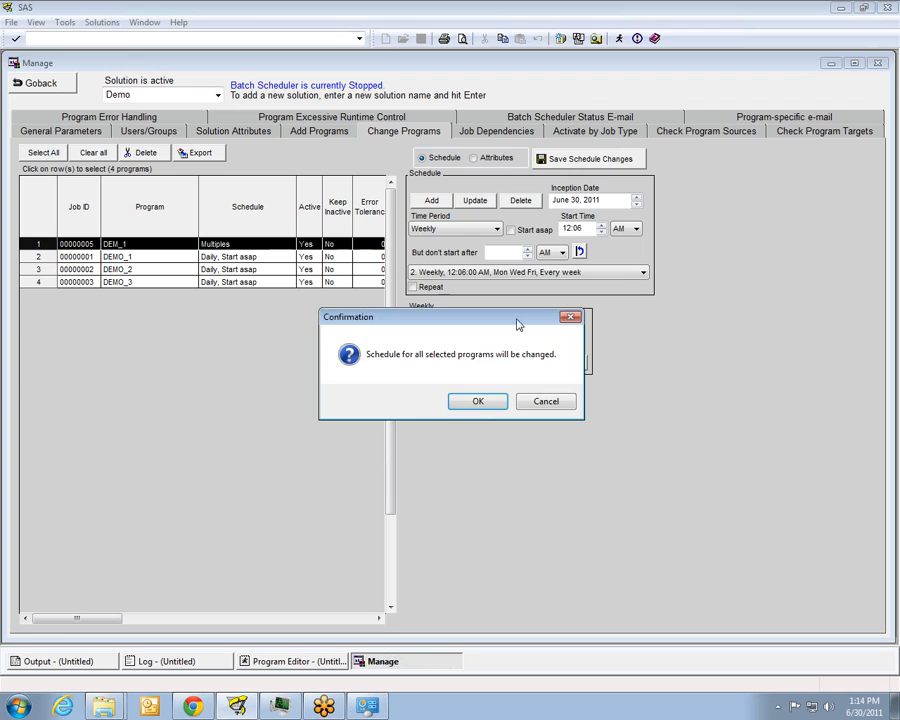
pyautogui.click(482, 401)
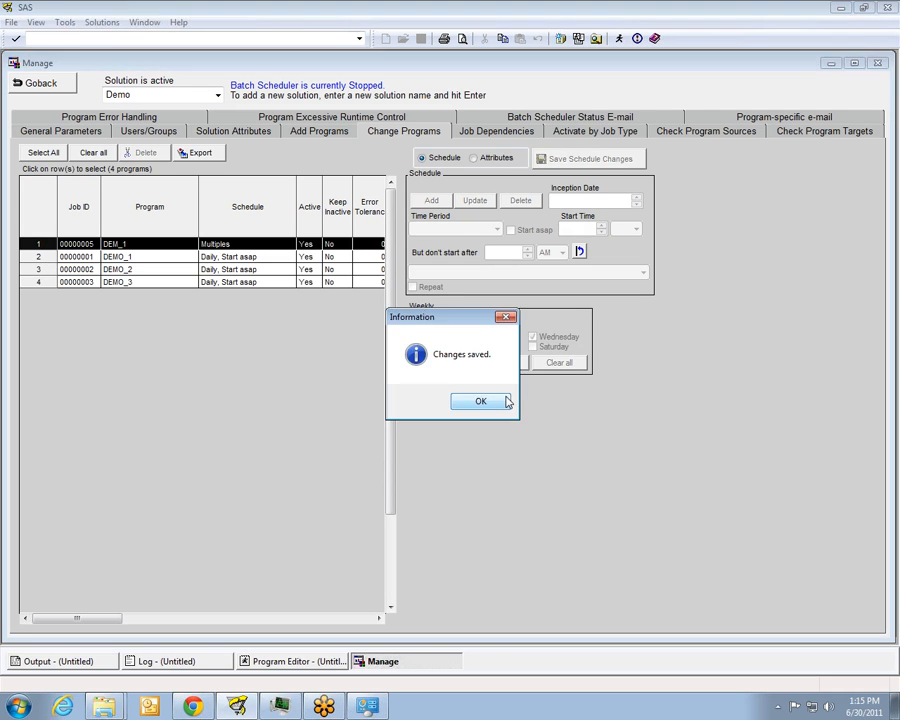
pyautogui.click(498, 398)
# Return to the job list and check the next run times and schedules of both DEM_1 entries
pyautogui.click(38, 86)
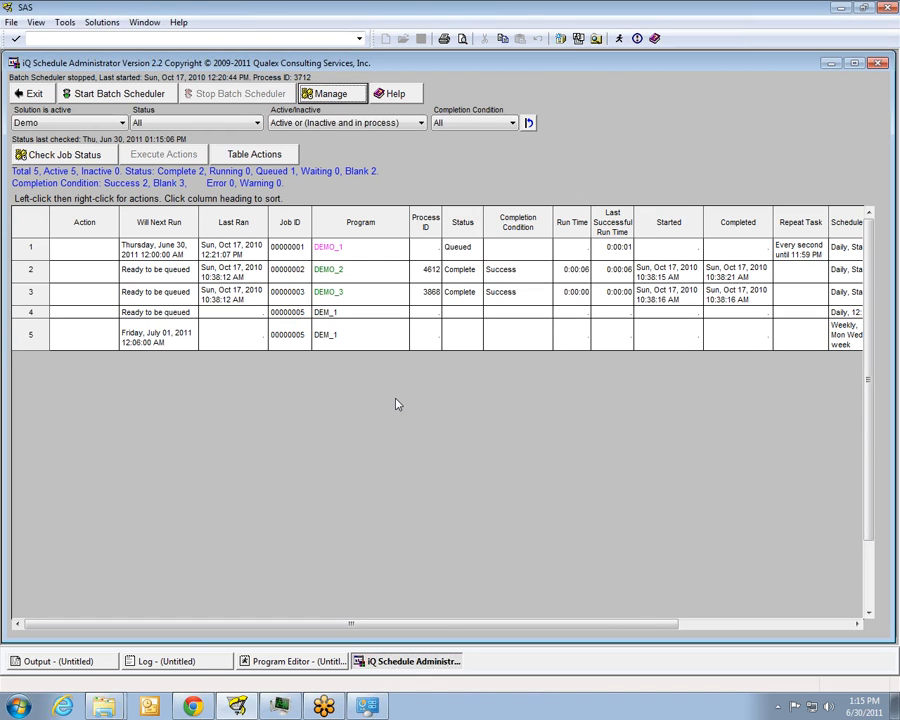
pyautogui.click(856, 624)
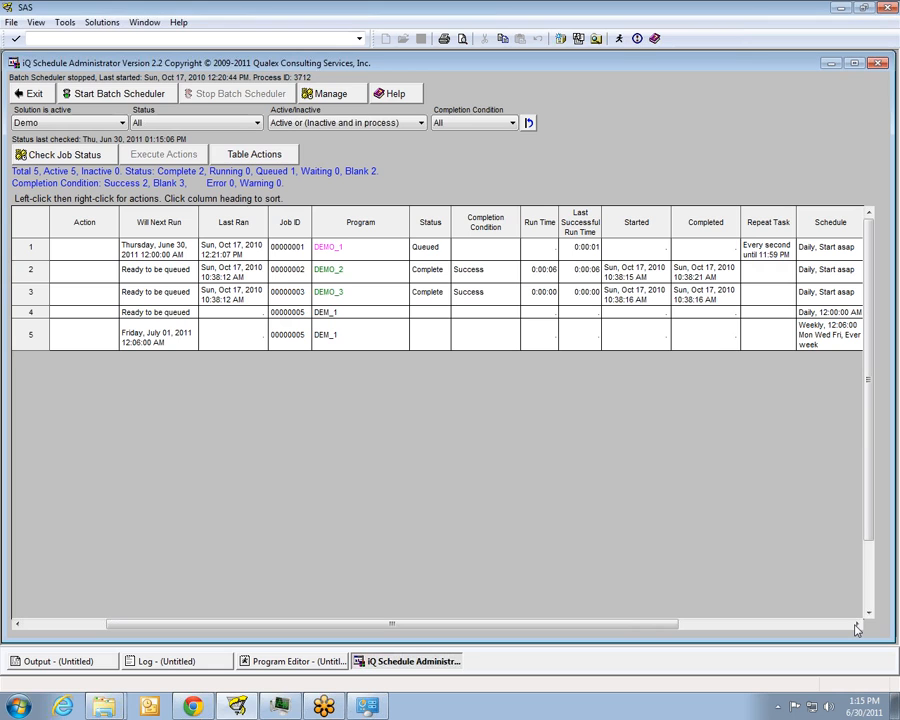
pyautogui.click(856, 624)
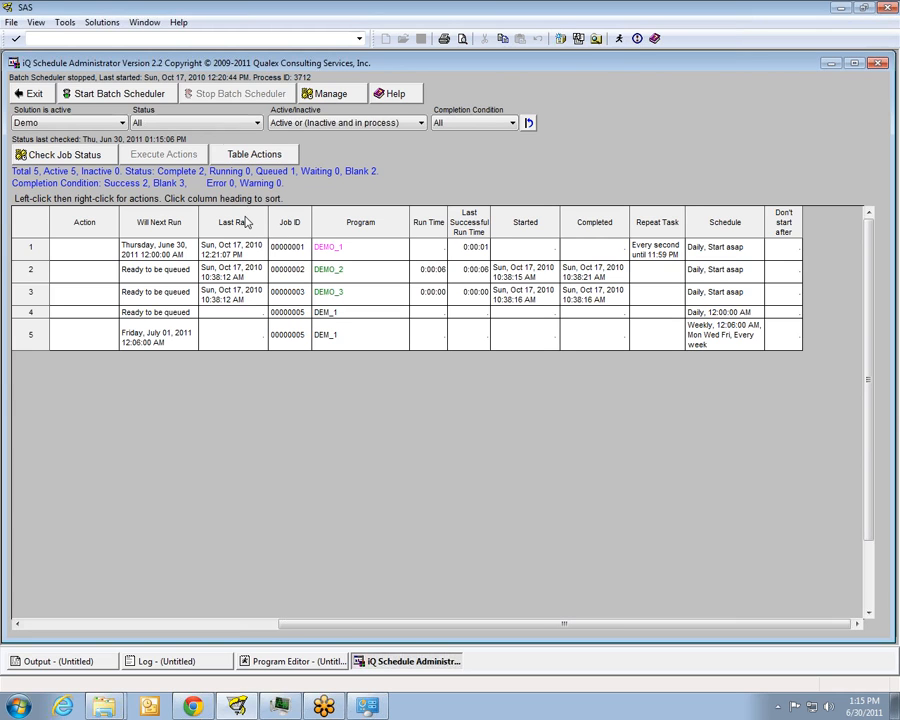
# Add a job dependency with DEM_1 as the successor and DEMO_3 as its predecessor
pyautogui.click(325, 94)
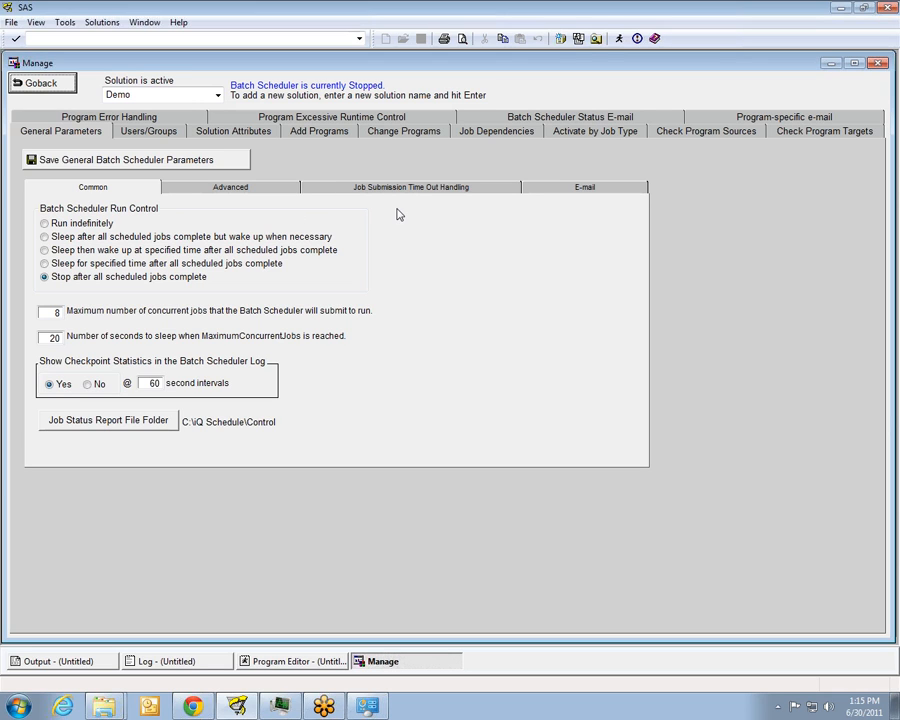
pyautogui.click(494, 132)
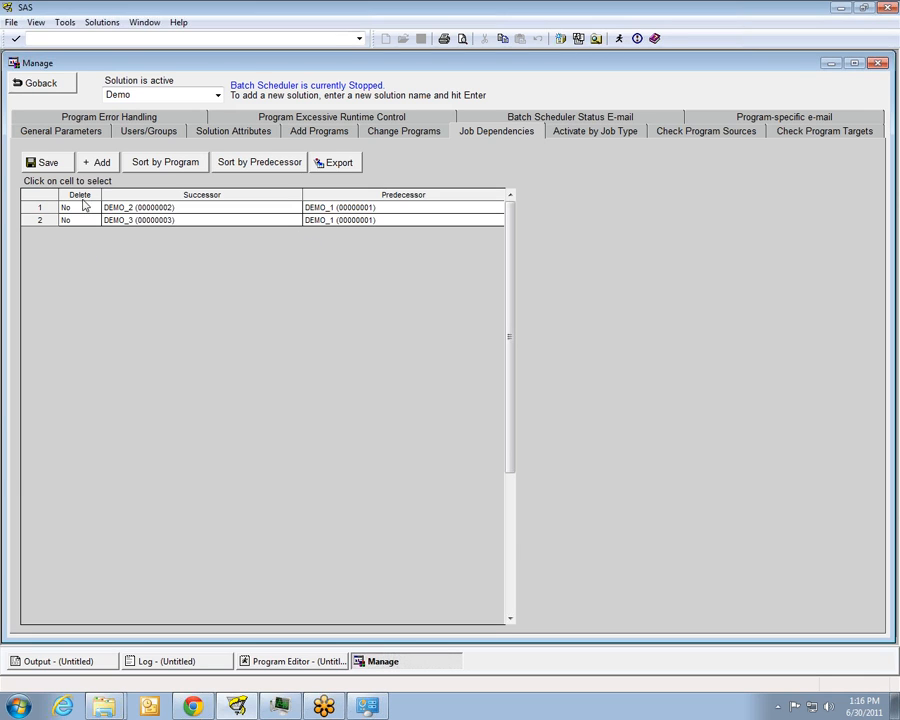
pyautogui.click(106, 164)
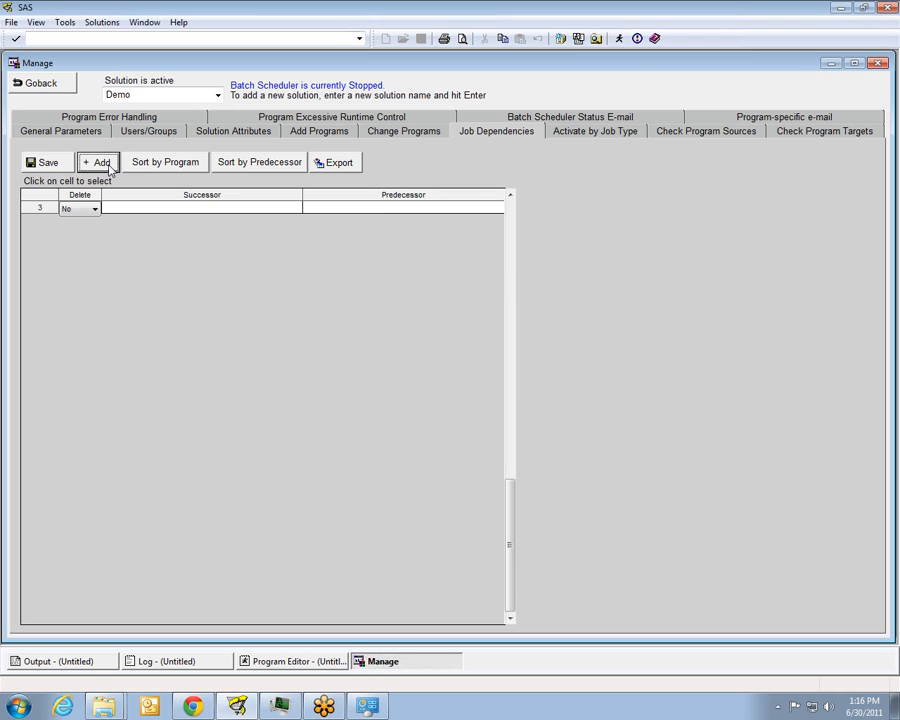
pyautogui.click(246, 214)
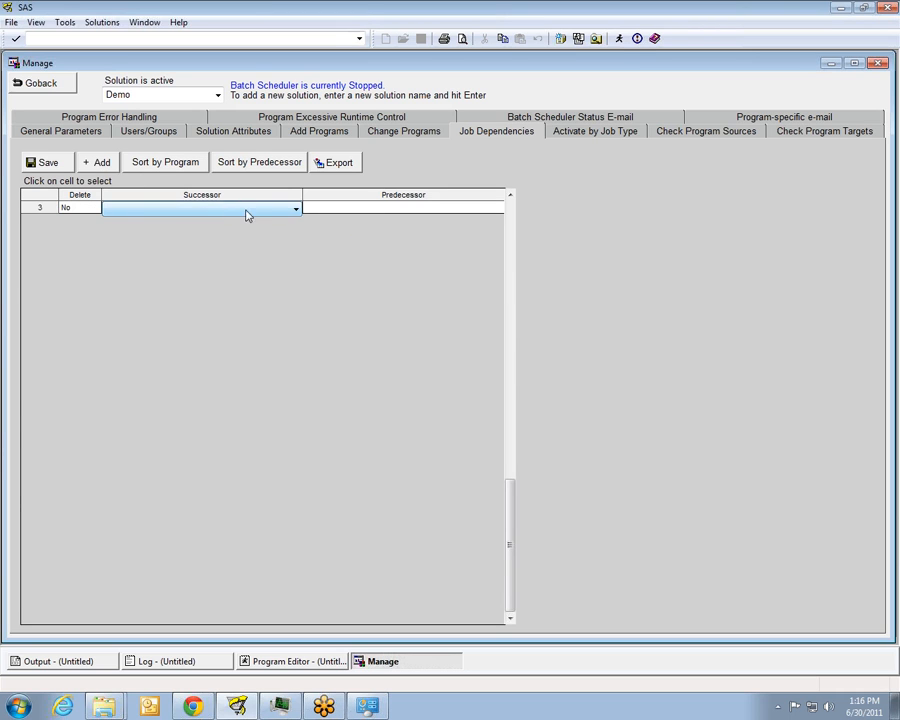
pyautogui.click(295, 209)
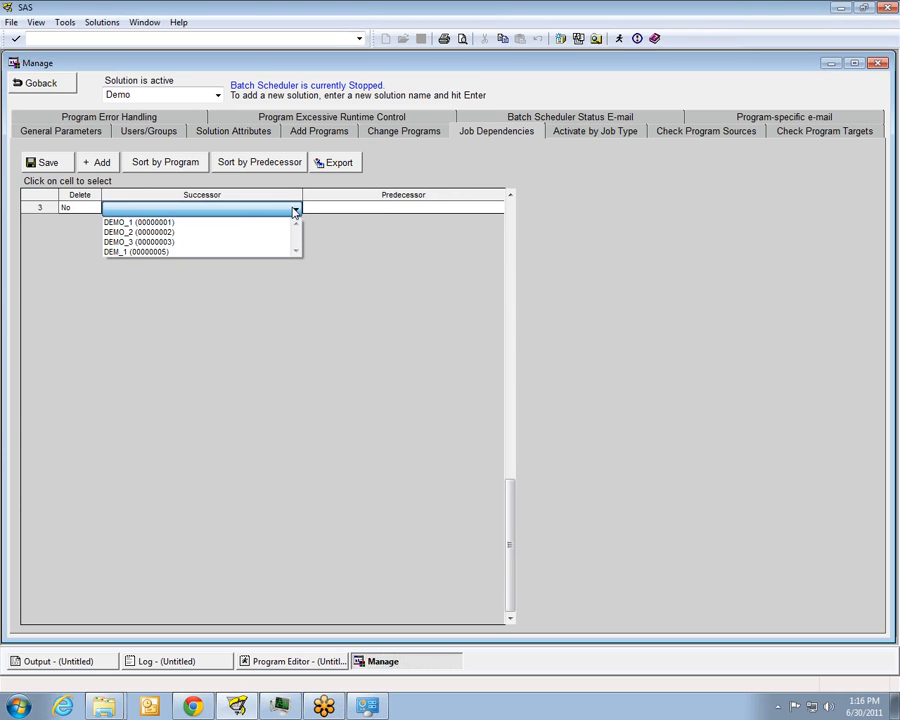
pyautogui.click(201, 252)
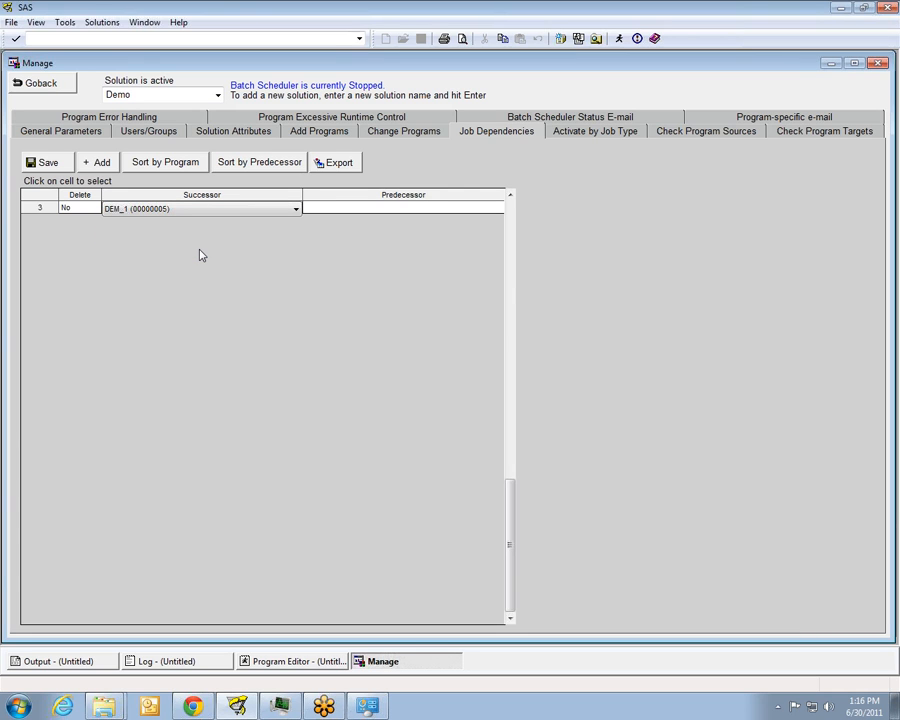
pyautogui.click(372, 209)
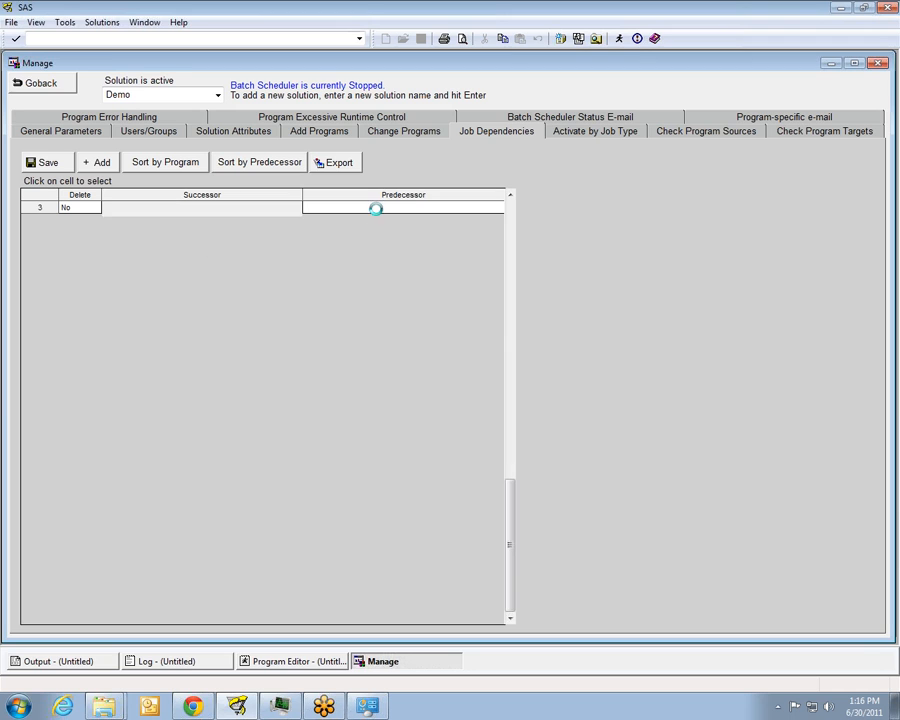
pyautogui.click(468, 210)
pyautogui.click(366, 240)
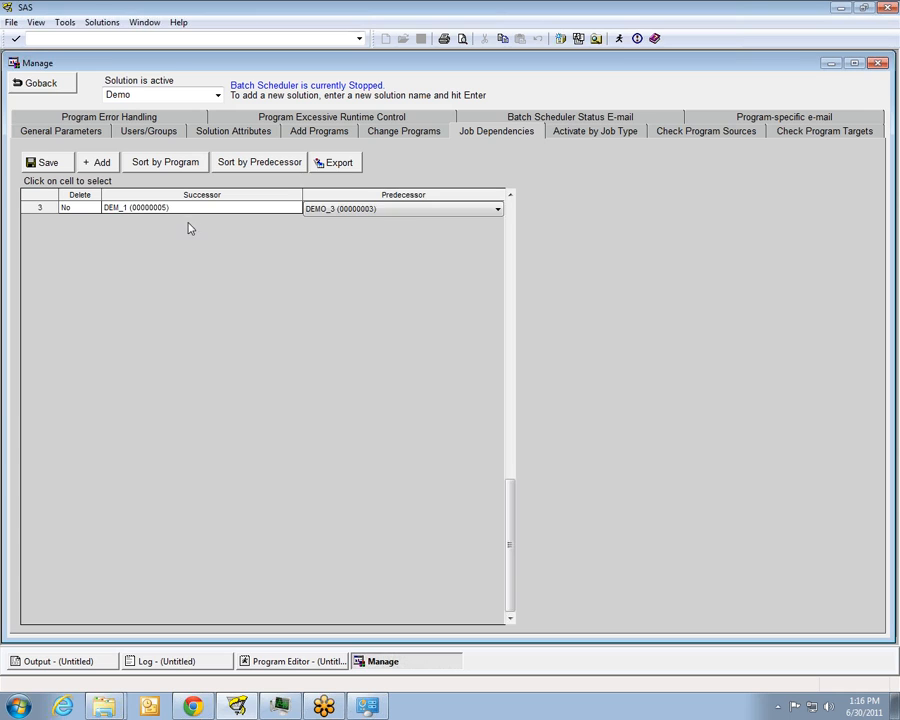
pyautogui.click(332, 212)
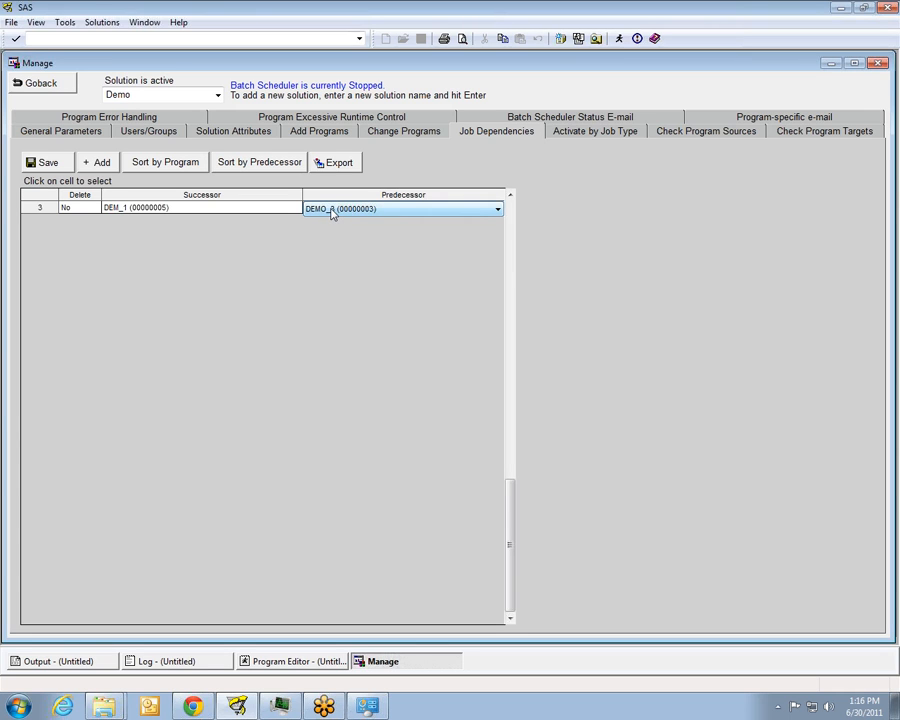
# Save the job dependencies even though the affected programs are in process
pyautogui.click(36, 164)
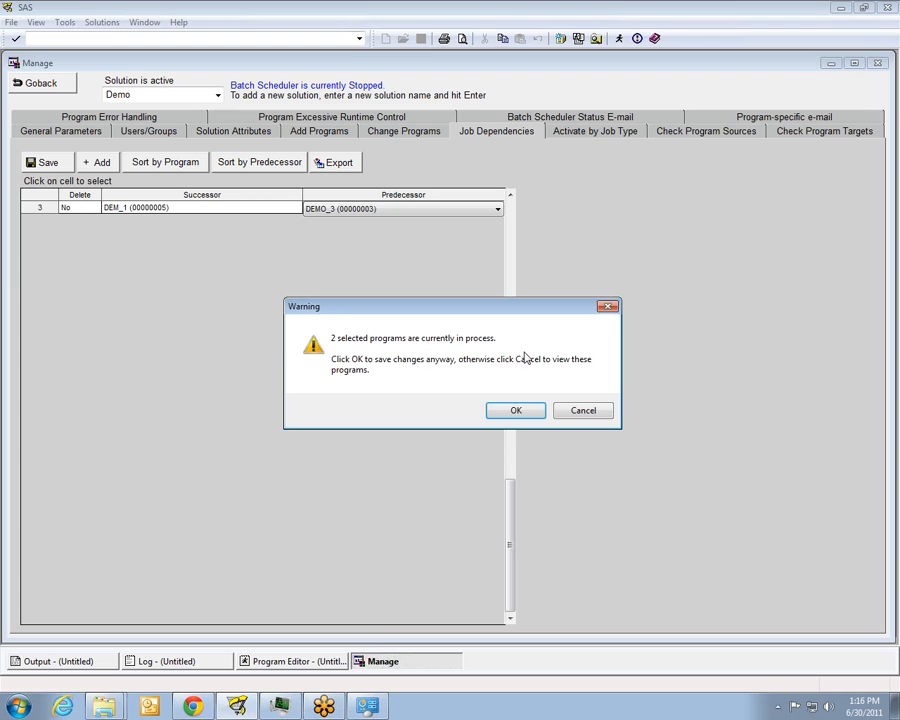
pyautogui.click(532, 419)
pyautogui.click(458, 402)
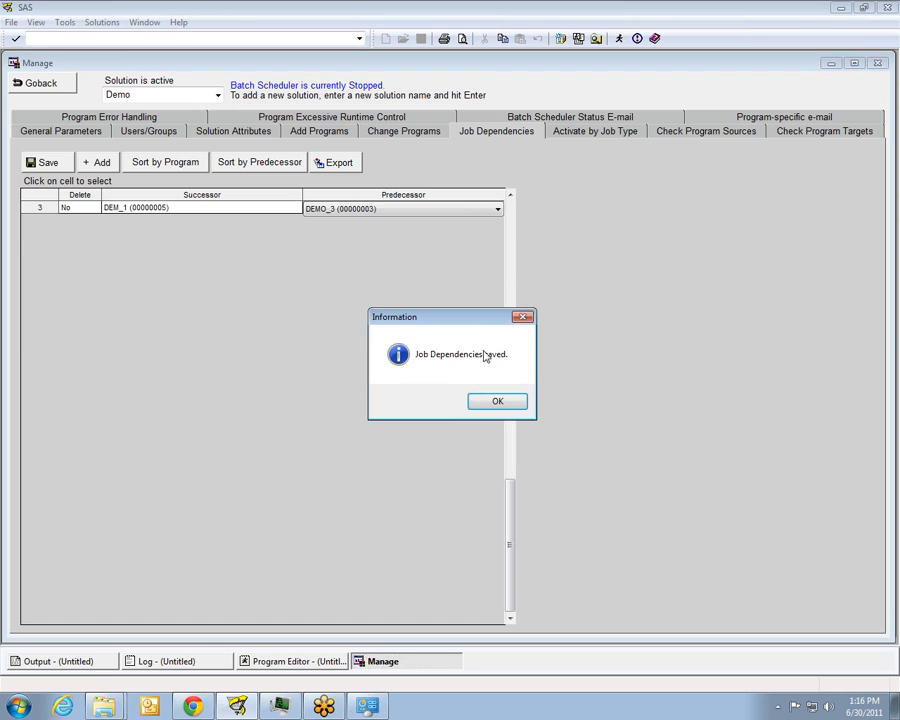
pyautogui.click(496, 403)
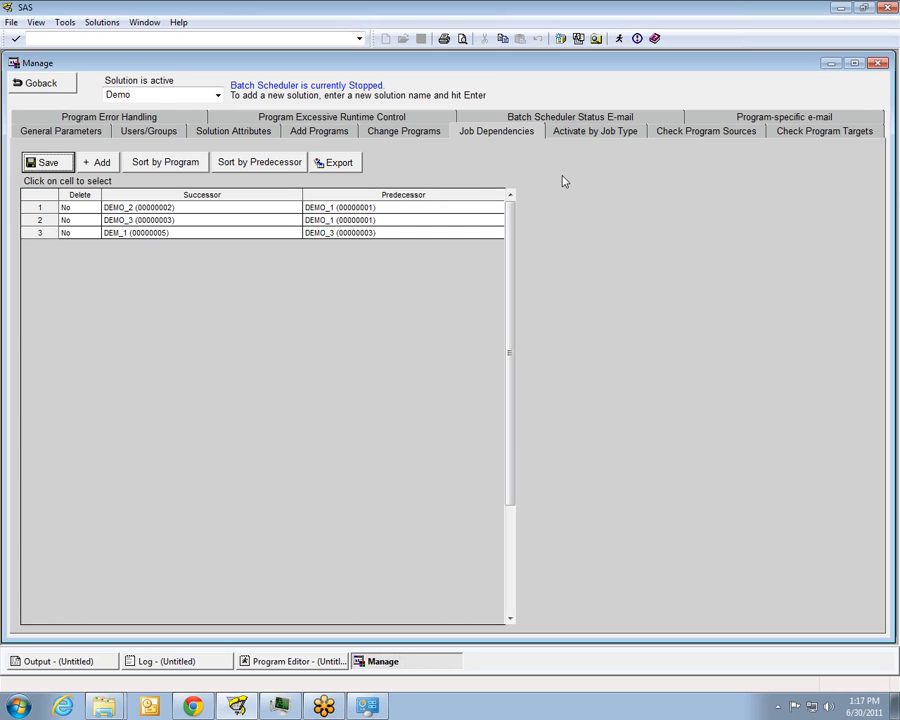
# Choose a time unit for DEMO_1's schedule repetition under the existing programs and set the repeat interval to 5
pyautogui.click(400, 132)
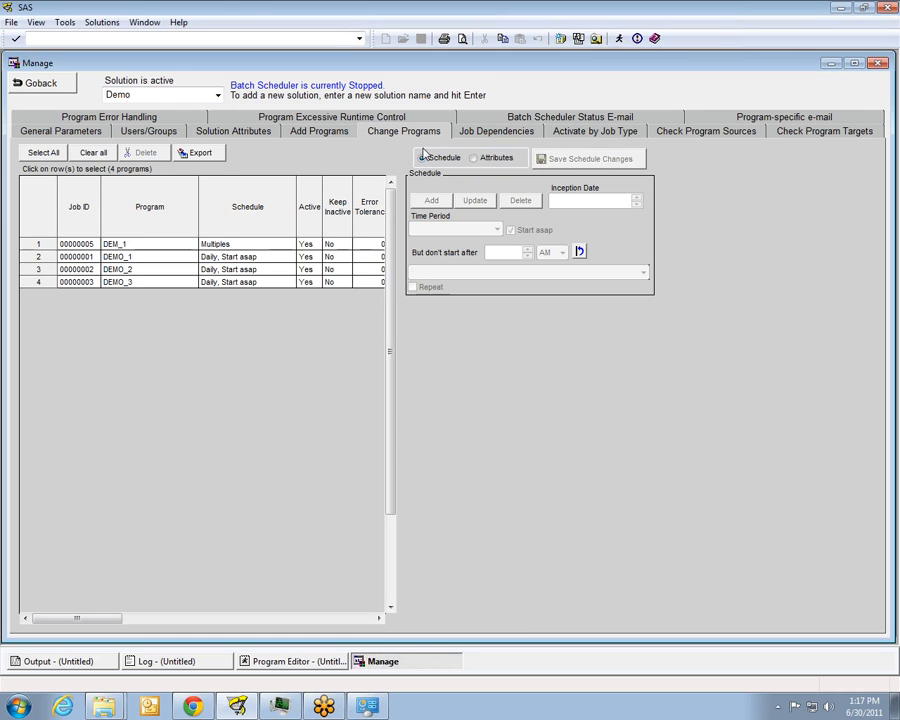
pyautogui.click(328, 257)
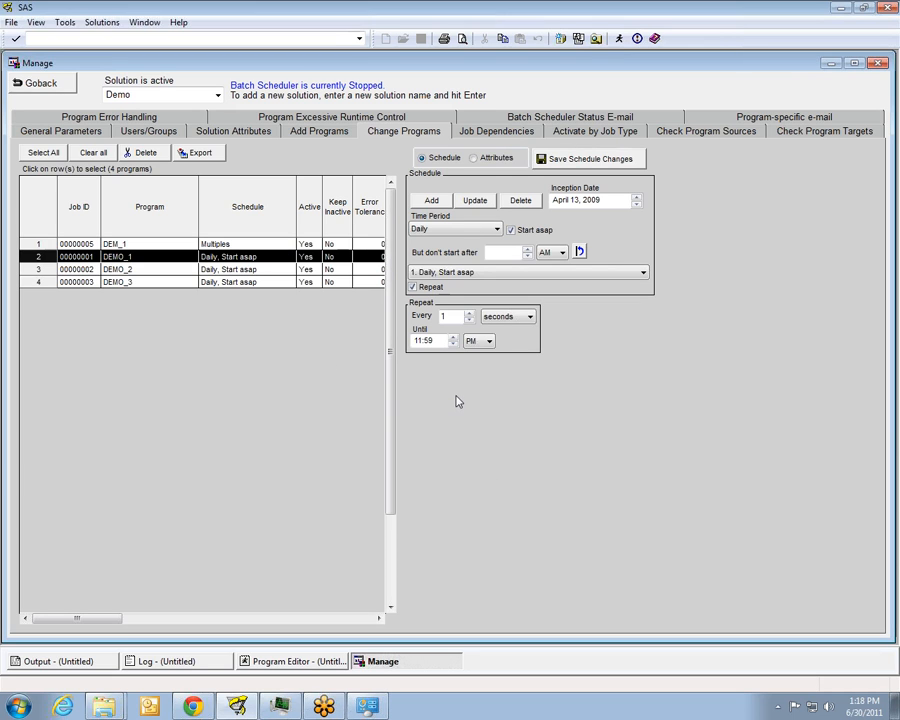
pyautogui.click(620, 335)
pyautogui.click(524, 319)
pyautogui.click(513, 341)
pyautogui.click(446, 316)
pyautogui.write('5')
# In the program source checks, set the action for DEMO_1's missing source file to Recheck
pyautogui.click(676, 135)
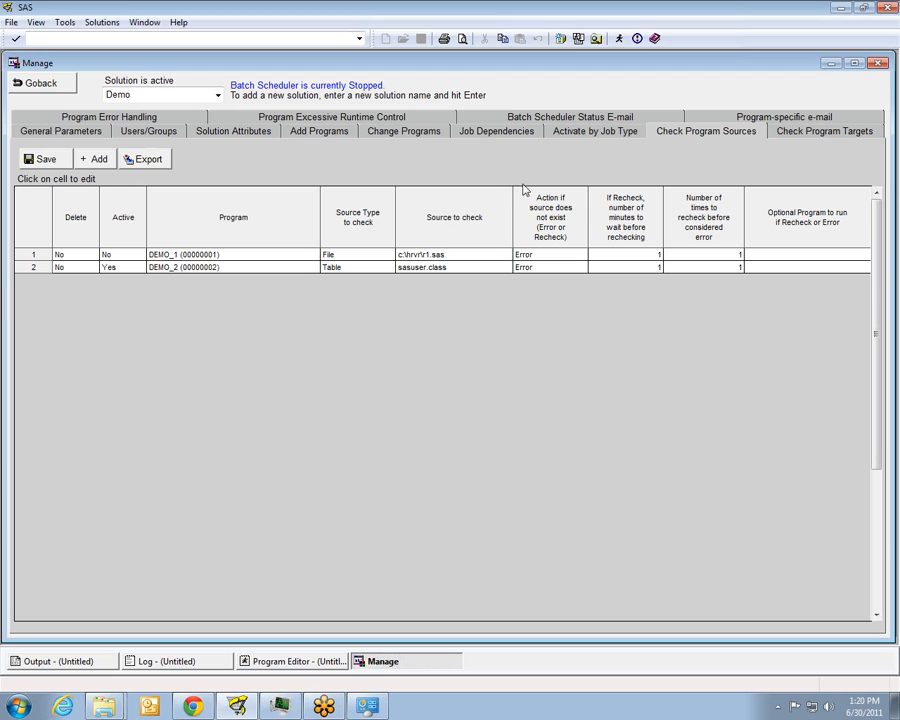
pyautogui.click(350, 257)
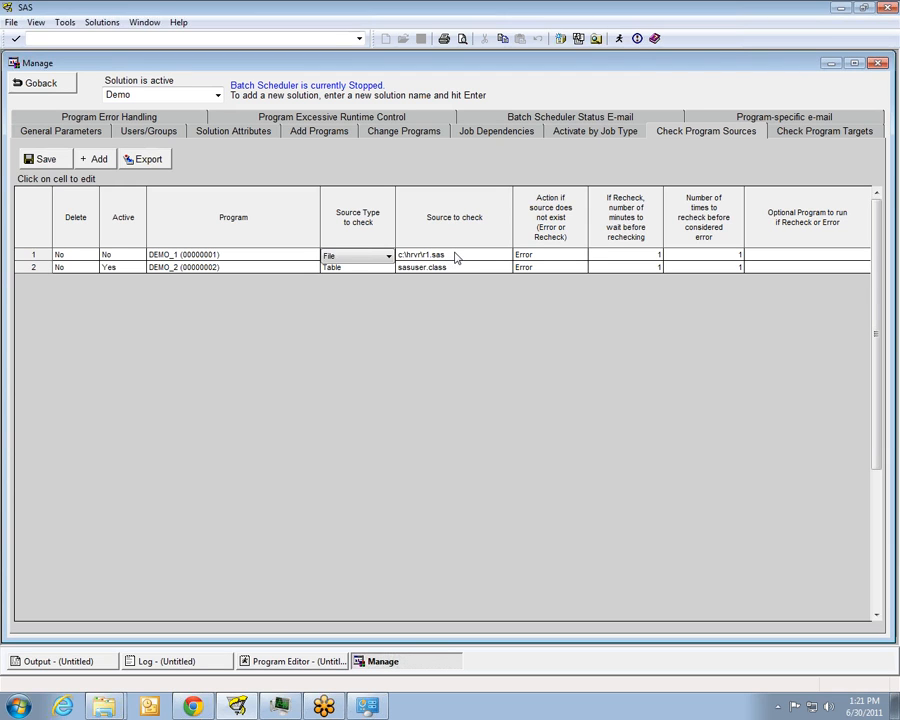
pyautogui.click(571, 256)
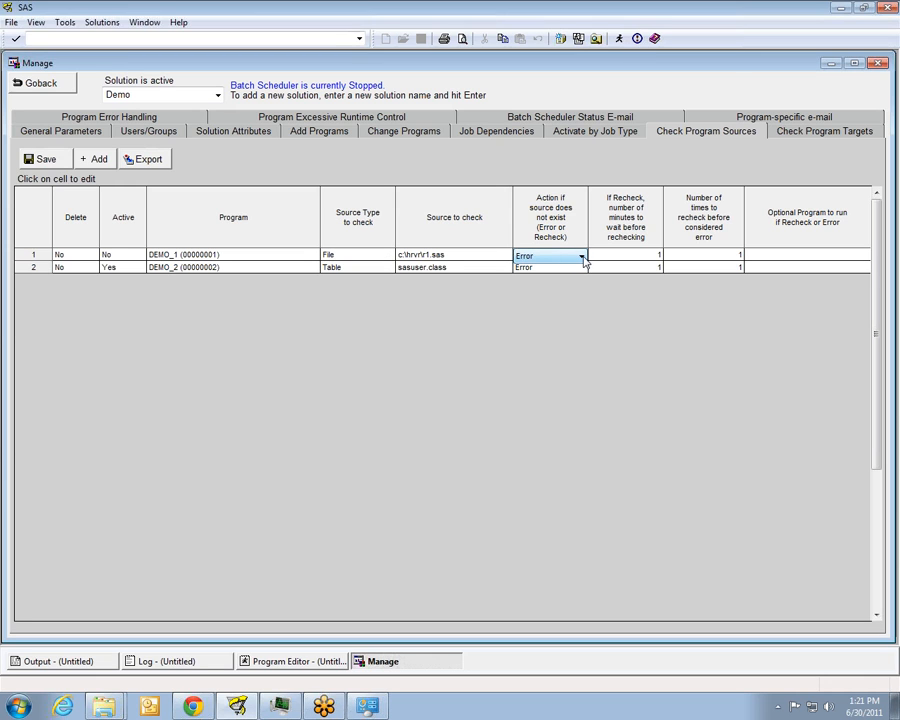
pyautogui.click(581, 257)
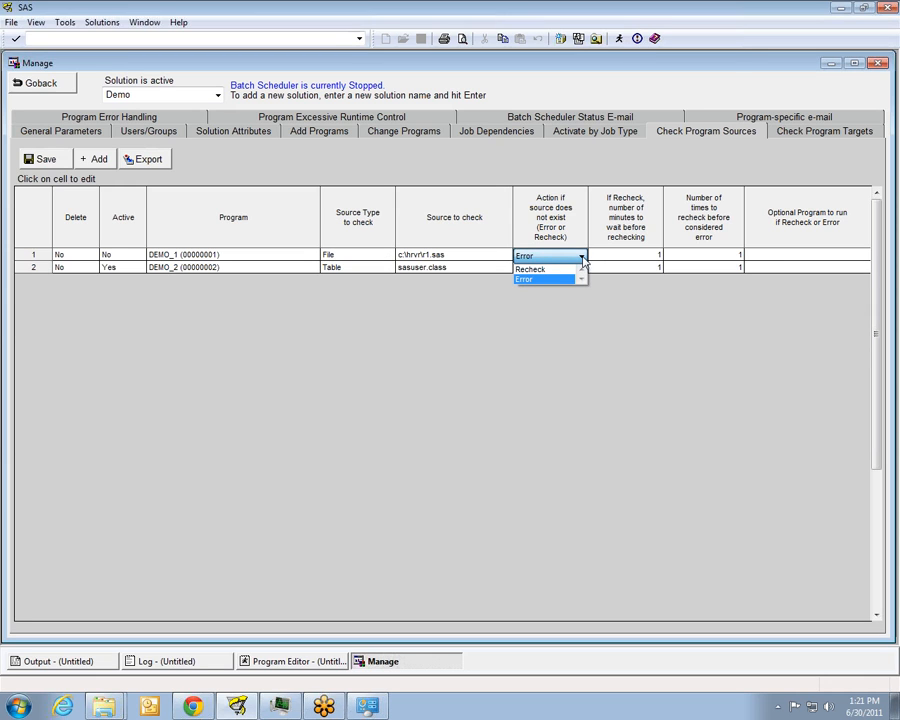
pyautogui.click(550, 269)
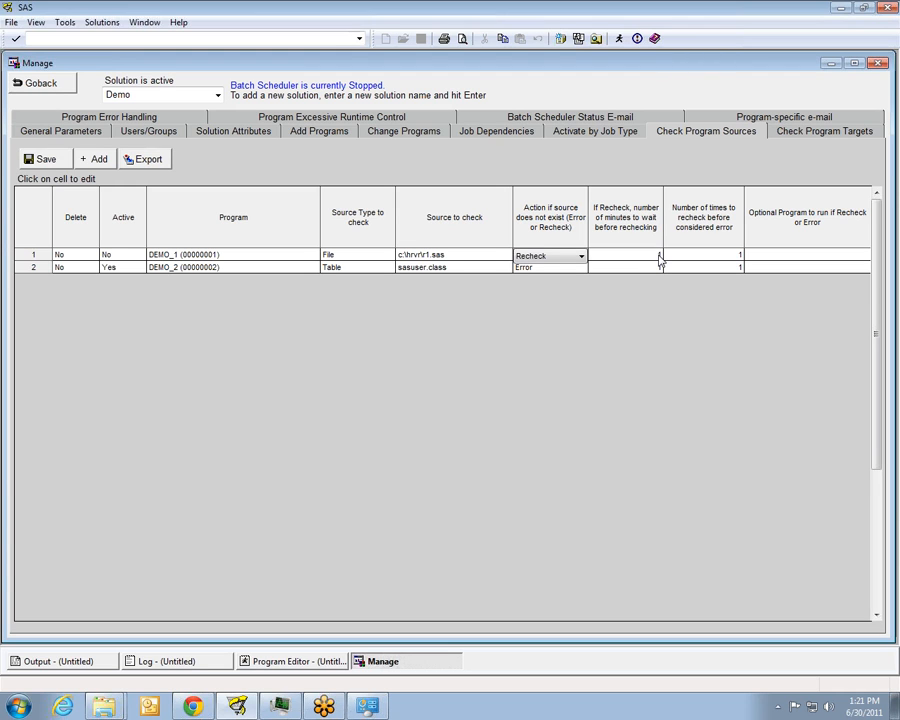
# Set the number of times to recheck DEMO_1's source before it is considered an error to 20
pyautogui.click(659, 257)
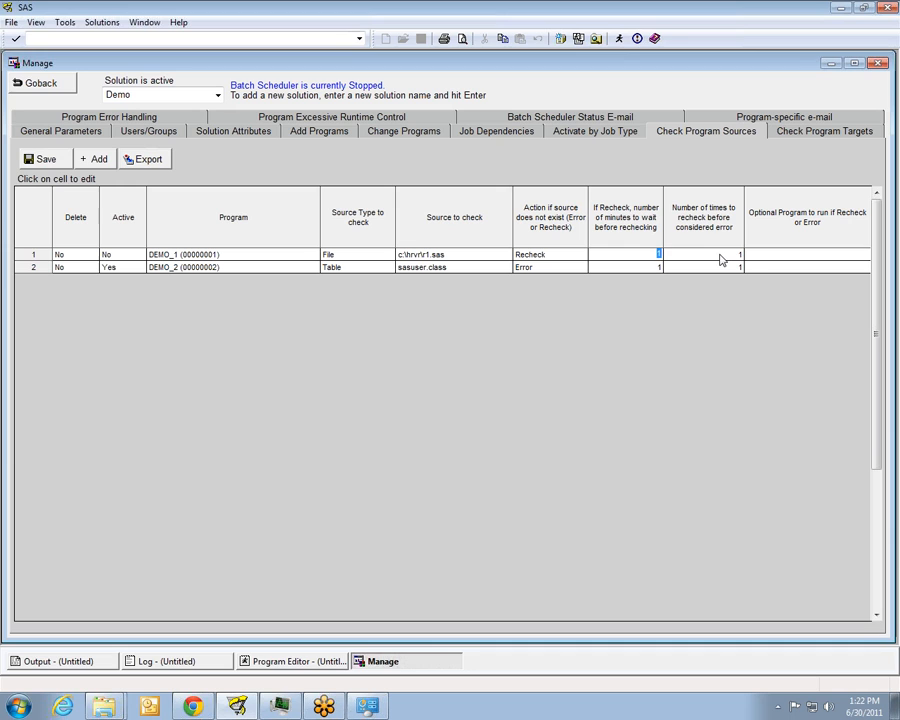
pyautogui.press('Tab')
pyautogui.write('20')
pyautogui.click(738, 254)
pyautogui.write('20')
# Examine the program target checks for DEMO_1, including the minimum number of records required for its target table
pyautogui.click(790, 134)
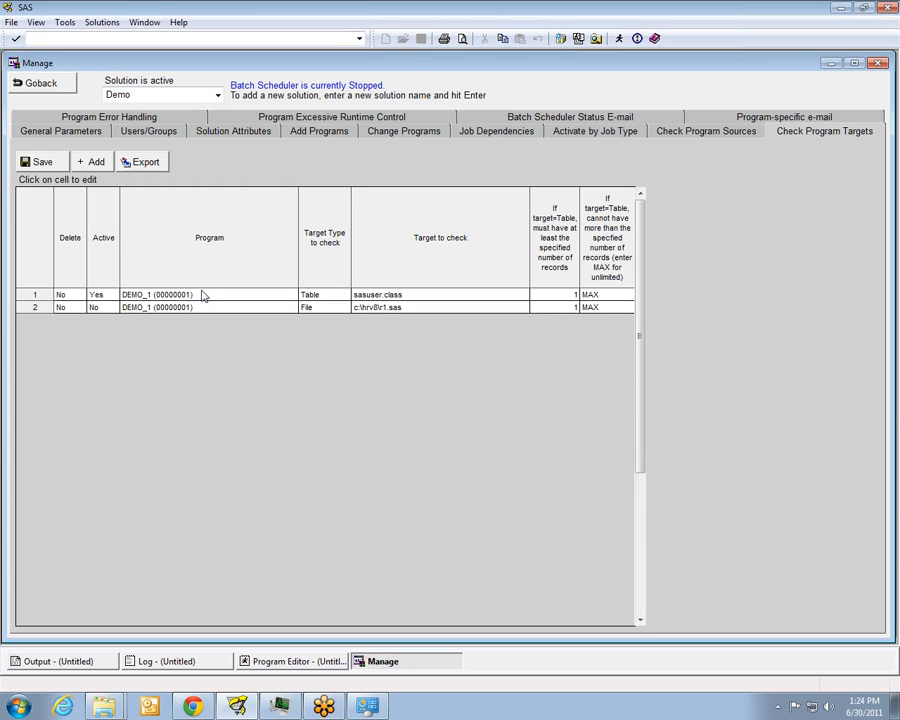
pyautogui.click(558, 294)
pyautogui.click(337, 165)
# In the program error handling rules, set the first rule's action for an error in the log to Resubmit
pyautogui.click(104, 118)
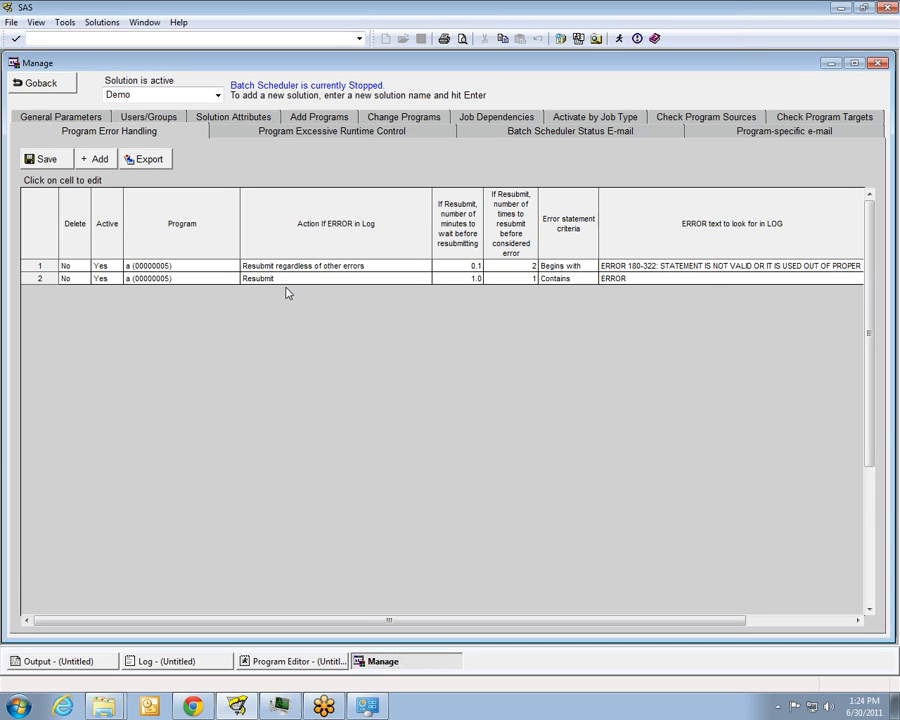
pyautogui.click(337, 266)
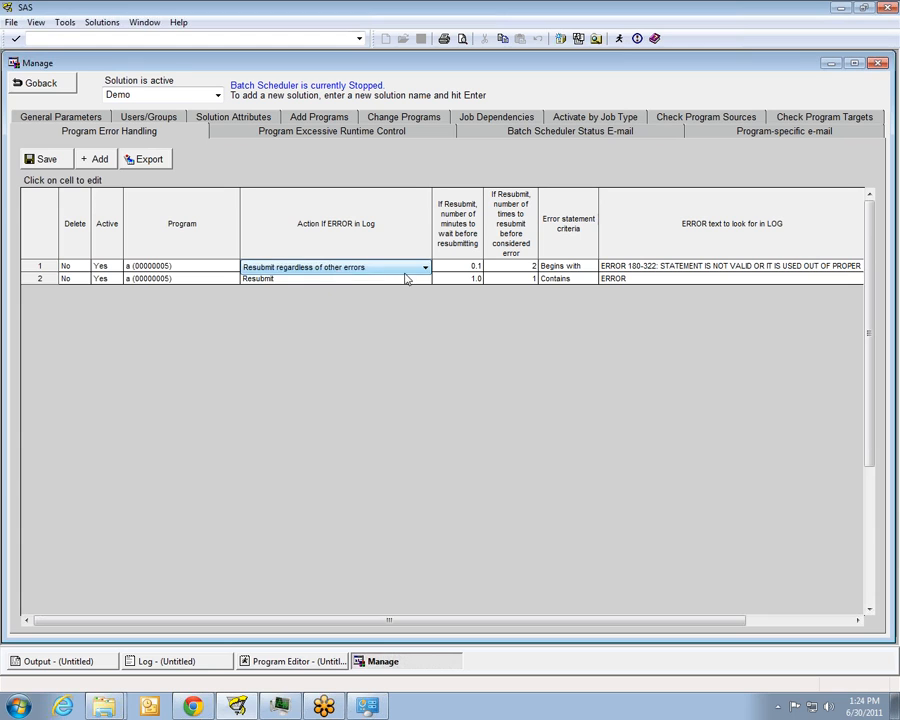
pyautogui.click(419, 271)
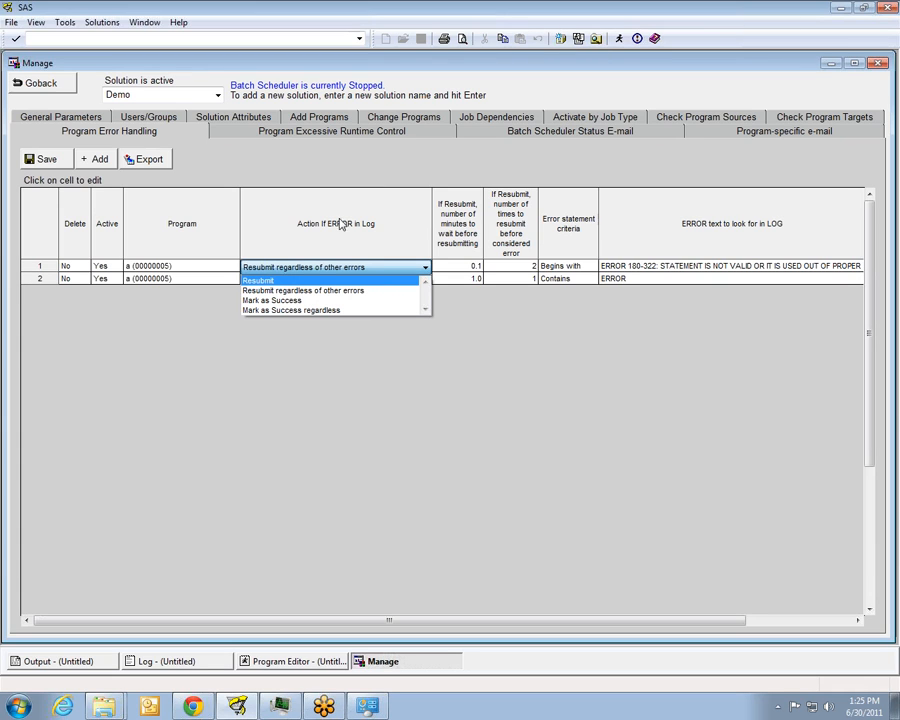
pyautogui.click(313, 283)
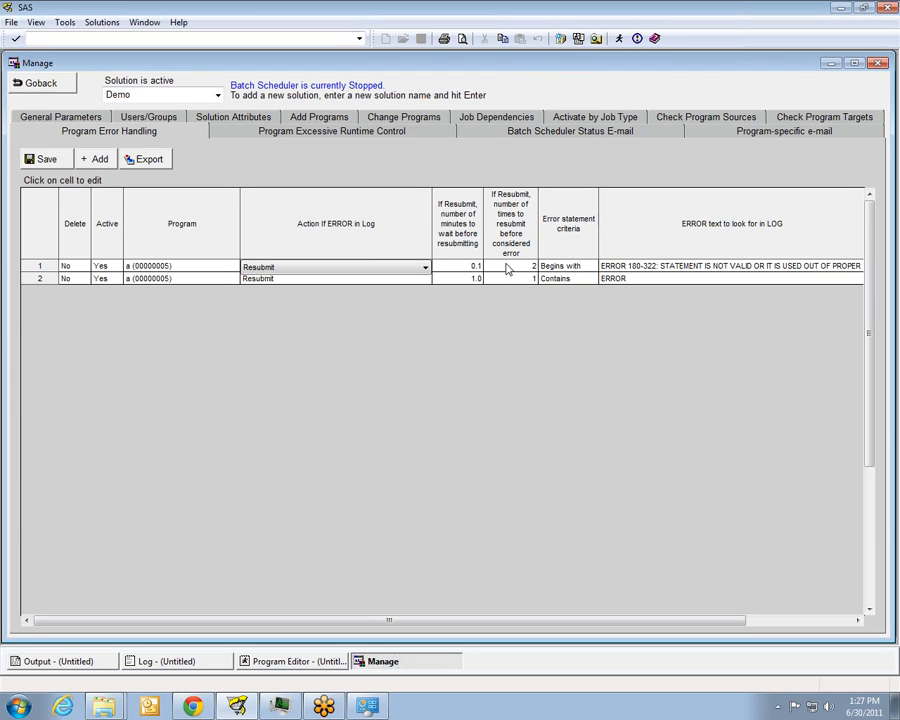
# Examine the error statement criteria available for the first error handling rule without changing its selection
pyautogui.click(583, 268)
pyautogui.click(591, 268)
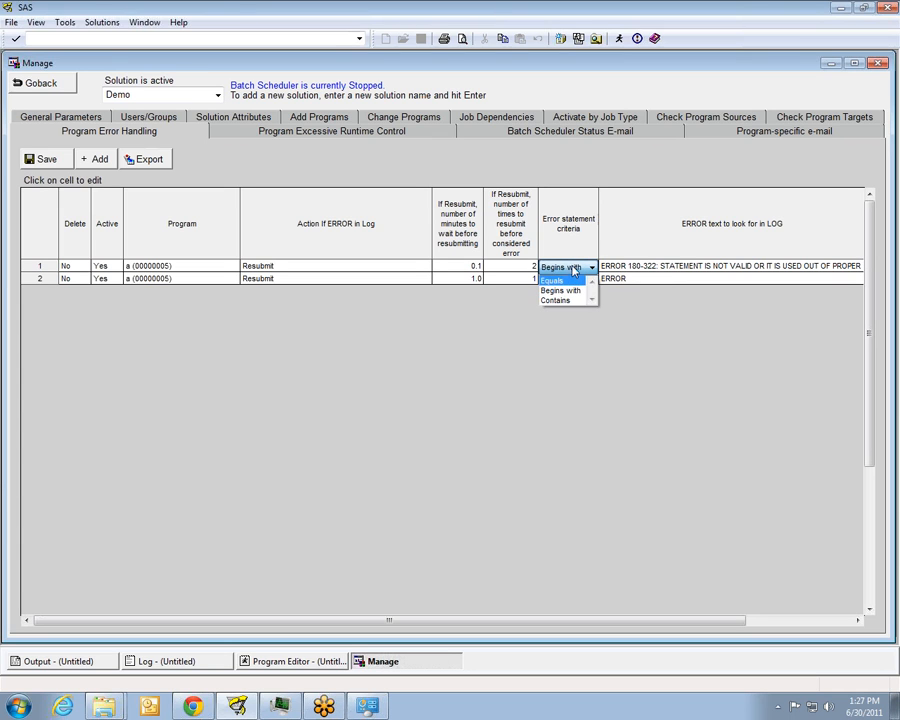
pyautogui.click(577, 268)
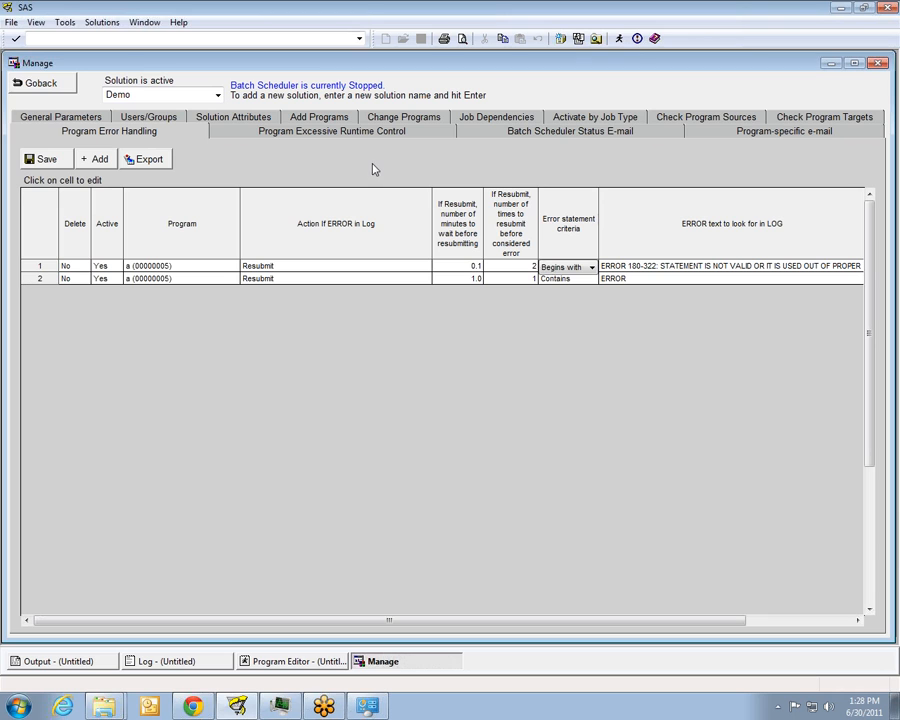
# Open the program excessive runtime control settings and review the rule for DEMO_1
pyautogui.click(312, 132)
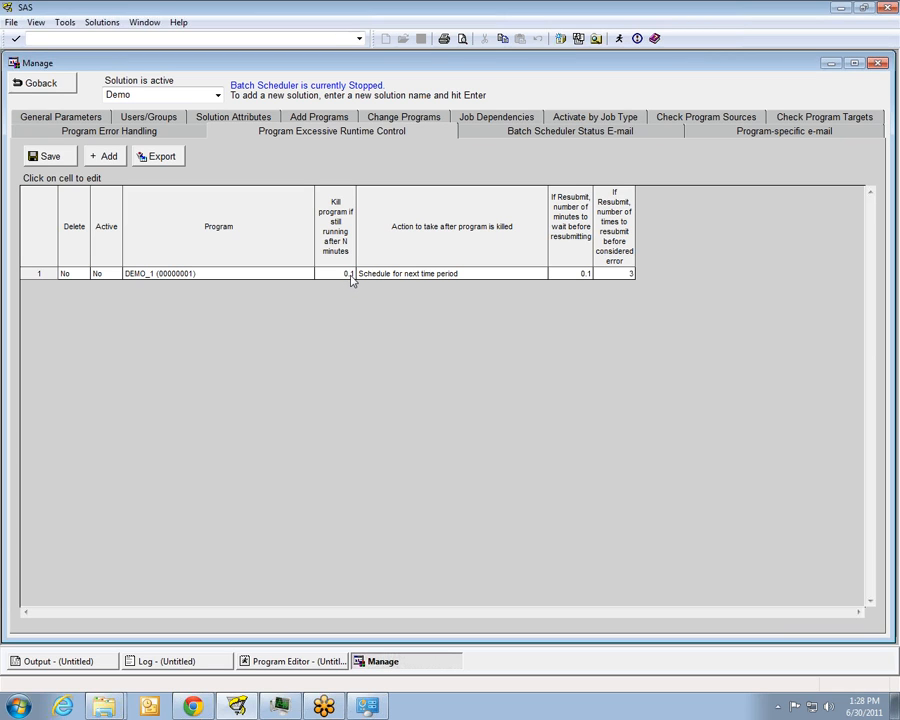
# In the excessive runtime control rule for DEMO_1, set the action to take after the program is killed to Resubmit
pyautogui.click(510, 280)
pyautogui.click(516, 281)
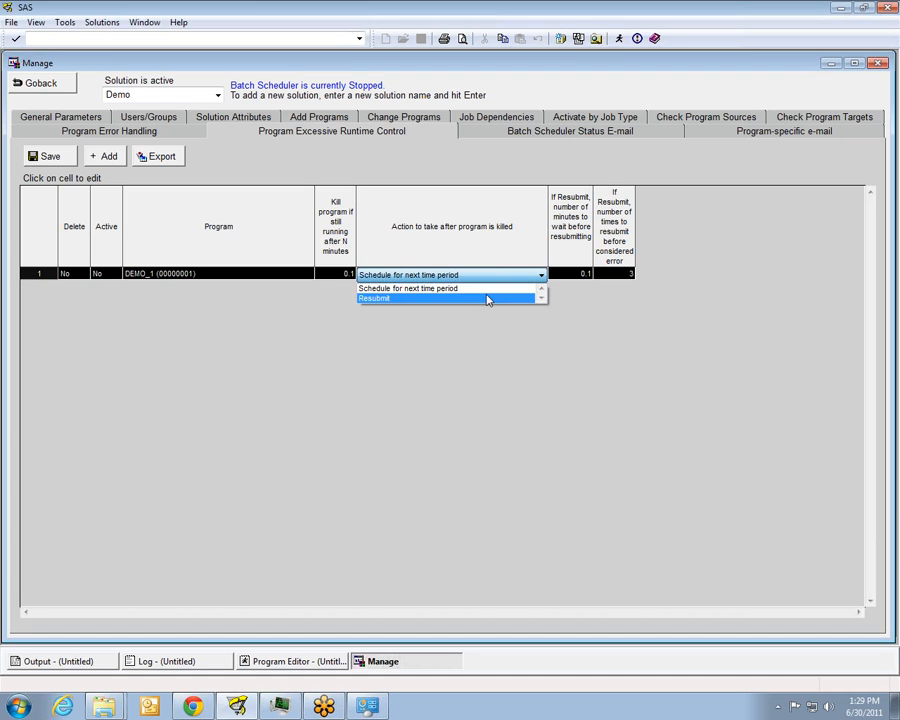
pyautogui.click(484, 298)
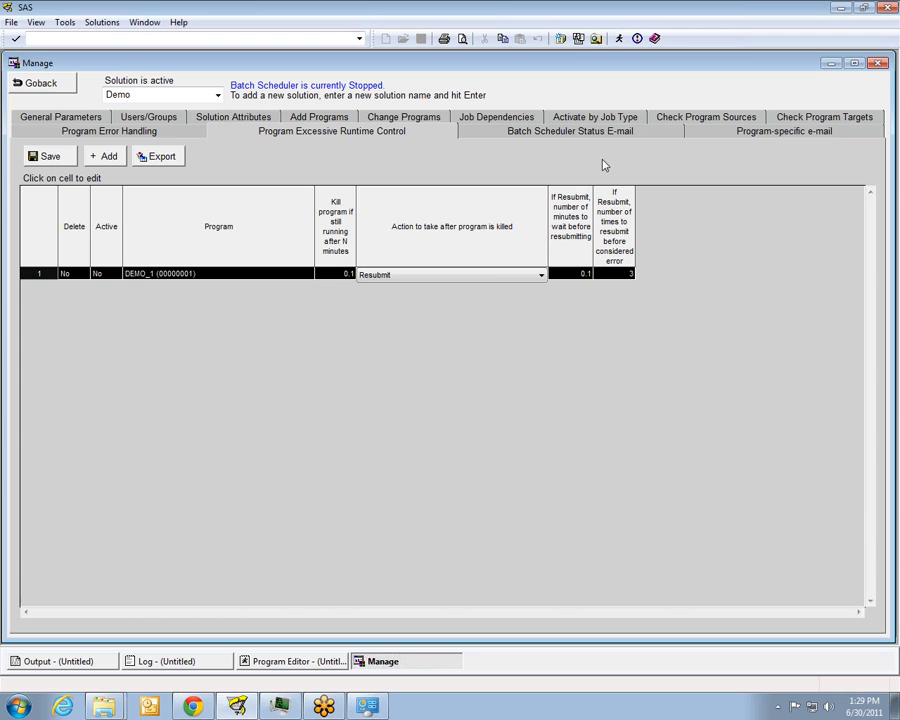
# Open the program-specific e-mail settings and examine the available e-mailing conditions for the first DEMO_1 rule without changing the selection
pyautogui.click(705, 132)
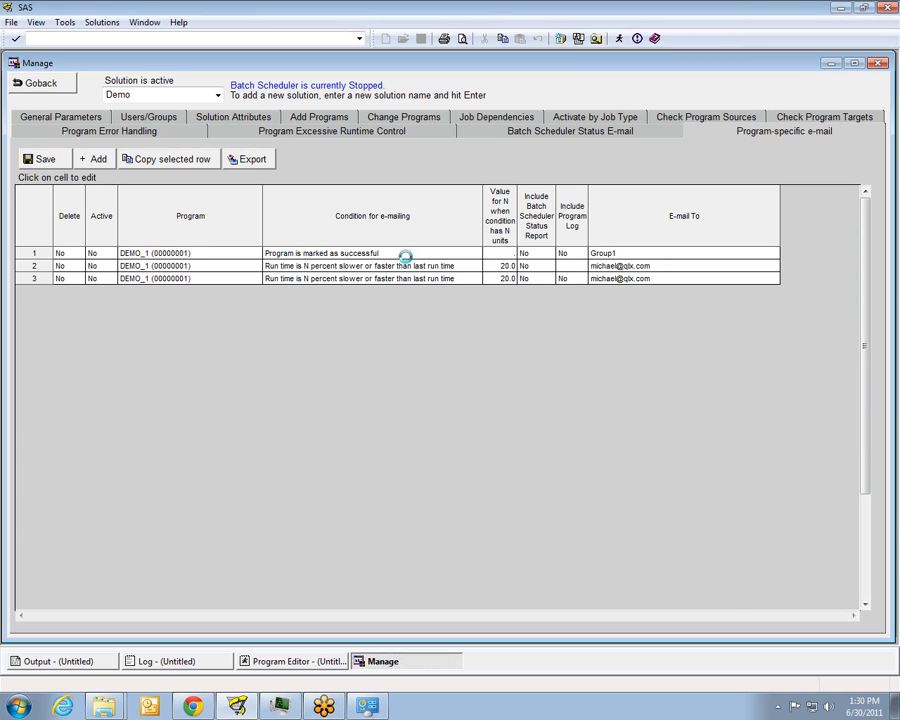
pyautogui.click(420, 256)
pyautogui.click(440, 258)
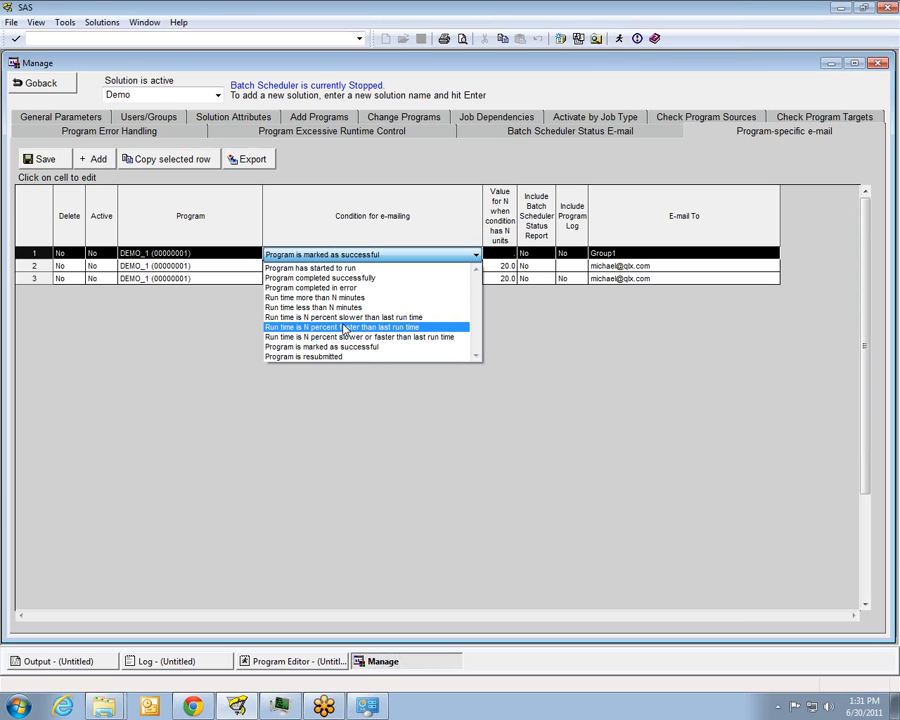
pyautogui.click(398, 220)
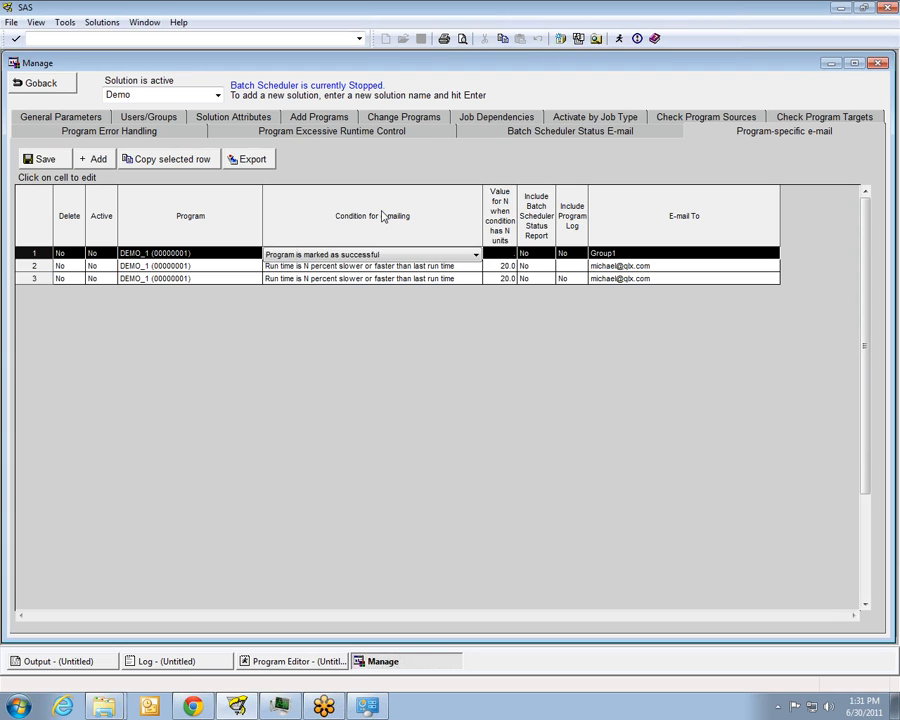
# In the batch scheduler status e-mail settings, select the first listed user and switch that user's e-mail activation off and on again
pyautogui.click(499, 132)
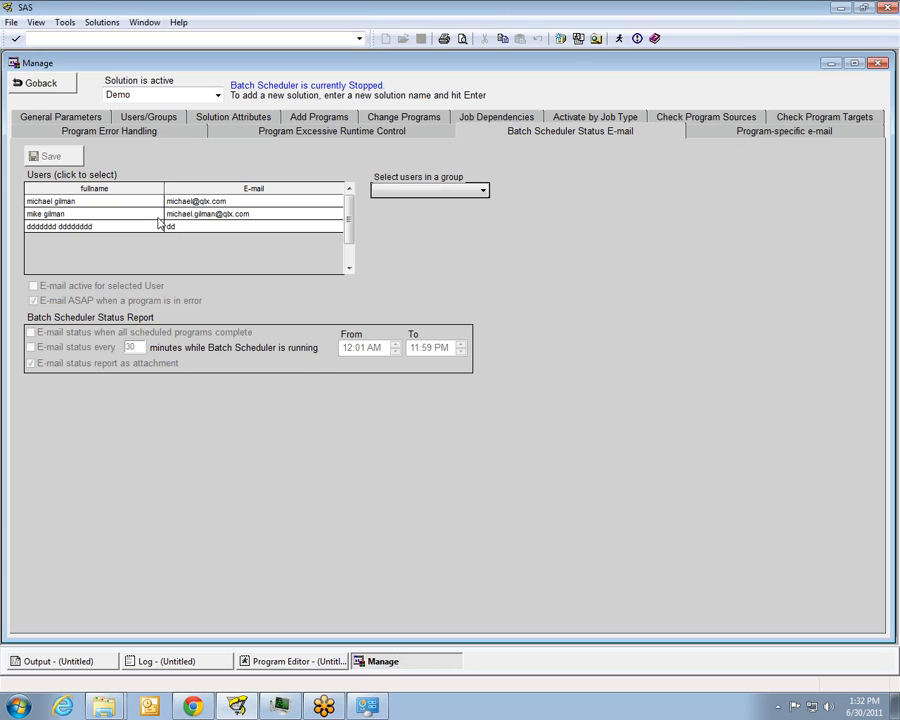
pyautogui.click(84, 202)
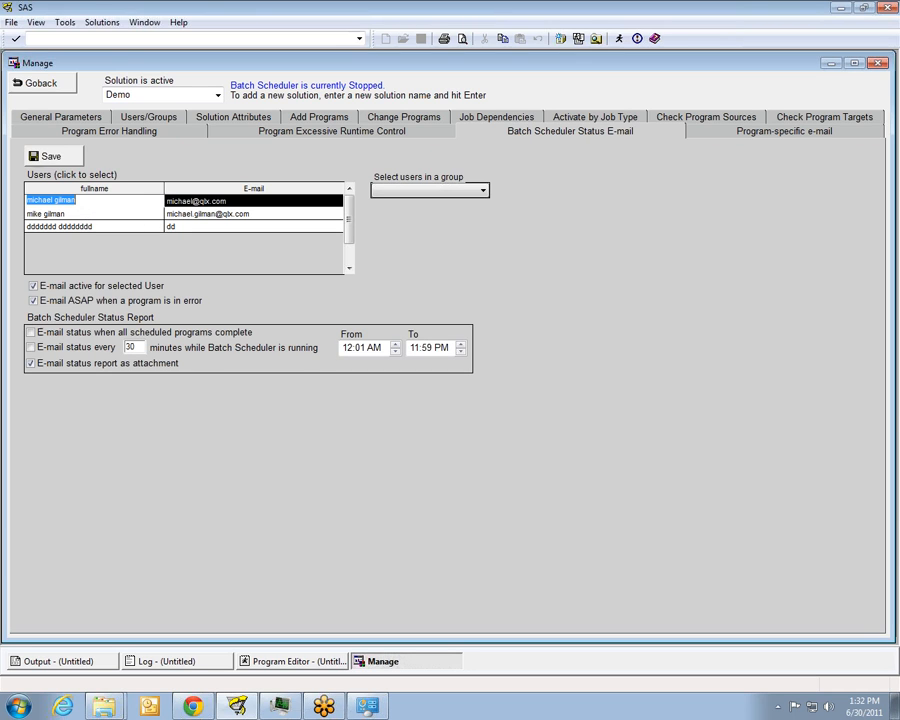
pyautogui.click(33, 300)
pyautogui.click(33, 286)
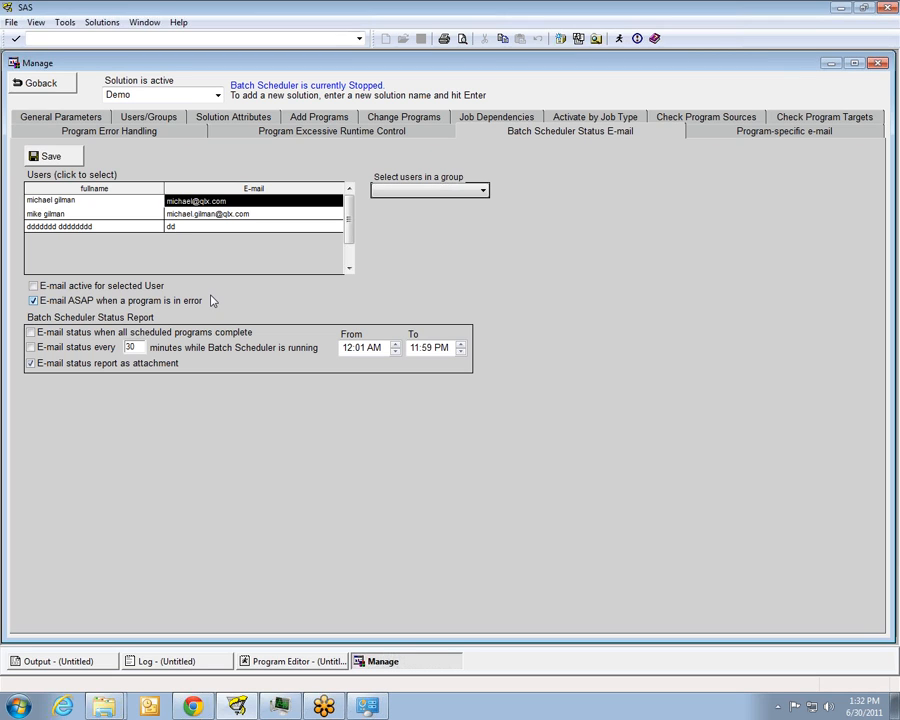
pyautogui.click(33, 286)
pyautogui.moveTo(70, 64); pyautogui.dragTo(30, 66)
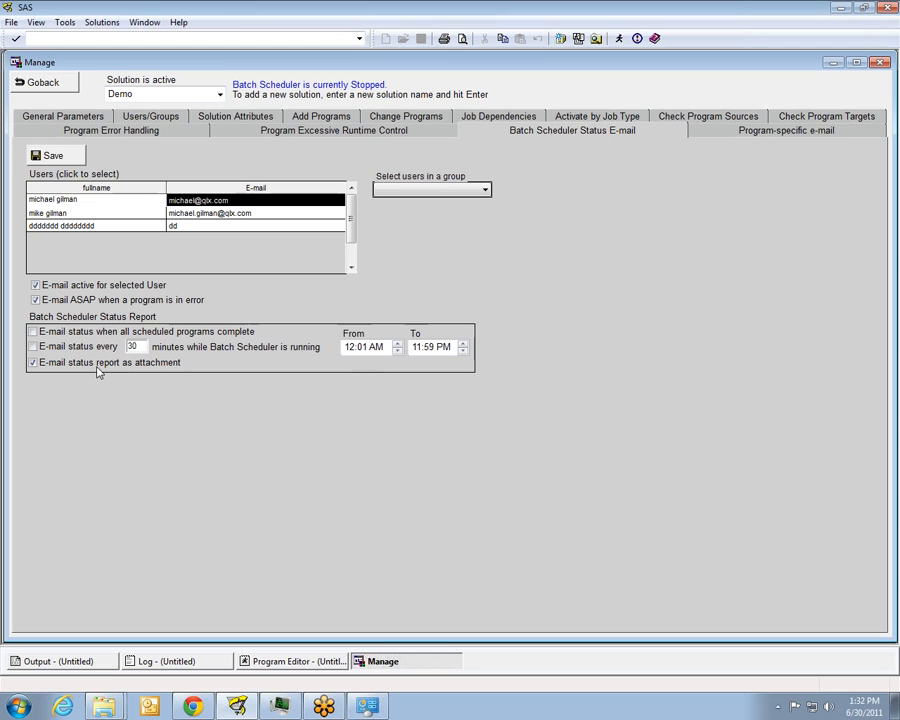
# Return to the scheduler's job list and examine the actions available for the DEMO_1 job
pyautogui.click(40, 84)
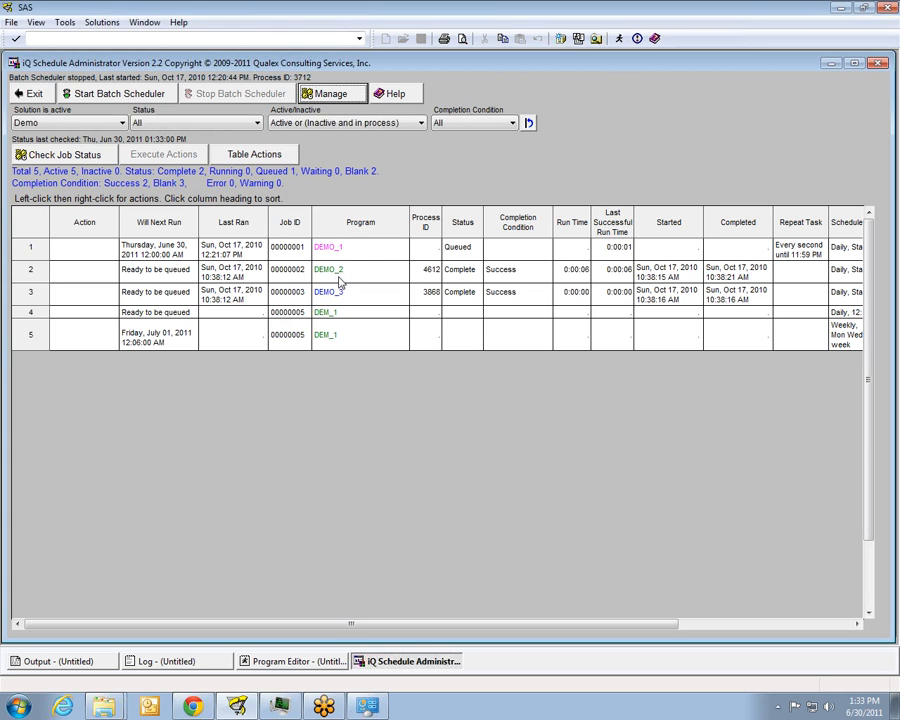
pyautogui.click(348, 248)
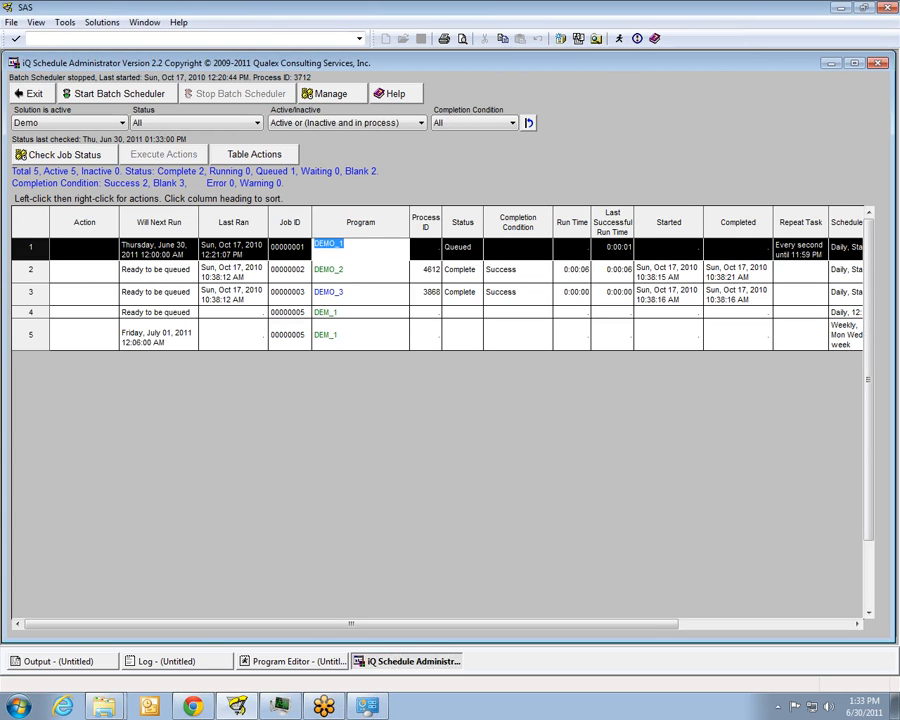
pyautogui.rightClick(351, 252)
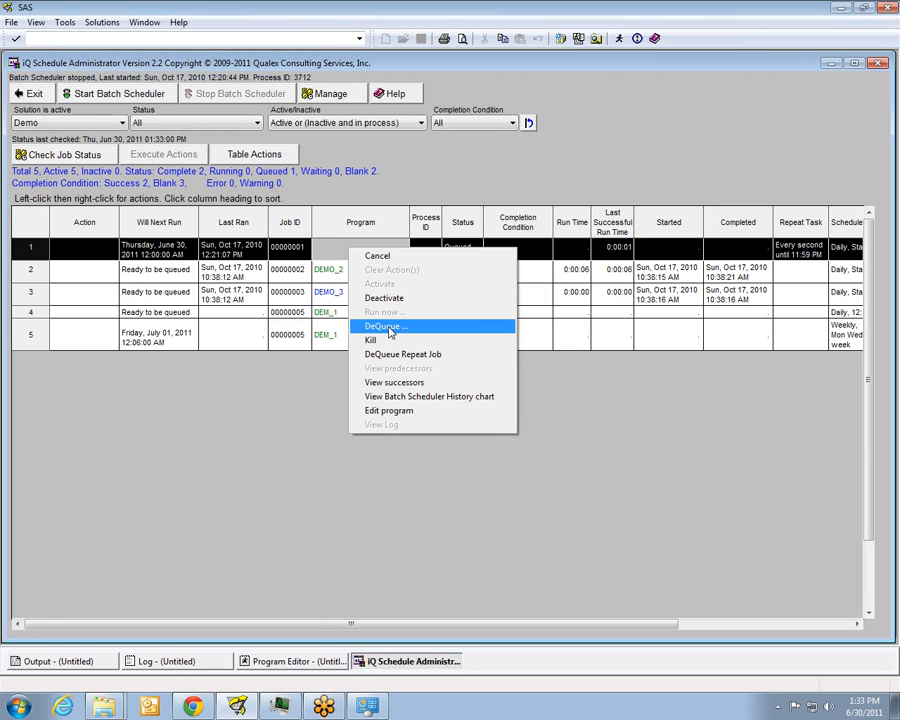
# Assign the DeQueue action to the DEMO_2 job alone, excluding predecessors, and execute it
pyautogui.click(325, 268)
pyautogui.rightClick(327, 270)
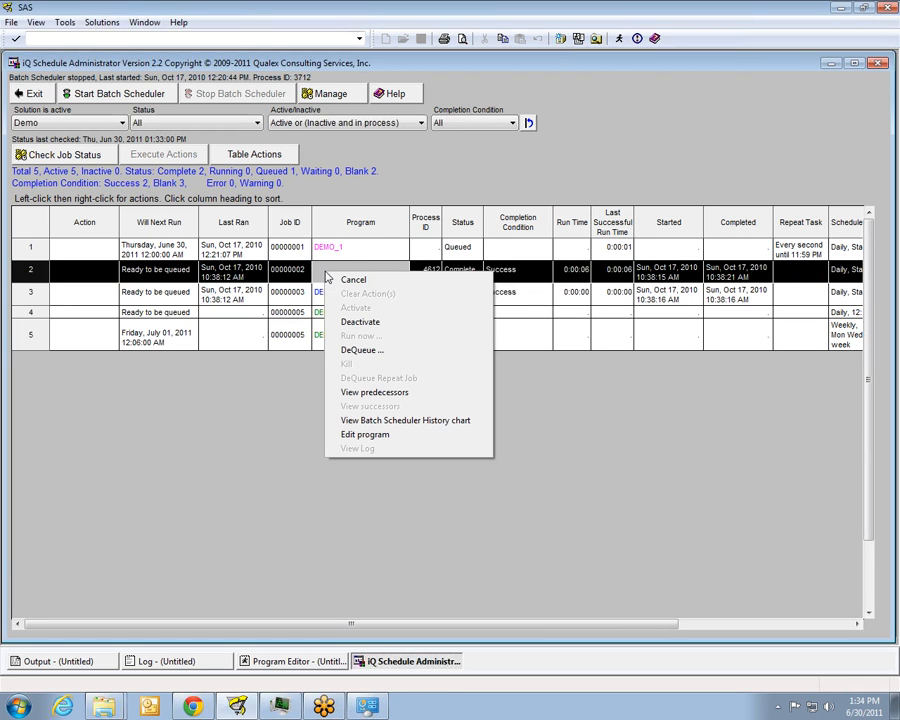
pyautogui.click(366, 350)
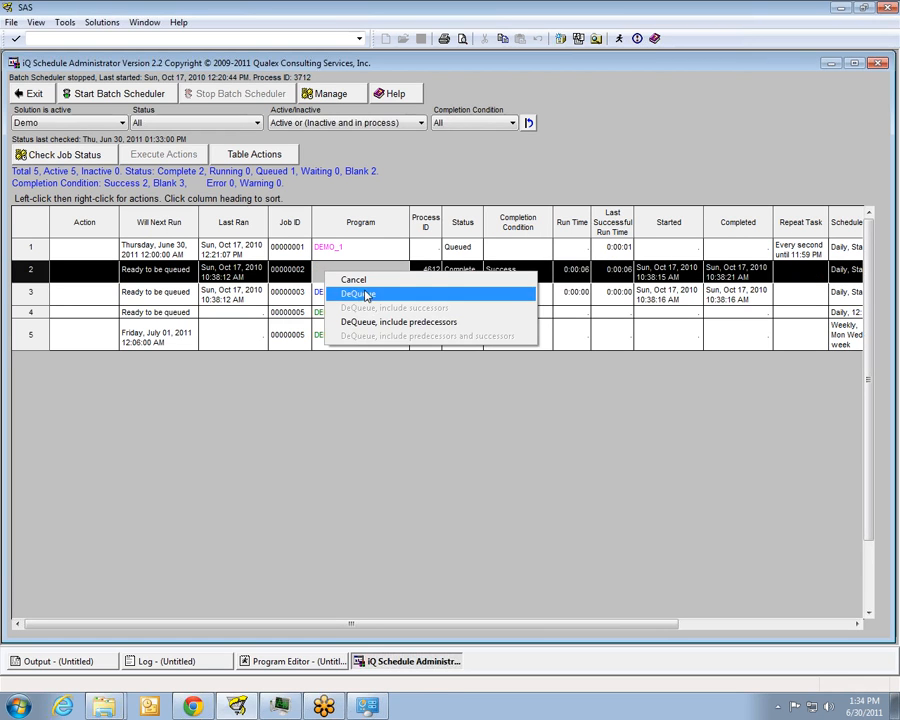
pyautogui.click(366, 294)
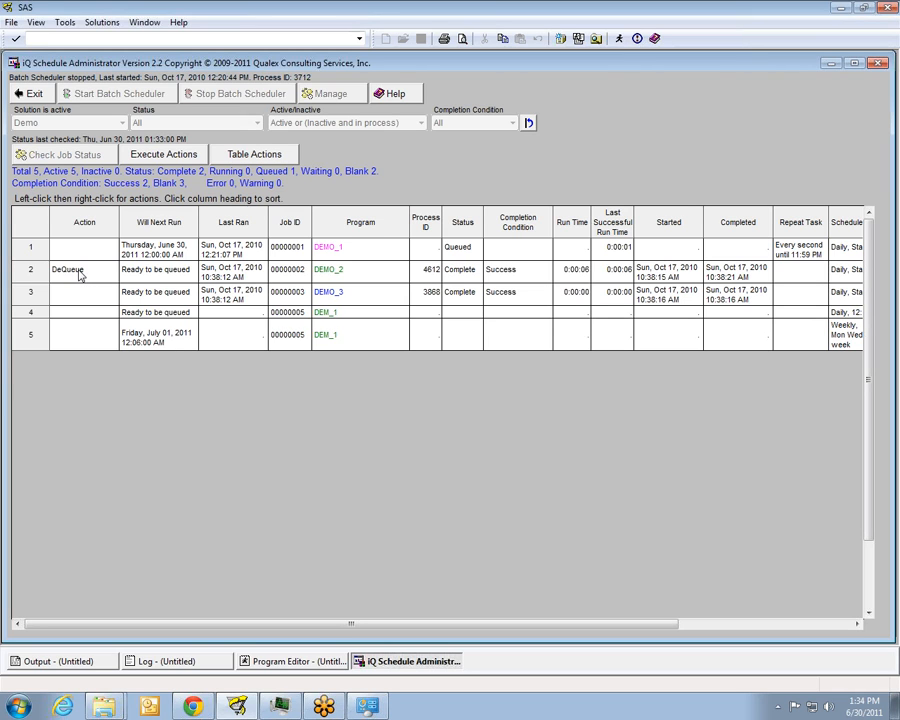
pyautogui.click(166, 158)
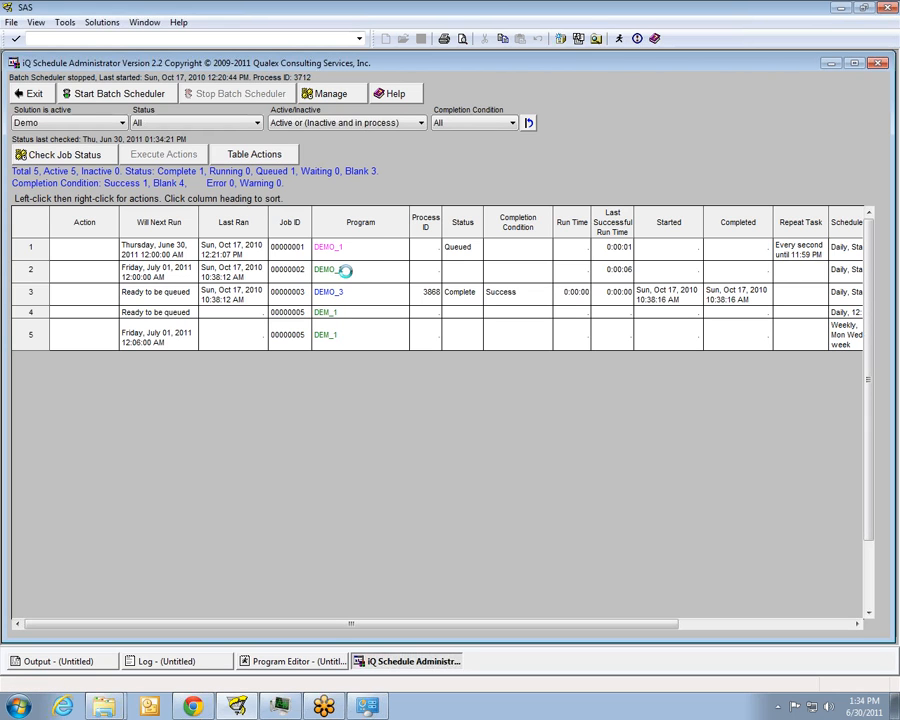
# Assign the Run now action to the DEMO_2 job without its predecessors and execute it
pyautogui.rightClick(347, 277)
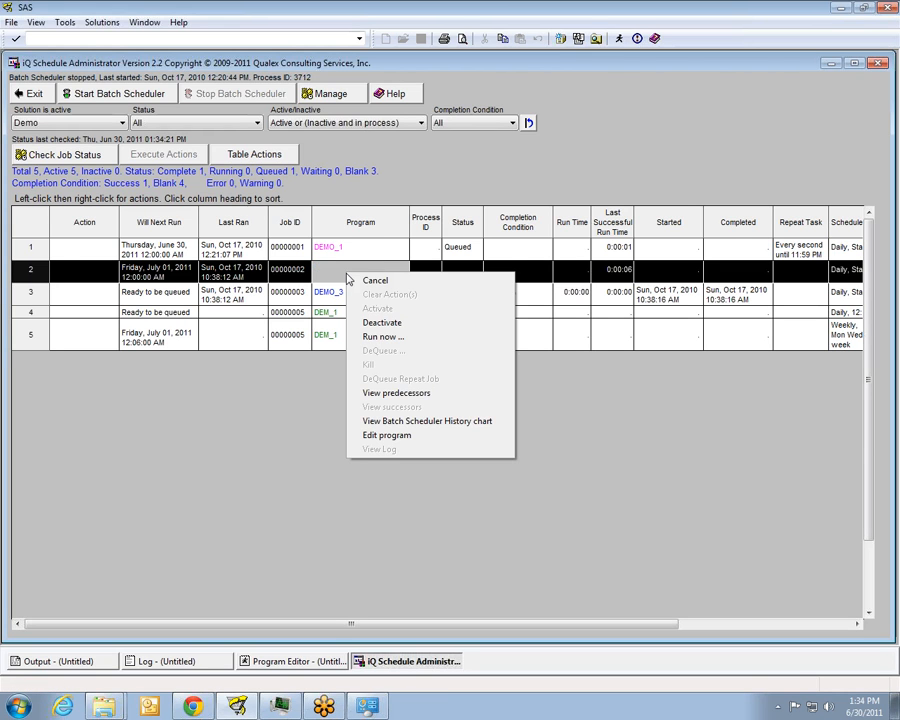
pyautogui.click(391, 338)
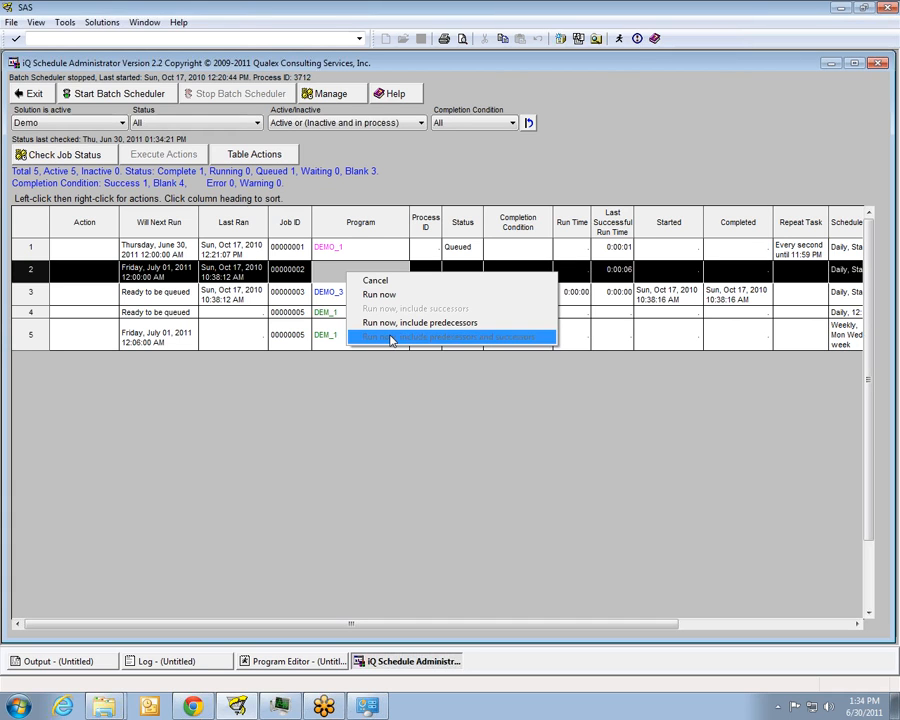
pyautogui.click(388, 295)
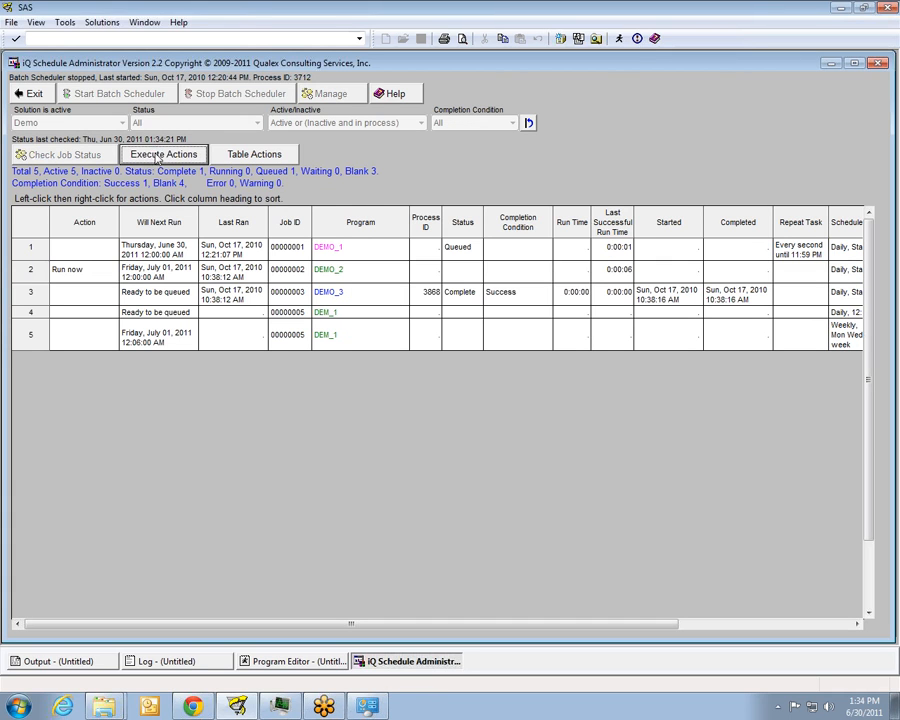
pyautogui.click(157, 157)
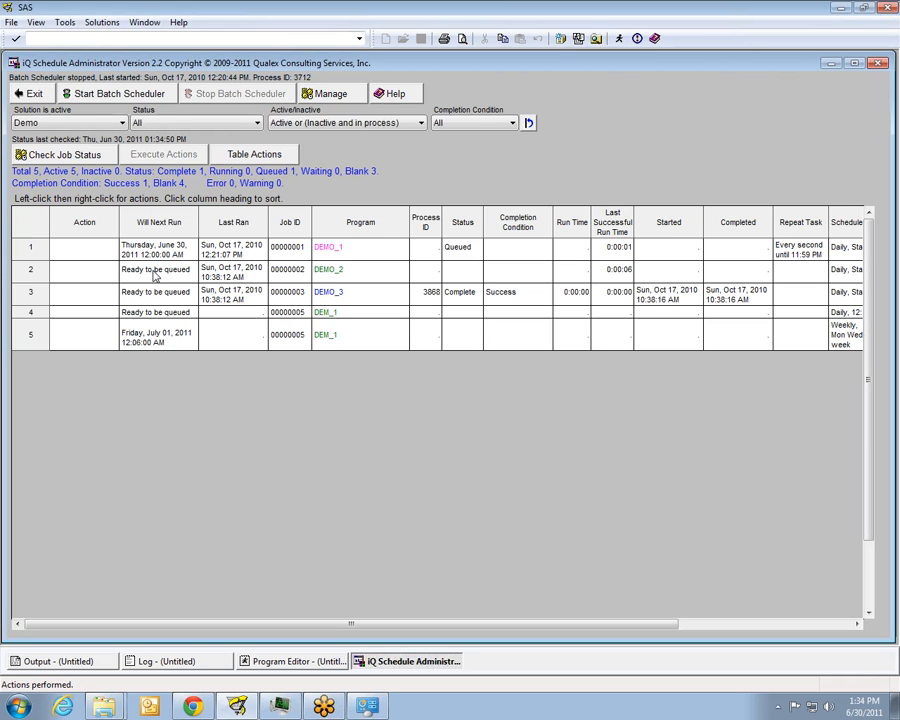
# Review the actions available for the DEMO_2 job and open the Batch Scheduler History chart for all programs
pyautogui.click(336, 270)
pyautogui.rightClick(337, 274)
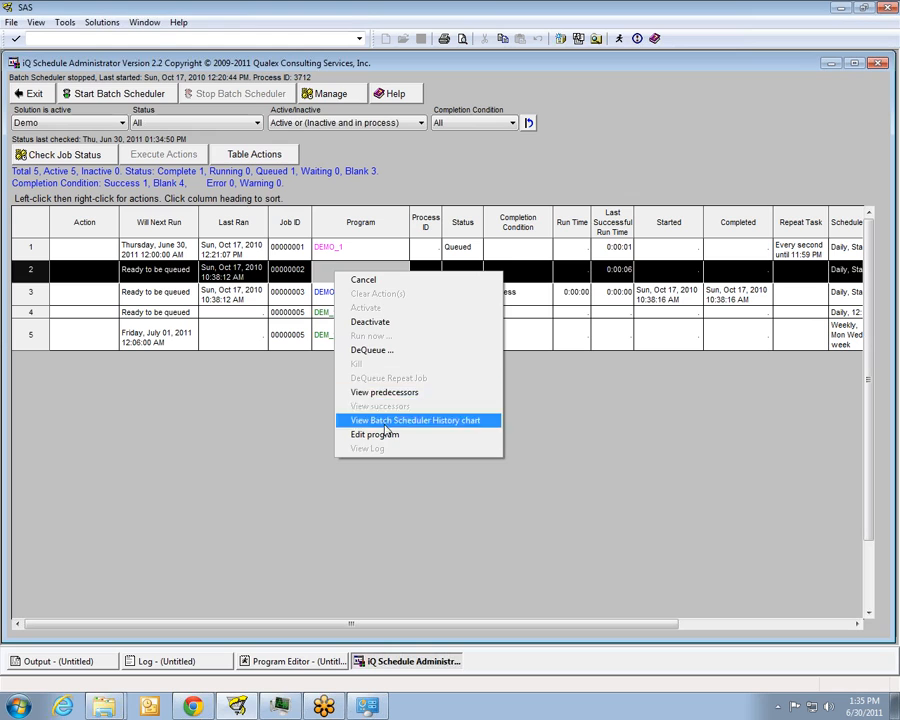
pyautogui.click(420, 181)
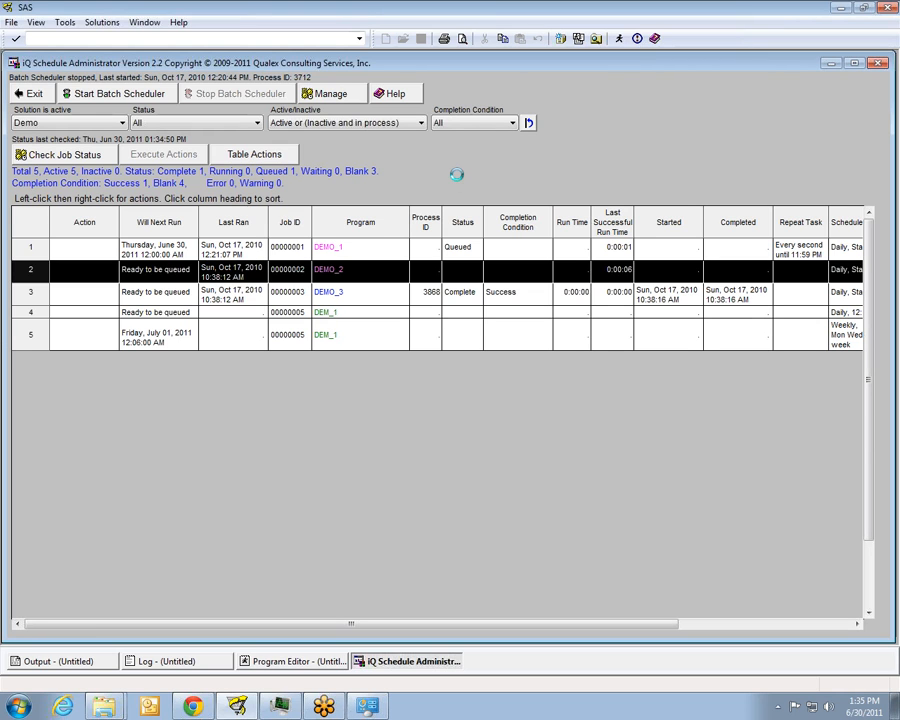
pyautogui.click(281, 158)
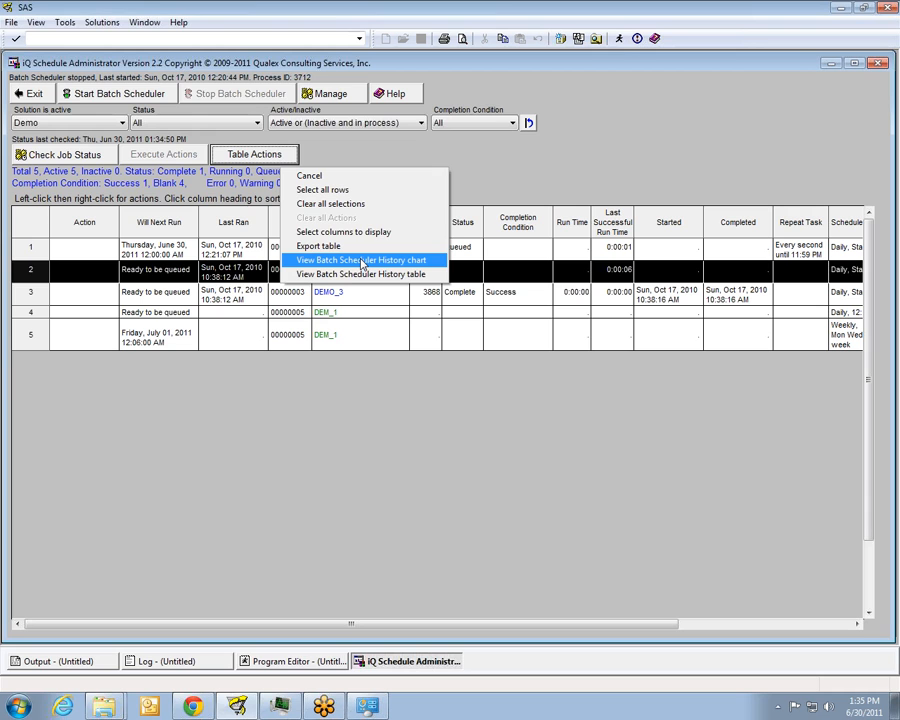
pyautogui.click(362, 262)
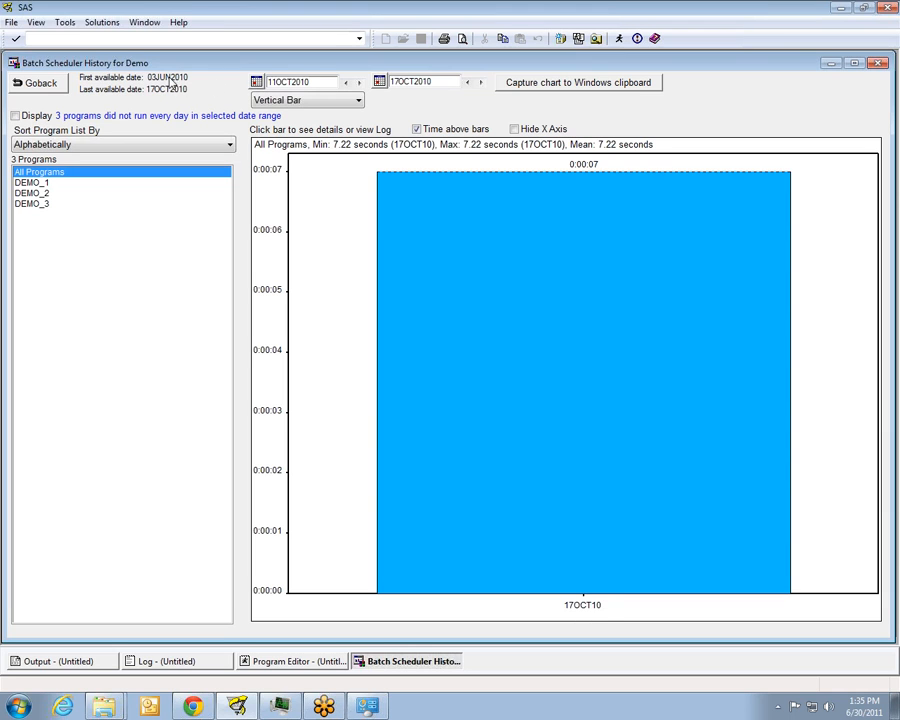
# Try to set the history chart's start date to 2 June 2010
pyautogui.click(257, 83)
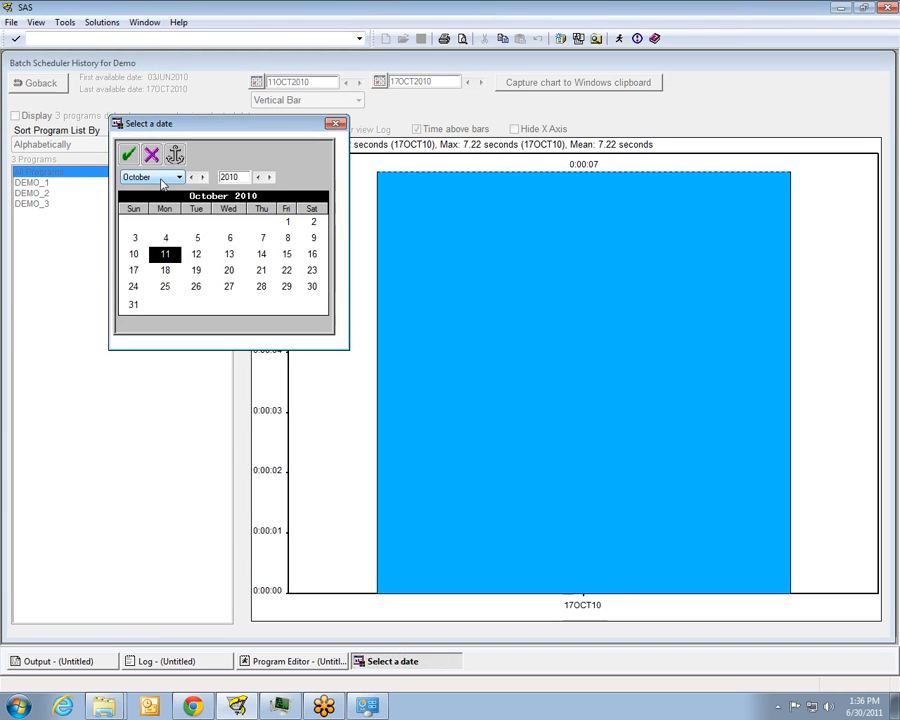
pyautogui.click(160, 180)
pyautogui.click(145, 236)
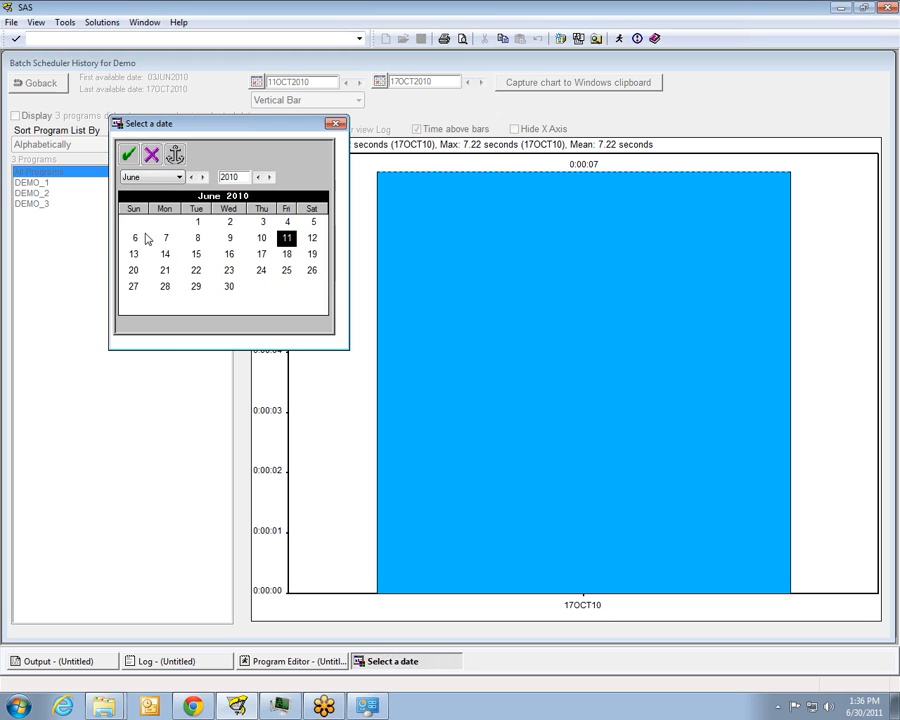
pyautogui.click(229, 222)
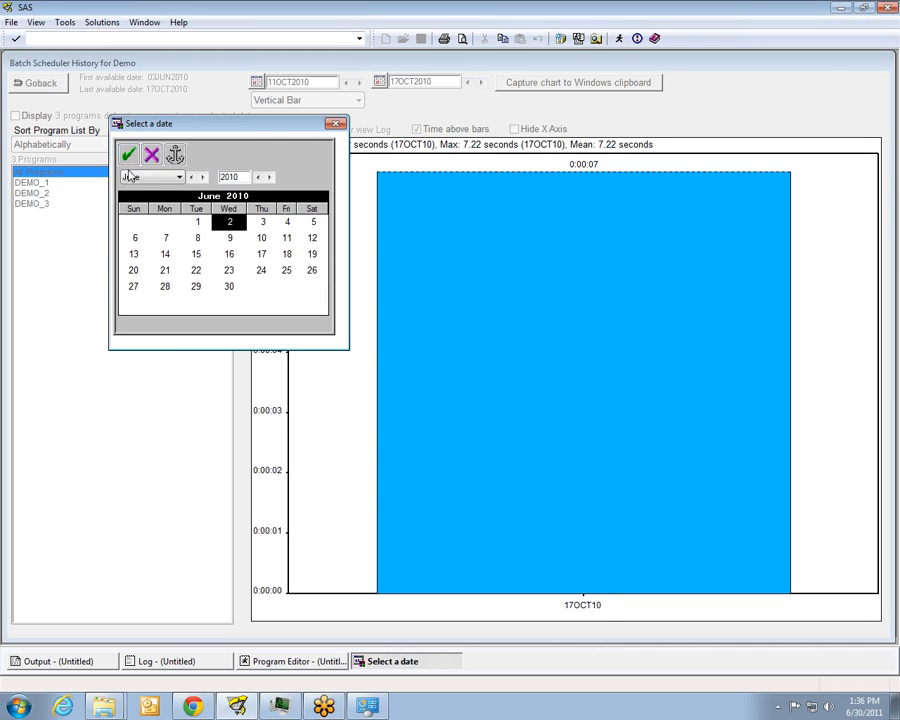
pyautogui.click(129, 158)
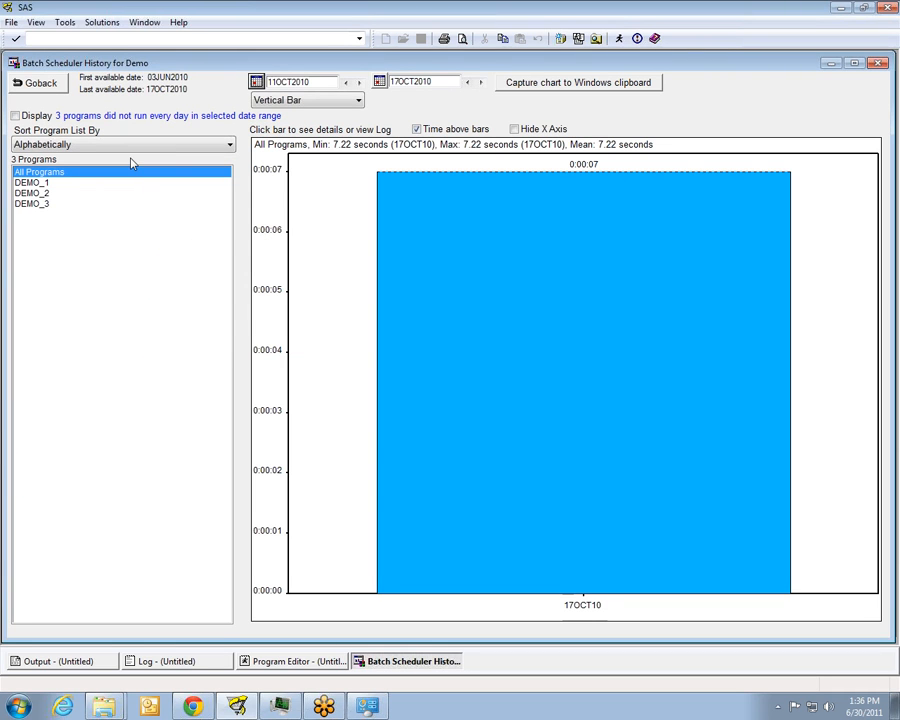
# Try to set the history chart's start date to 1 June 2010 and check the SAS log
pyautogui.click(257, 83)
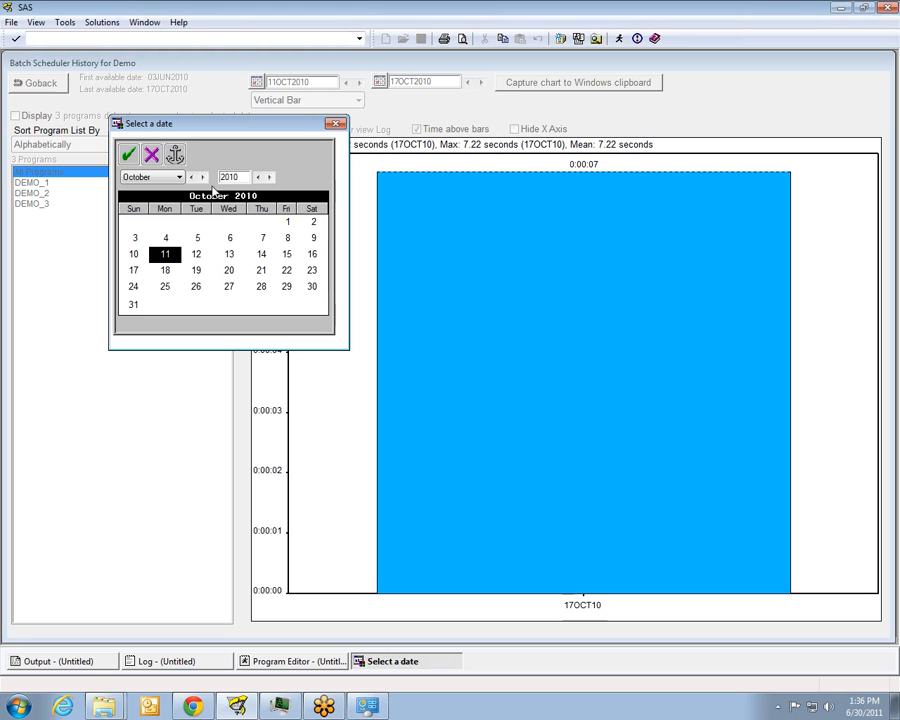
pyautogui.click(158, 177)
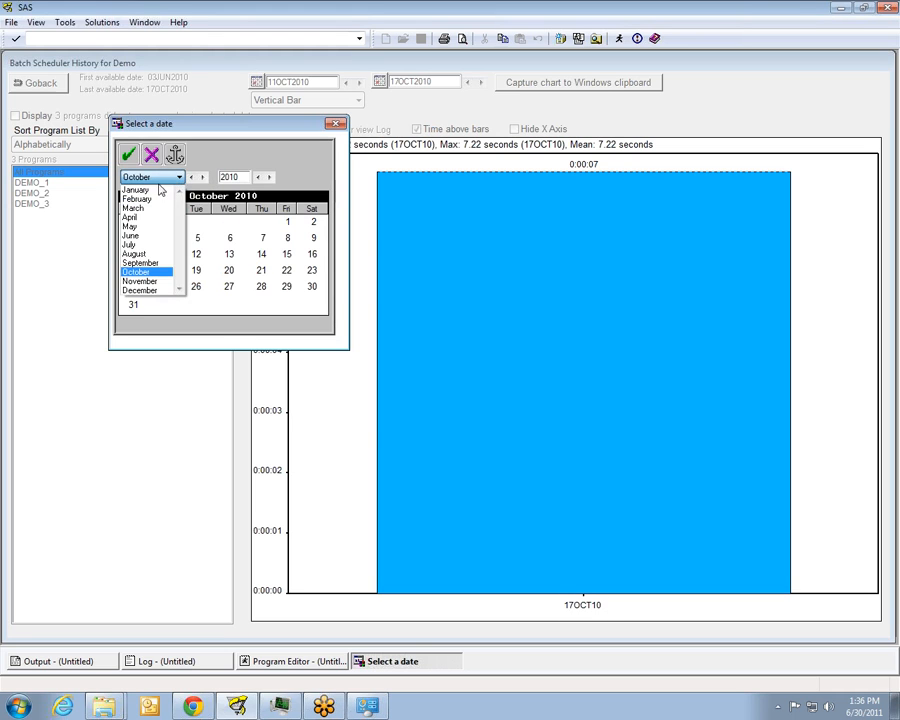
pyautogui.click(139, 236)
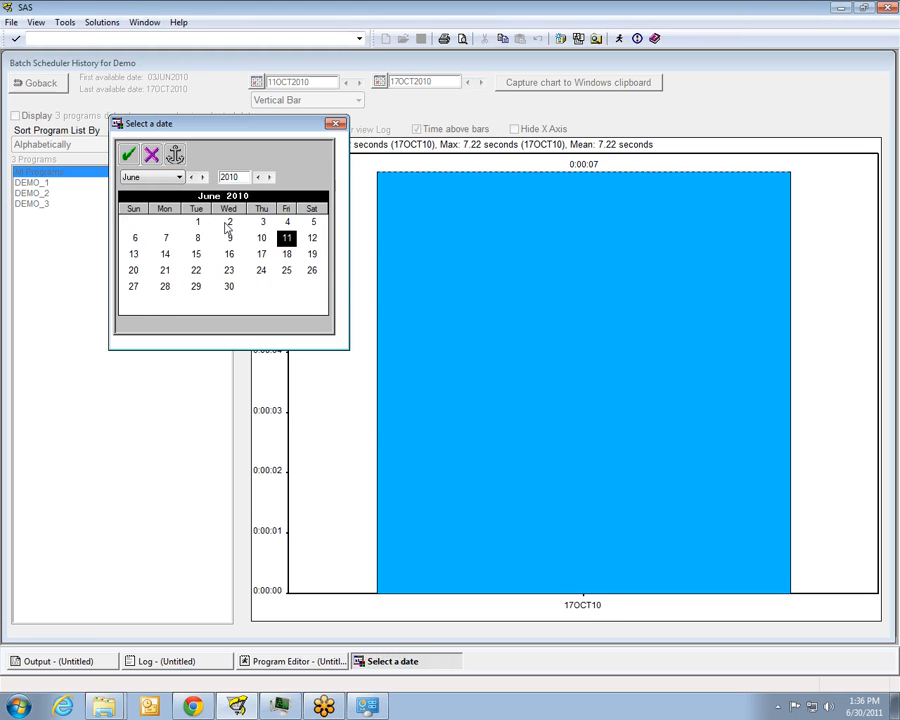
pyautogui.click(198, 223)
pyautogui.click(130, 156)
pyautogui.click(158, 661)
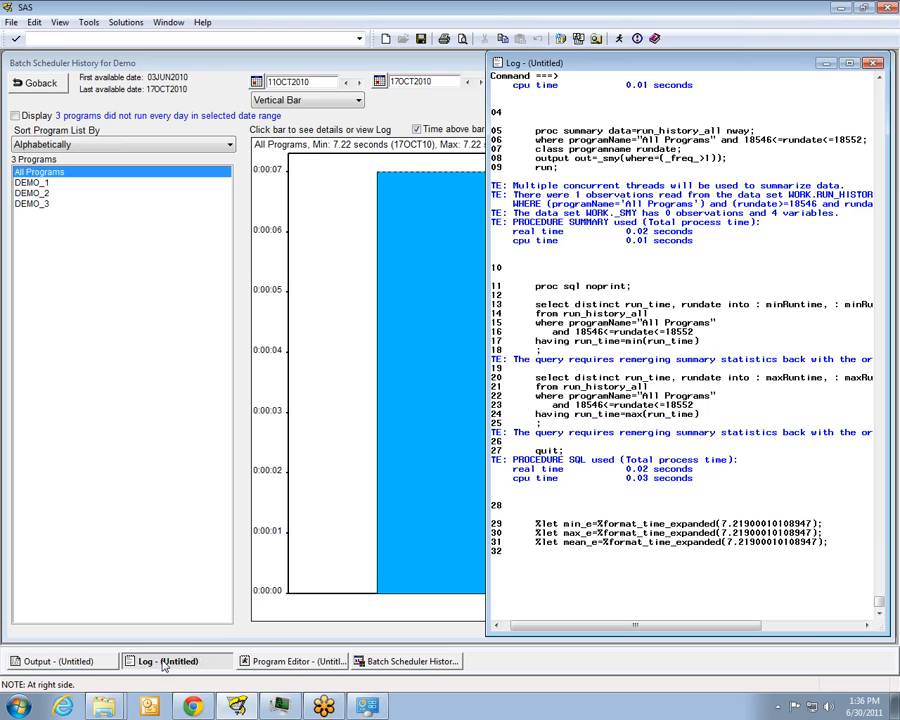
pyautogui.click(325, 155)
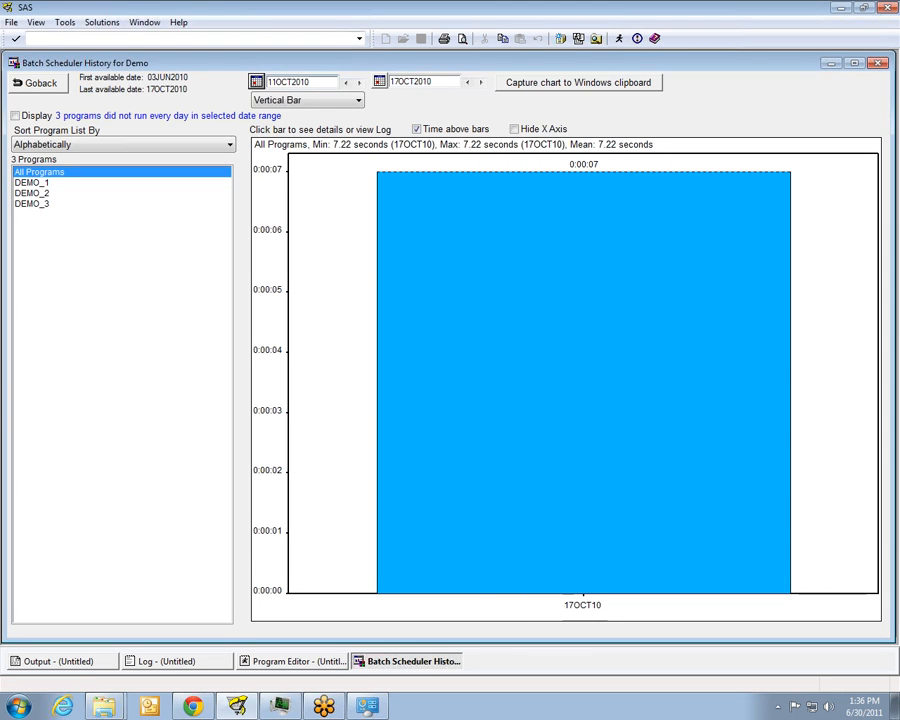
# Extend the history chart's start date back to 25 July 2010 and display the DEMO_1 program's run history
pyautogui.click(348, 83)
pyautogui.click(348, 83)
pyautogui.click(348, 84)
pyautogui.click(348, 84)
pyautogui.click(348, 84)
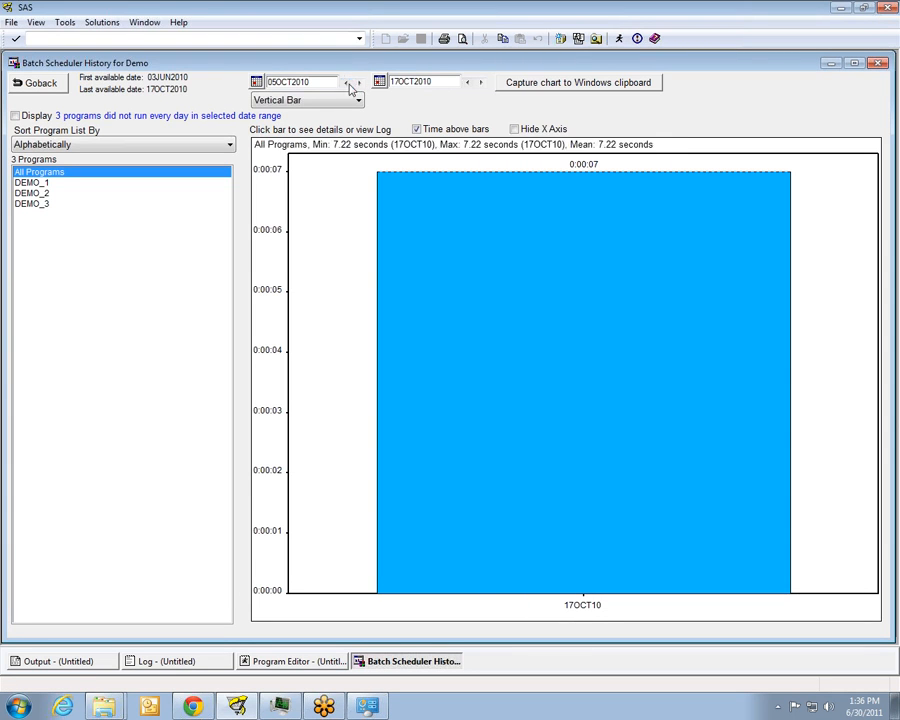
pyautogui.click(348, 84)
pyautogui.click(348, 84)
pyautogui.click(348, 84)
pyautogui.click(348, 84)
pyautogui.click(348, 84)
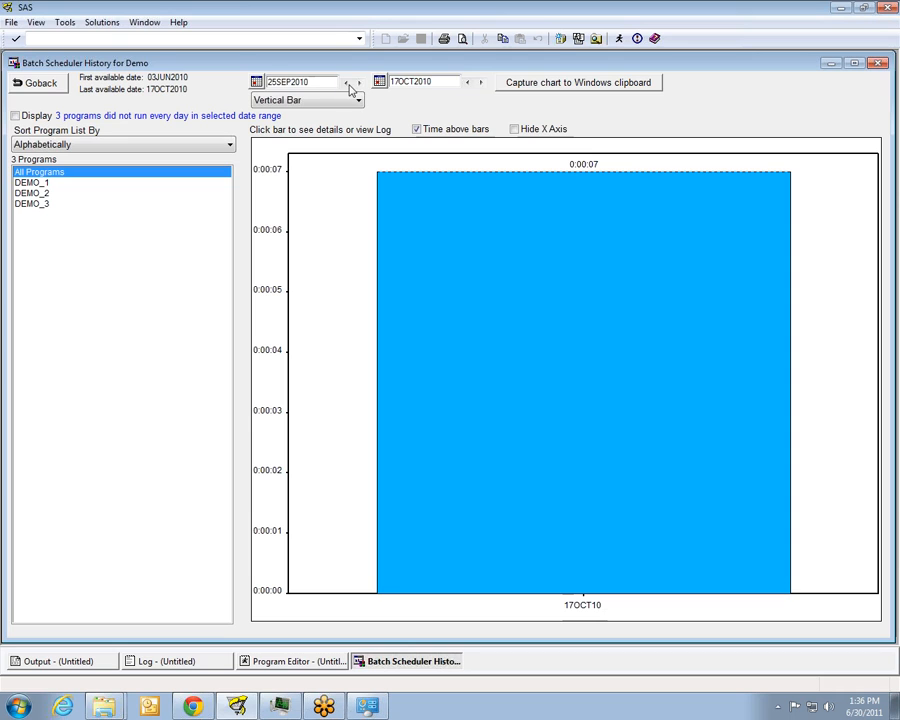
pyautogui.click(348, 84)
pyautogui.click(348, 84)
pyautogui.click(348, 84)
pyautogui.click(348, 84)
pyautogui.click(348, 84)
pyautogui.click(348, 84)
pyautogui.click(348, 84)
pyautogui.click(348, 84)
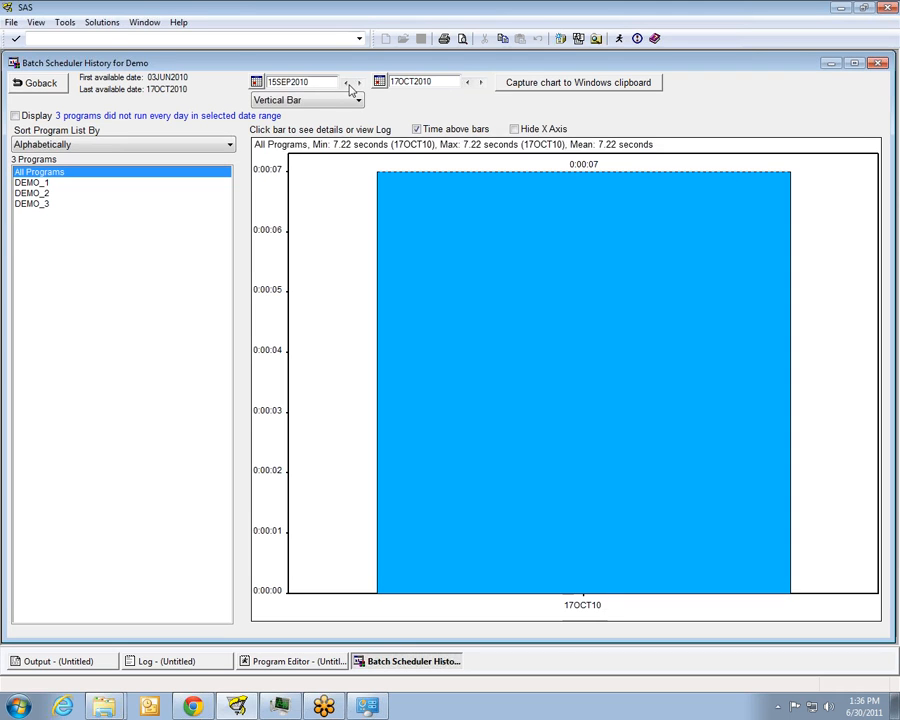
pyautogui.click(348, 84)
pyautogui.click(348, 84)
pyautogui.click(348, 84)
pyautogui.click(348, 84)
pyautogui.click(348, 84)
pyautogui.click(348, 84)
pyautogui.click(348, 84)
pyautogui.click(348, 84)
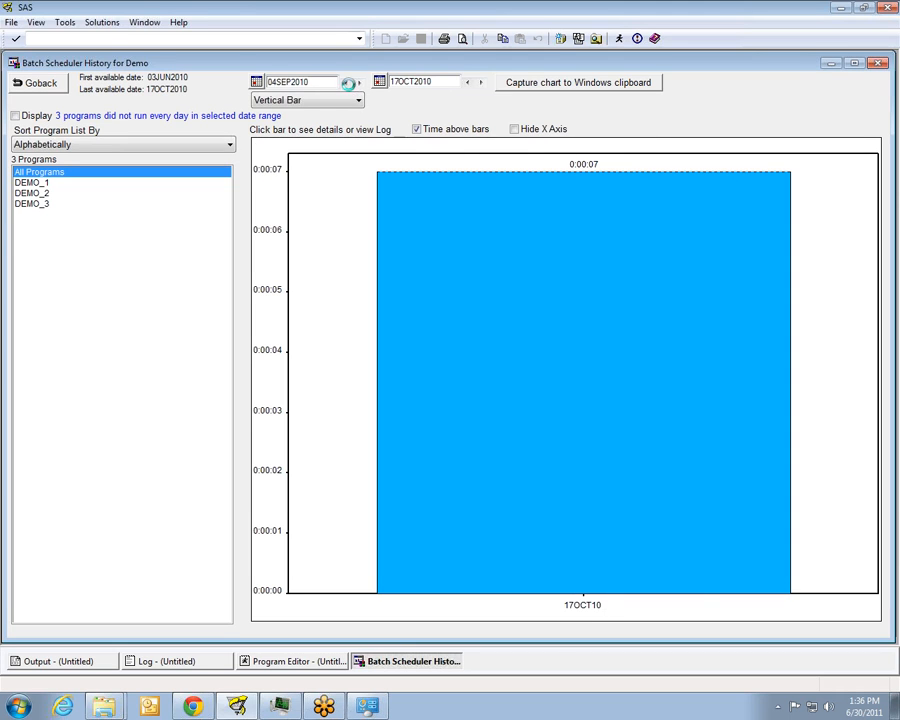
pyautogui.click(347, 83)
pyautogui.click(347, 83)
pyautogui.click(347, 83)
pyautogui.click(347, 83)
pyautogui.click(347, 83)
pyautogui.click(347, 83)
pyautogui.click(347, 83)
pyautogui.click(347, 83)
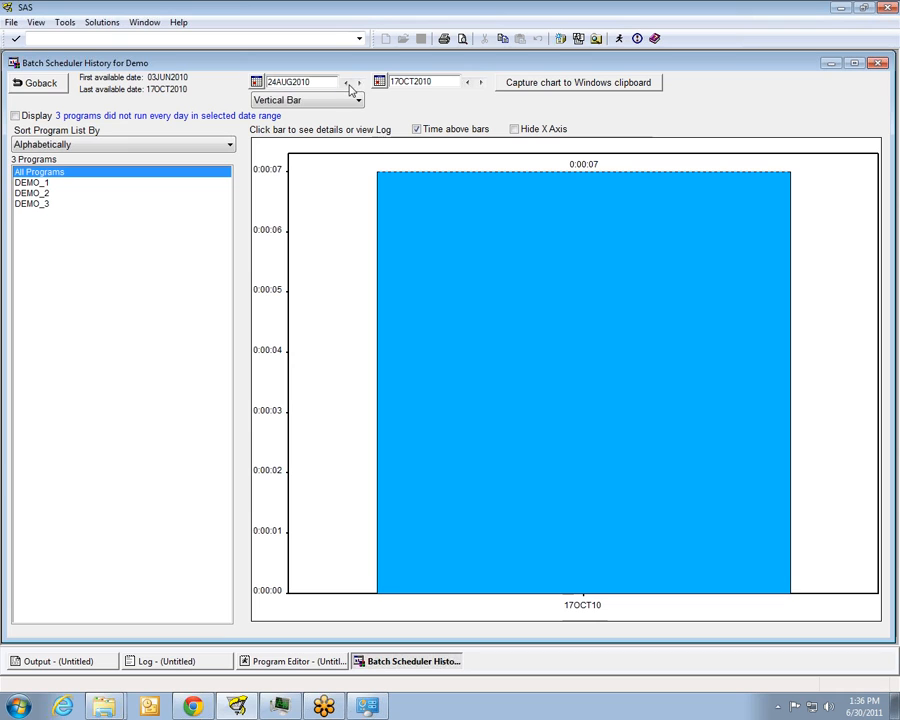
pyautogui.click(348, 84)
pyautogui.click(348, 84)
pyautogui.click(348, 84)
pyautogui.click(348, 84)
pyautogui.click(347, 82)
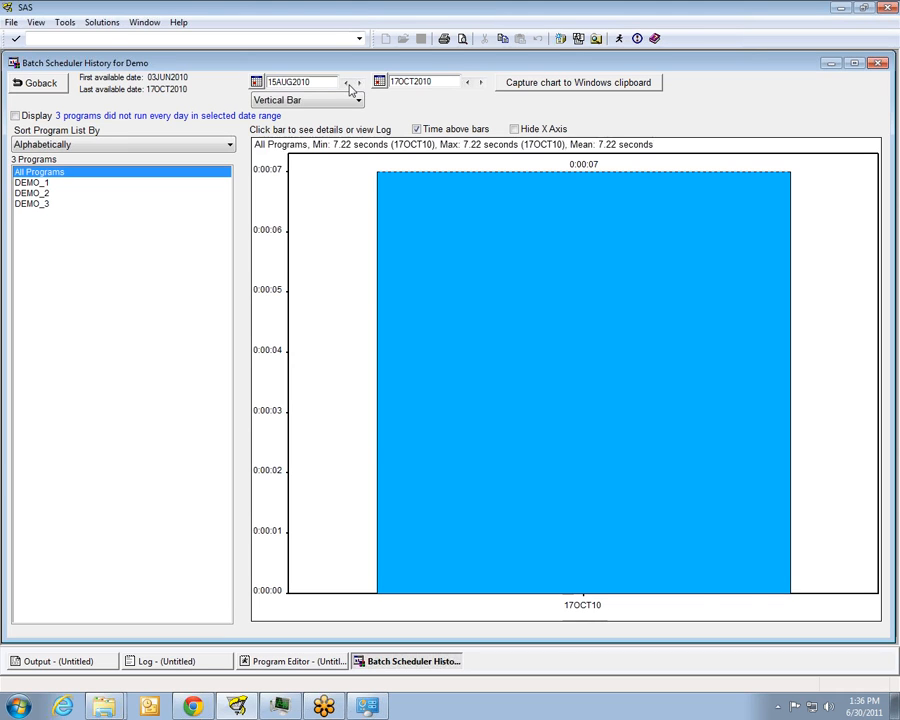
pyautogui.click(347, 82)
pyautogui.click(347, 82)
pyautogui.click(347, 82)
pyautogui.click(347, 82)
pyautogui.click(347, 82)
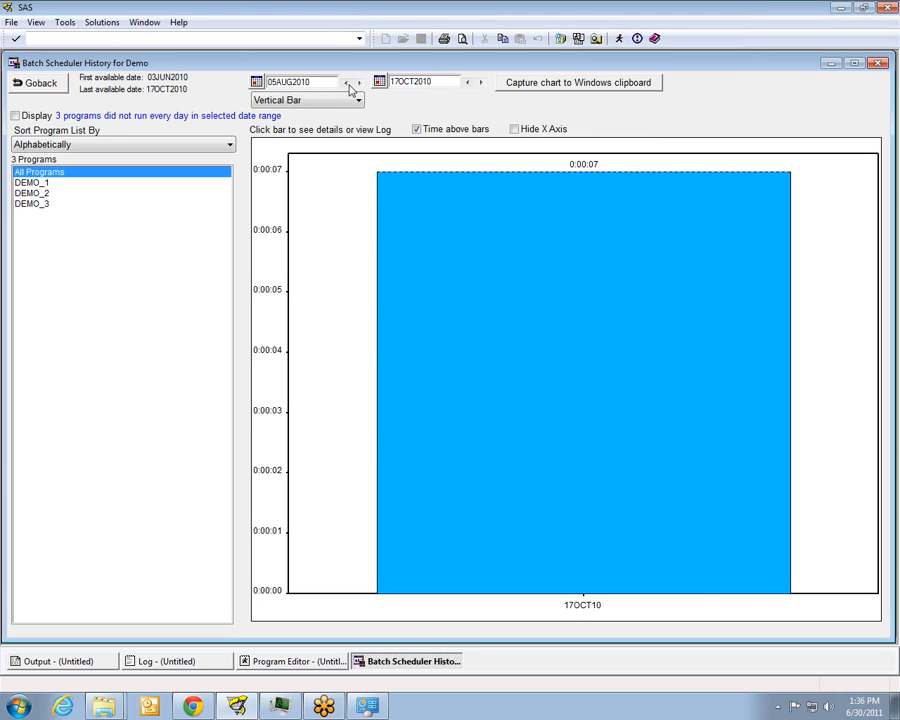
pyautogui.click(347, 82)
pyautogui.click(347, 82)
pyautogui.click(347, 82)
pyautogui.click(347, 82)
pyautogui.click(347, 82)
pyautogui.click(347, 82)
pyautogui.click(347, 82)
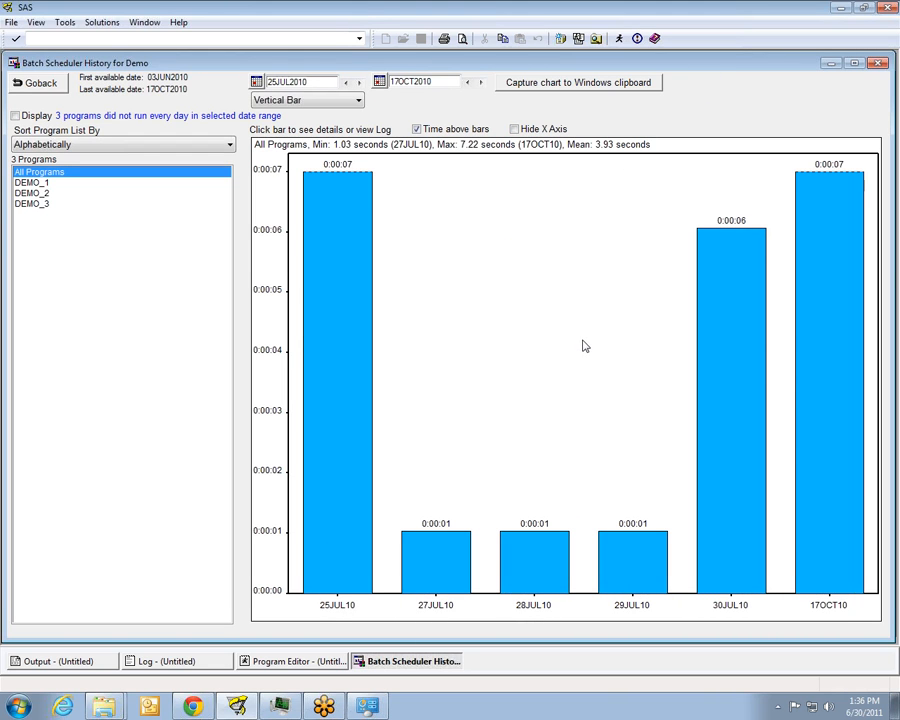
pyautogui.click(36, 184)
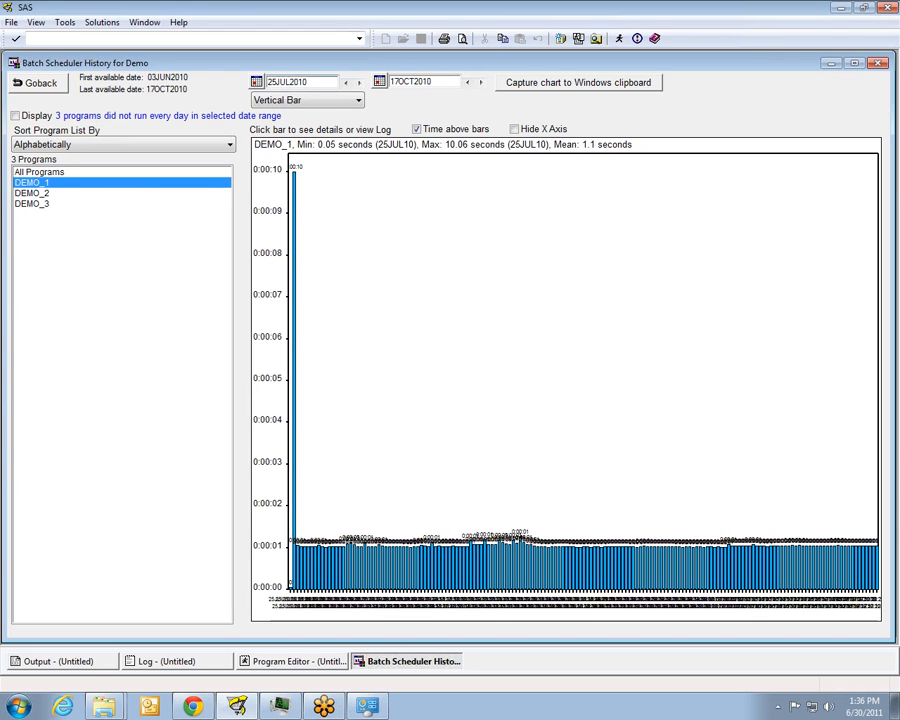
# Try to set the history chart's start date to 1 February 2011 using the date picker
pyautogui.click(258, 85)
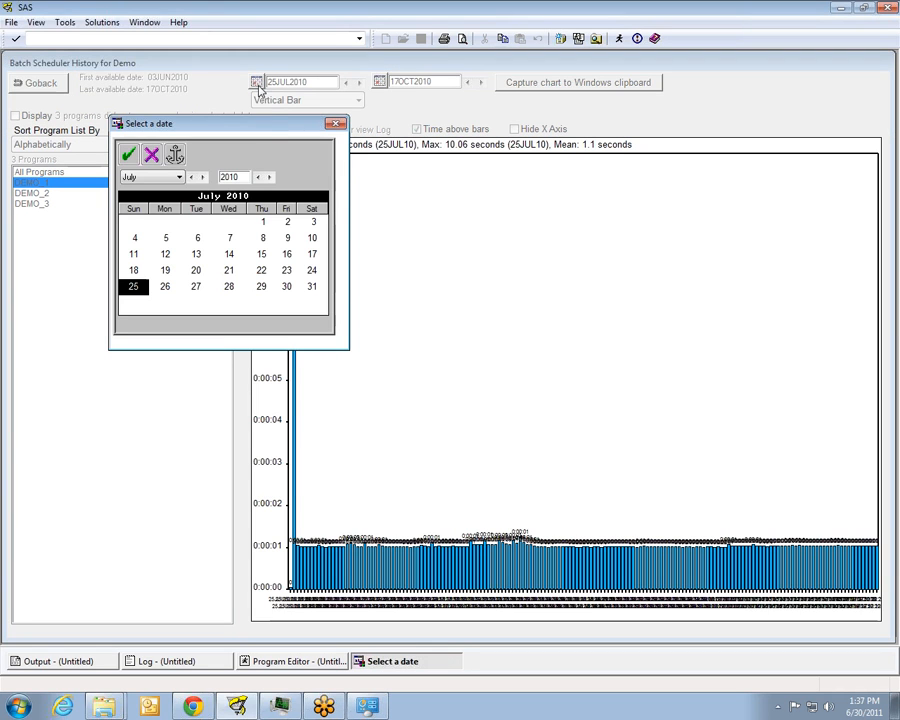
pyautogui.click(175, 155)
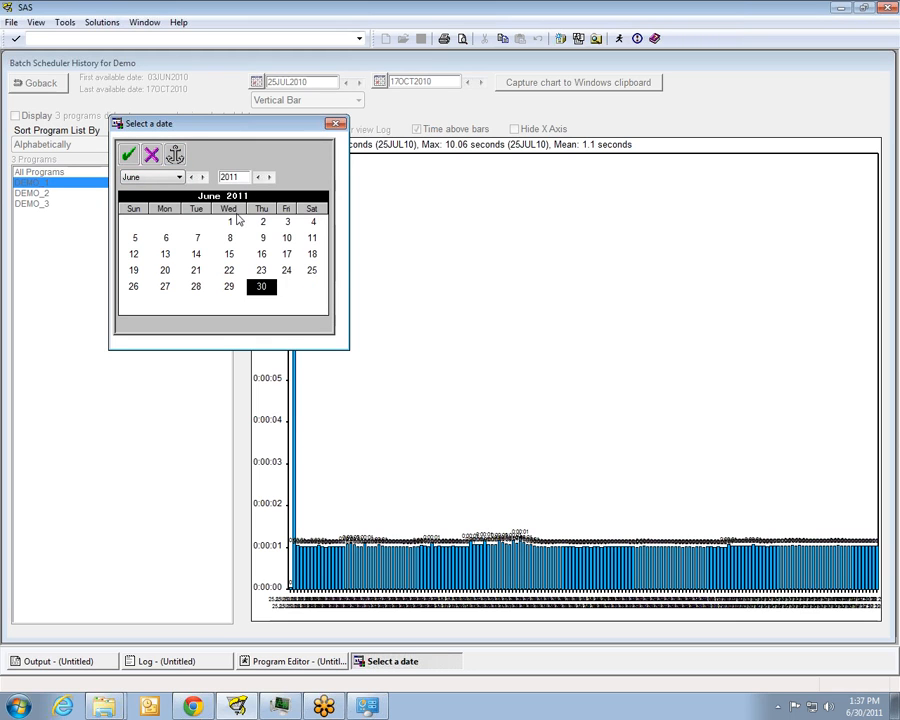
pyautogui.click(191, 177)
pyautogui.click(192, 177)
pyautogui.click(192, 177)
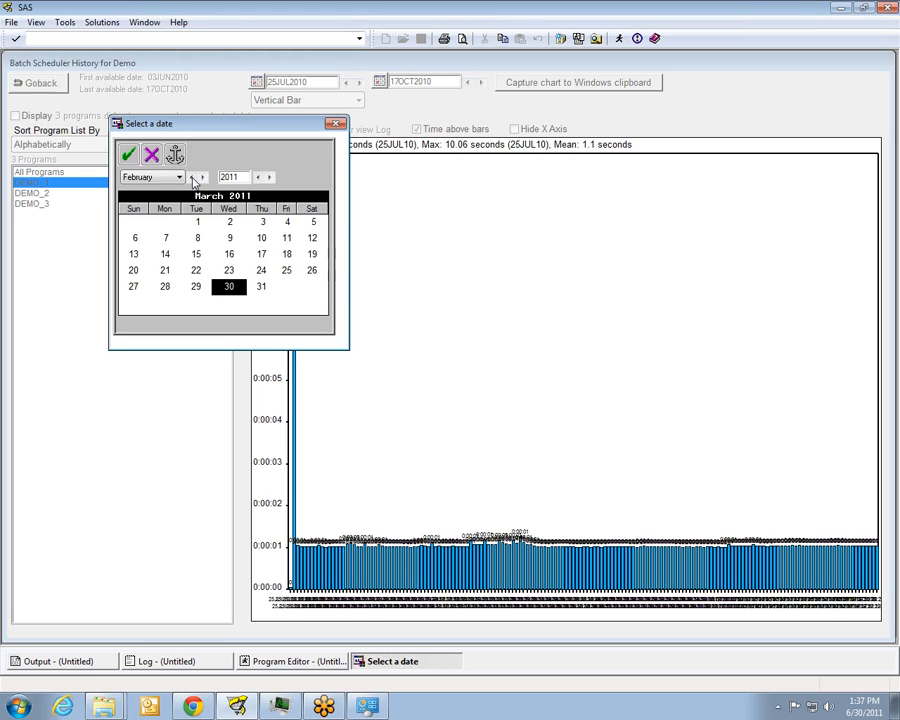
pyautogui.click(196, 221)
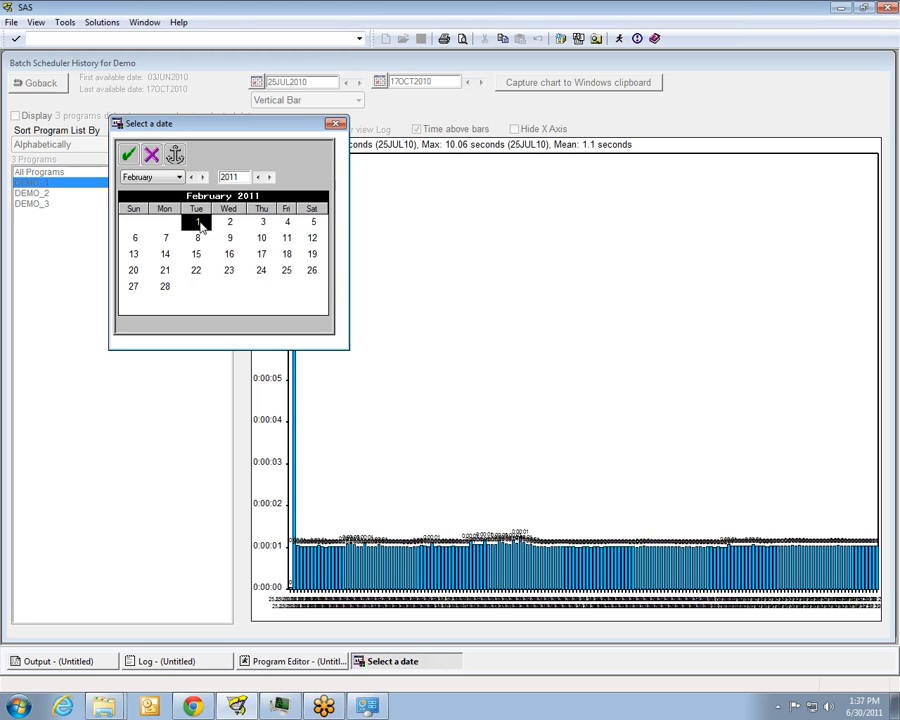
pyautogui.click(130, 157)
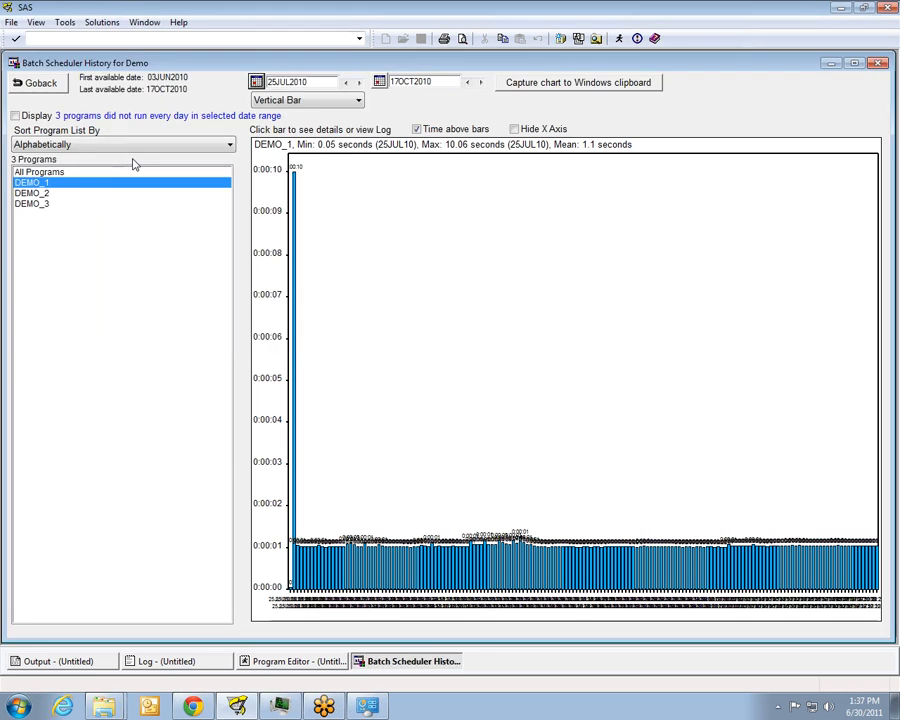
# Advance the history chart's start date to 17 October 2010 so the range covers a single day
pyautogui.click(359, 85)
pyautogui.click(359, 85)
pyautogui.click(359, 85)
pyautogui.click(359, 85)
pyautogui.click(359, 85)
pyautogui.click(359, 85)
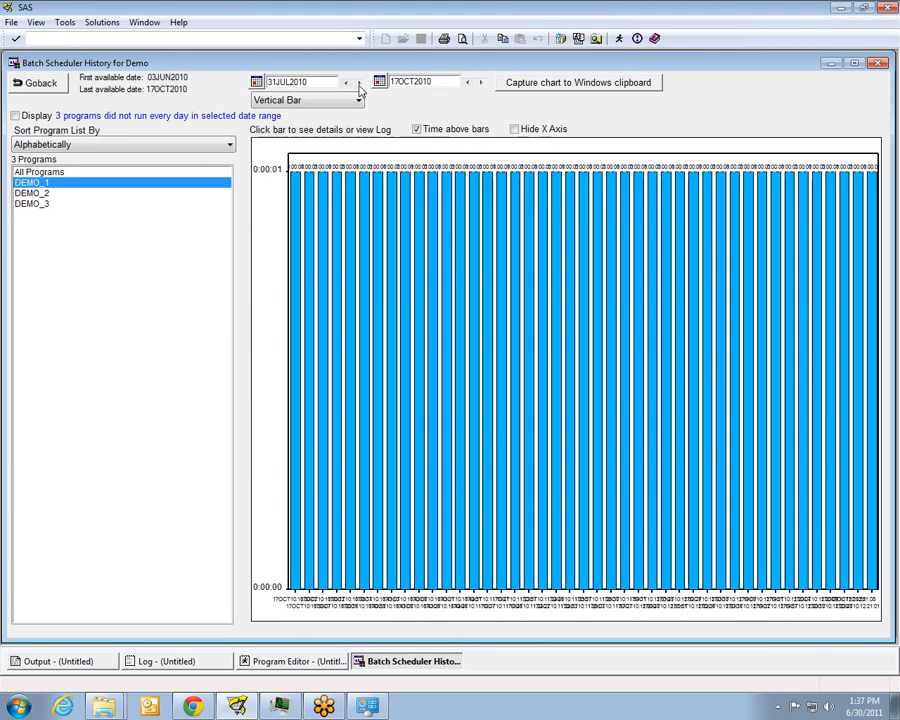
pyautogui.click(359, 85)
pyautogui.click(359, 85)
pyautogui.click(359, 85)
pyautogui.click(359, 85)
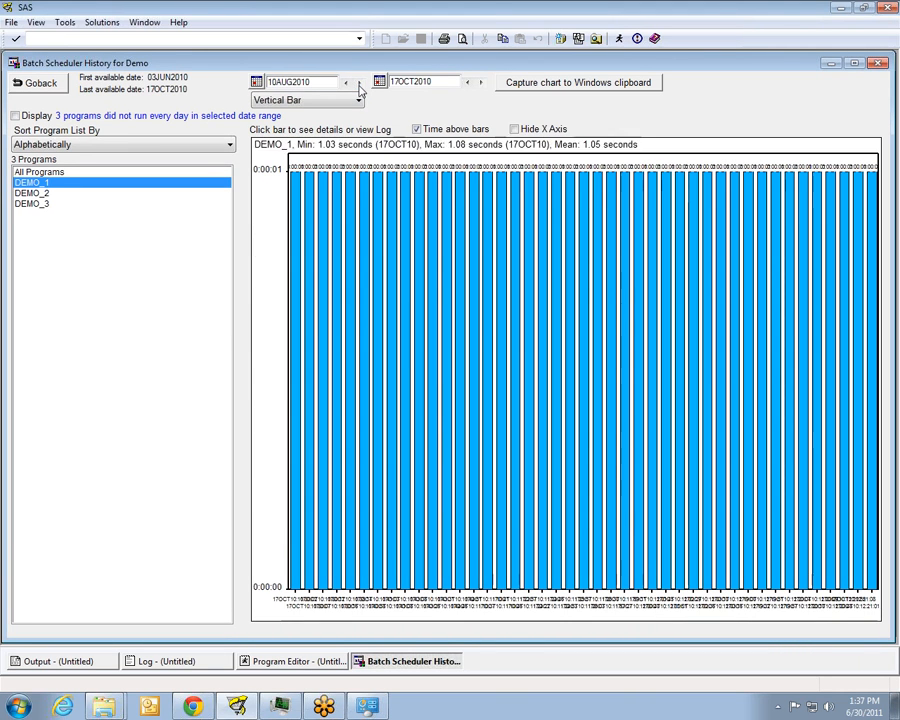
pyautogui.click(359, 85)
pyautogui.click(359, 85)
pyautogui.click(359, 85)
pyautogui.click(359, 85)
pyautogui.click(359, 85)
pyautogui.click(359, 85)
pyautogui.click(359, 85)
pyautogui.click(359, 85)
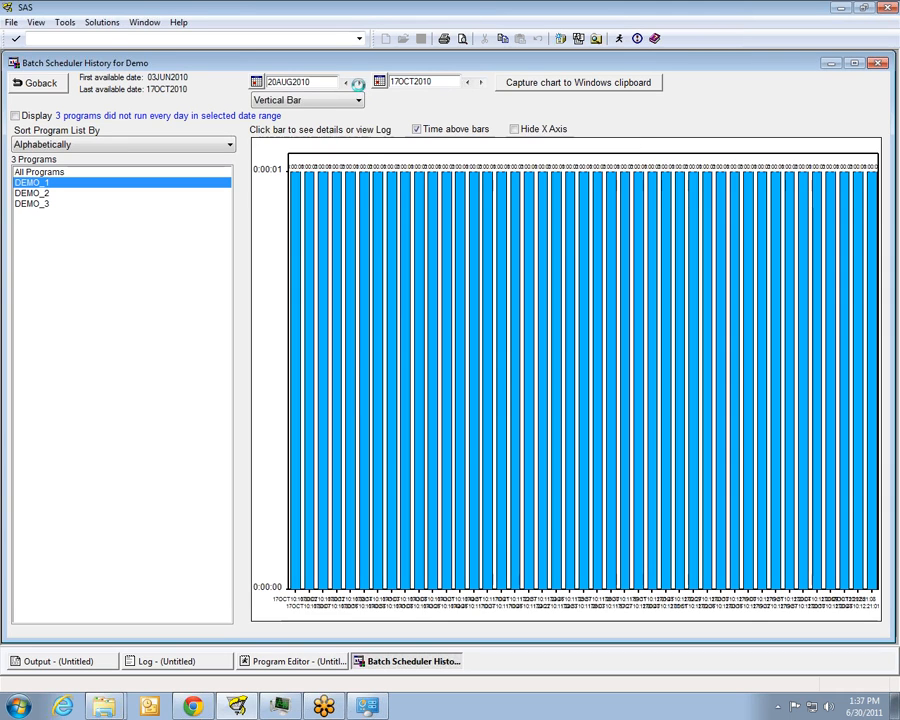
pyautogui.click(359, 85)
pyautogui.click(359, 85)
pyautogui.click(359, 85)
pyautogui.click(359, 85)
pyautogui.click(359, 85)
pyautogui.click(359, 85)
pyautogui.click(359, 85)
pyautogui.click(359, 85)
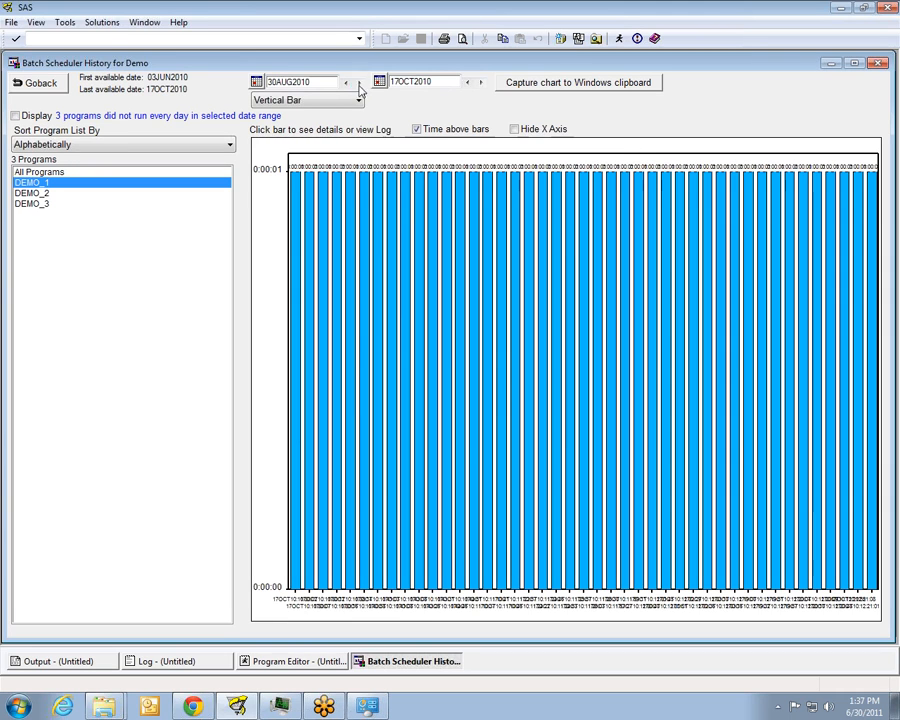
pyautogui.click(359, 85)
pyautogui.click(359, 85)
pyautogui.click(359, 85)
pyautogui.click(359, 85)
pyautogui.click(359, 85)
pyautogui.click(359, 85)
pyautogui.click(359, 85)
pyautogui.click(359, 85)
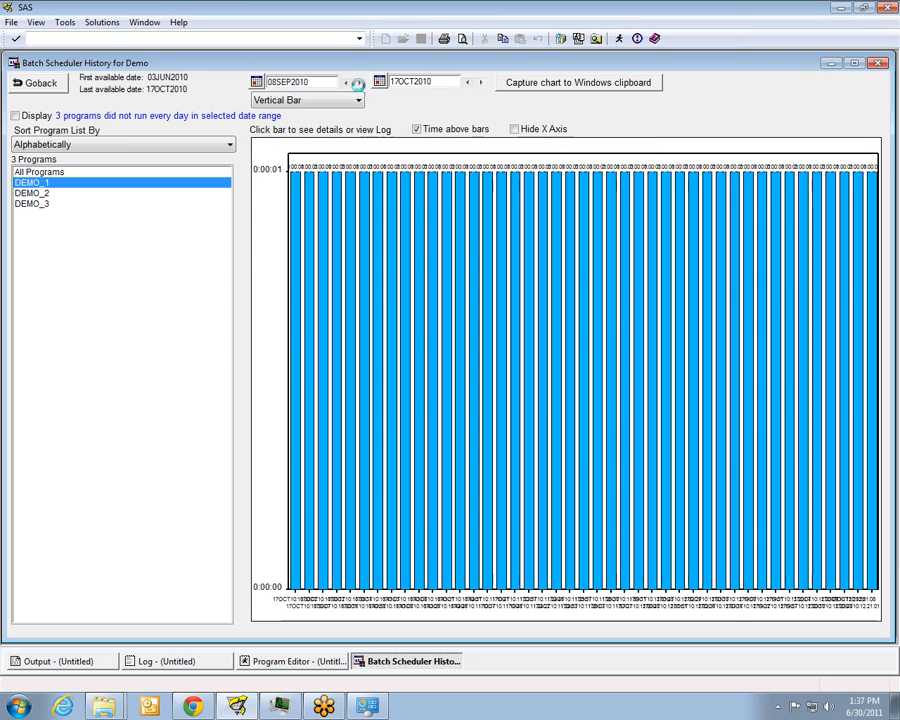
pyautogui.click(358, 85)
pyautogui.click(358, 85)
pyautogui.click(358, 85)
pyautogui.click(358, 85)
pyautogui.click(358, 85)
pyautogui.click(358, 85)
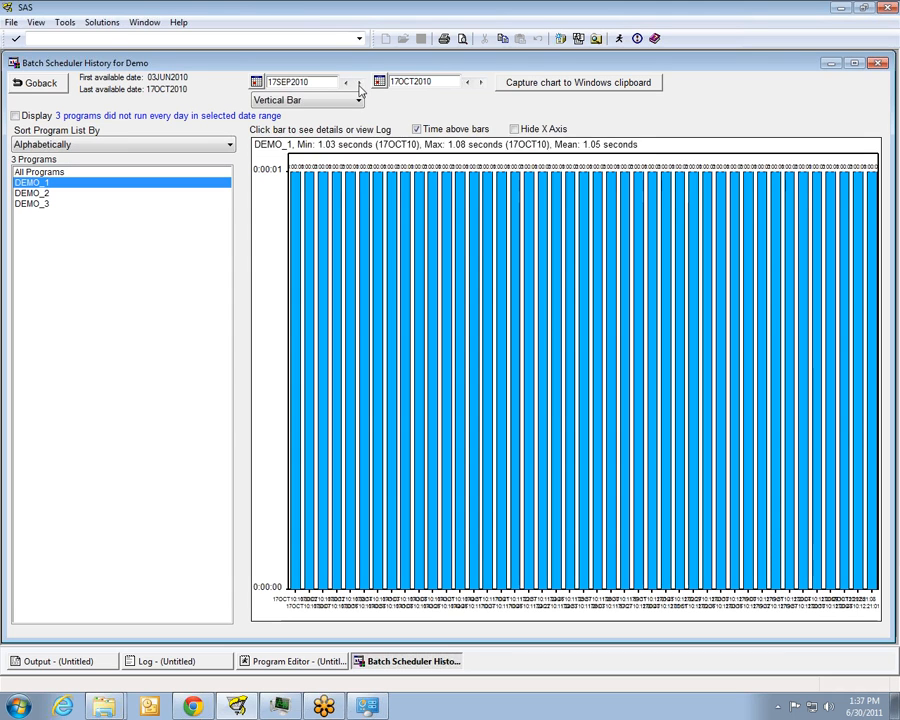
pyautogui.click(358, 85)
pyautogui.click(358, 85)
pyautogui.click(358, 85)
pyautogui.click(358, 85)
pyautogui.click(358, 85)
pyautogui.click(358, 85)
pyautogui.click(358, 85)
pyautogui.click(358, 85)
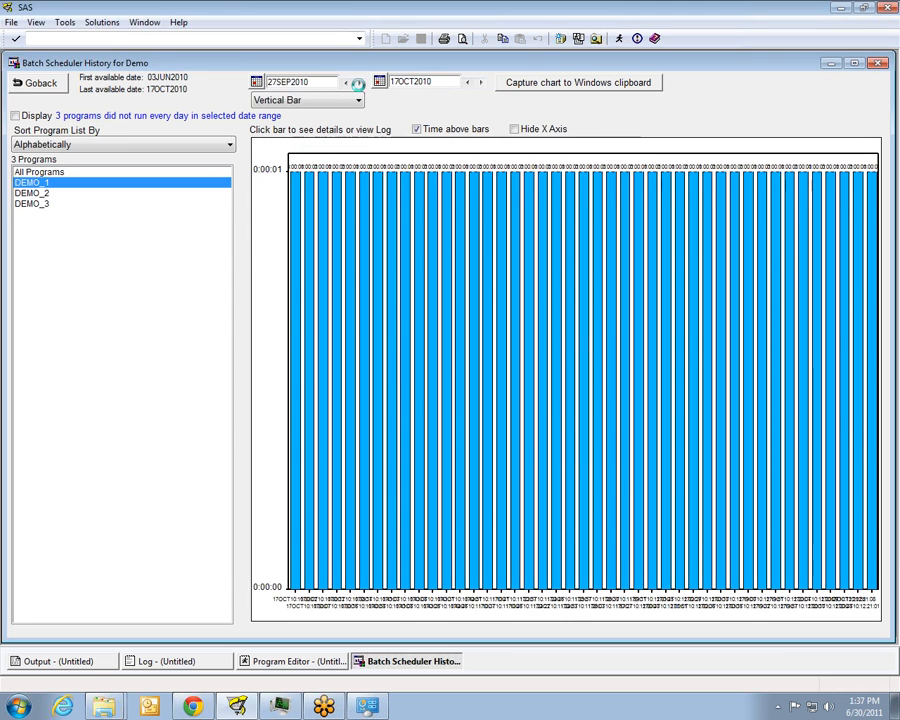
pyautogui.click(358, 85)
pyautogui.click(358, 85)
pyautogui.click(358, 85)
pyautogui.click(358, 85)
pyautogui.click(358, 85)
pyautogui.click(358, 85)
pyautogui.click(358, 85)
pyautogui.click(358, 85)
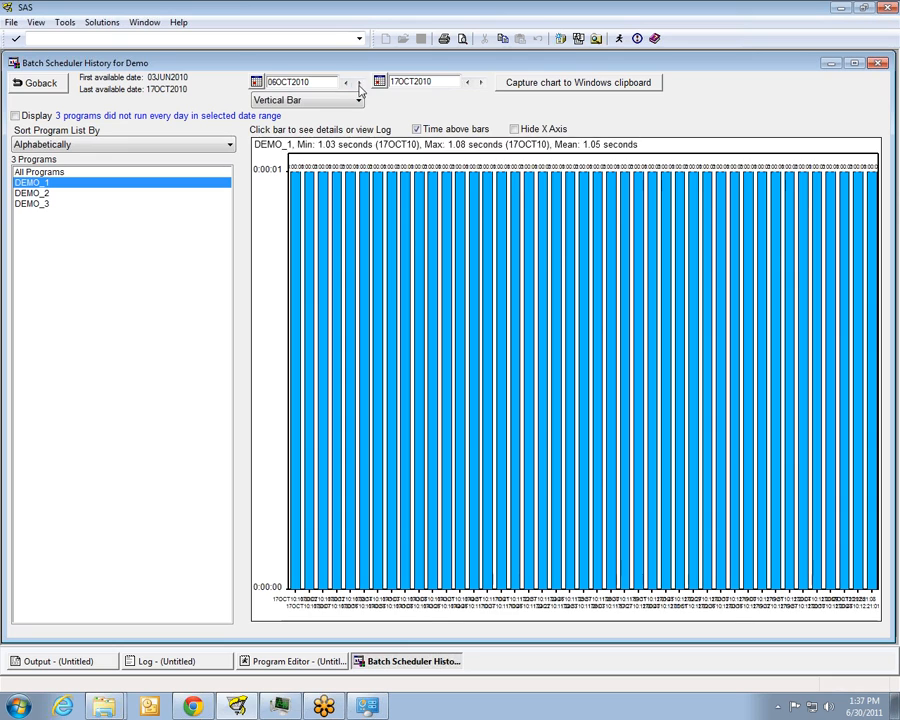
pyautogui.click(358, 85)
pyautogui.click(358, 85)
pyautogui.click(358, 85)
pyautogui.click(358, 85)
pyautogui.click(358, 85)
pyautogui.click(358, 85)
pyautogui.click(358, 85)
pyautogui.click(358, 85)
pyautogui.click(358, 85)
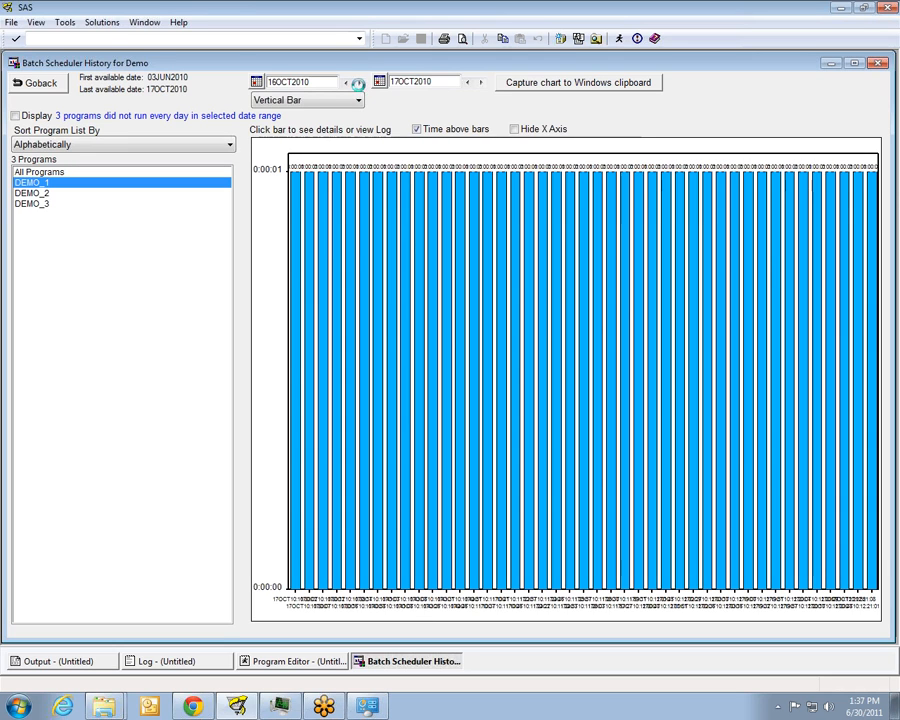
pyautogui.click(358, 85)
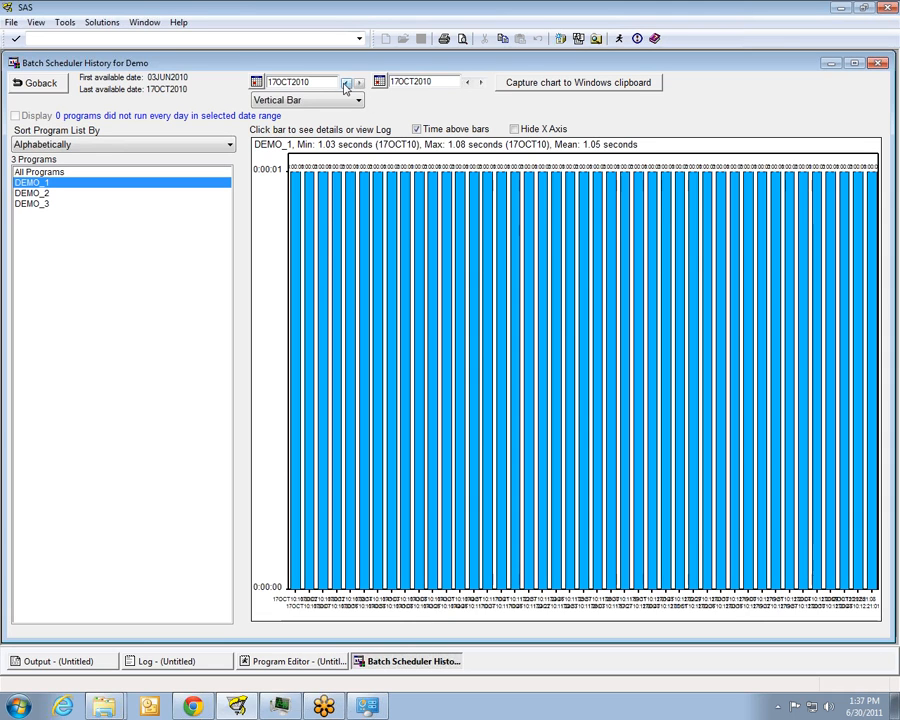
# Review the history charts for all programs, DEMO_2, DEMO_3 and DEMO_1, and show the details of one DEMO_1 run
pyautogui.click(45, 173)
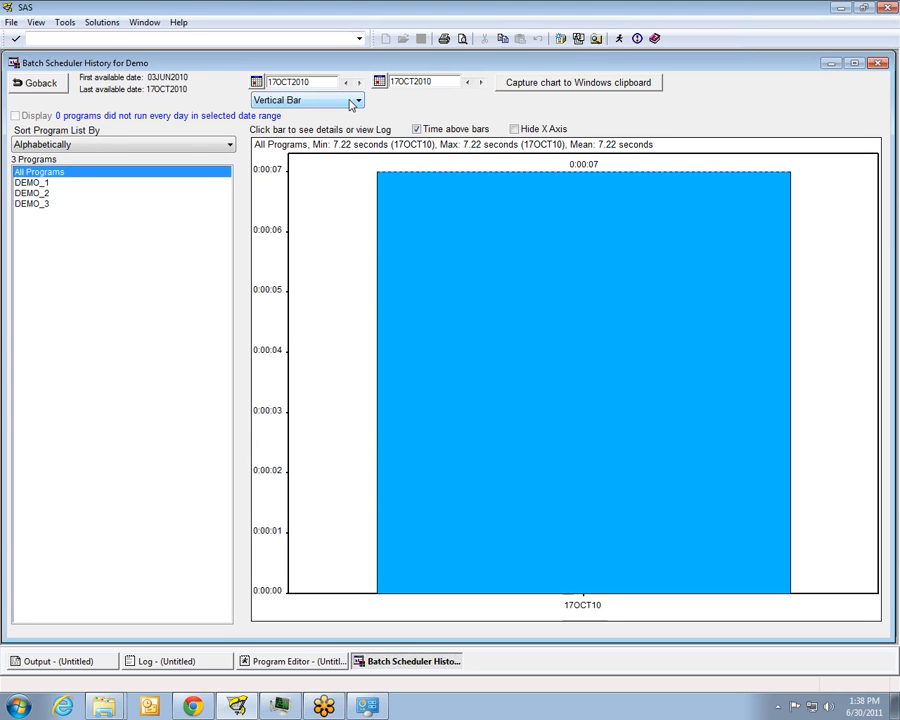
pyautogui.click(46, 193)
pyautogui.click(48, 205)
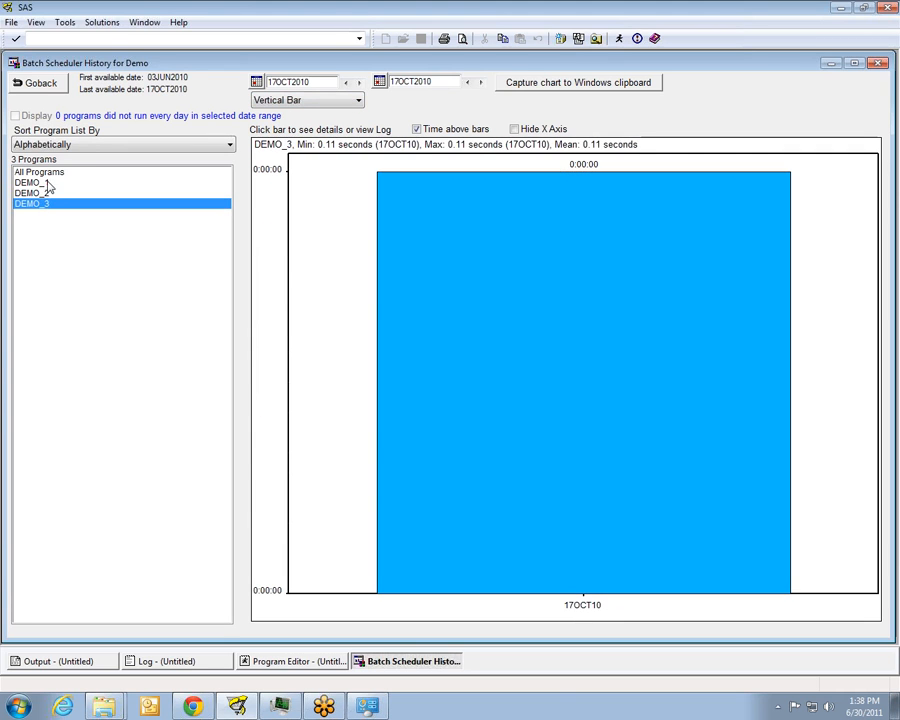
pyautogui.click(47, 183)
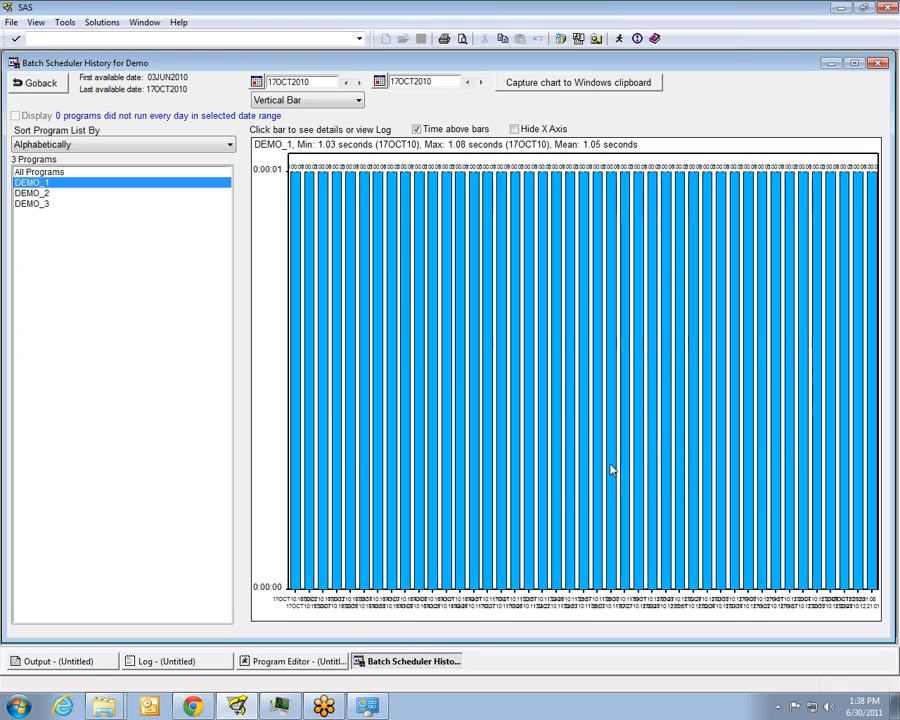
pyautogui.click(423, 383)
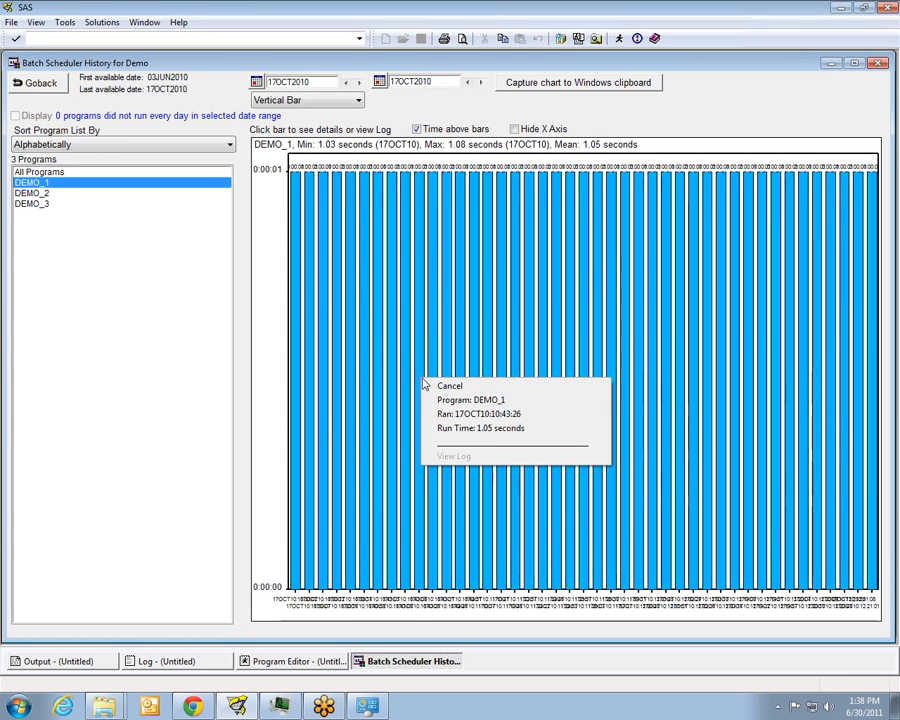
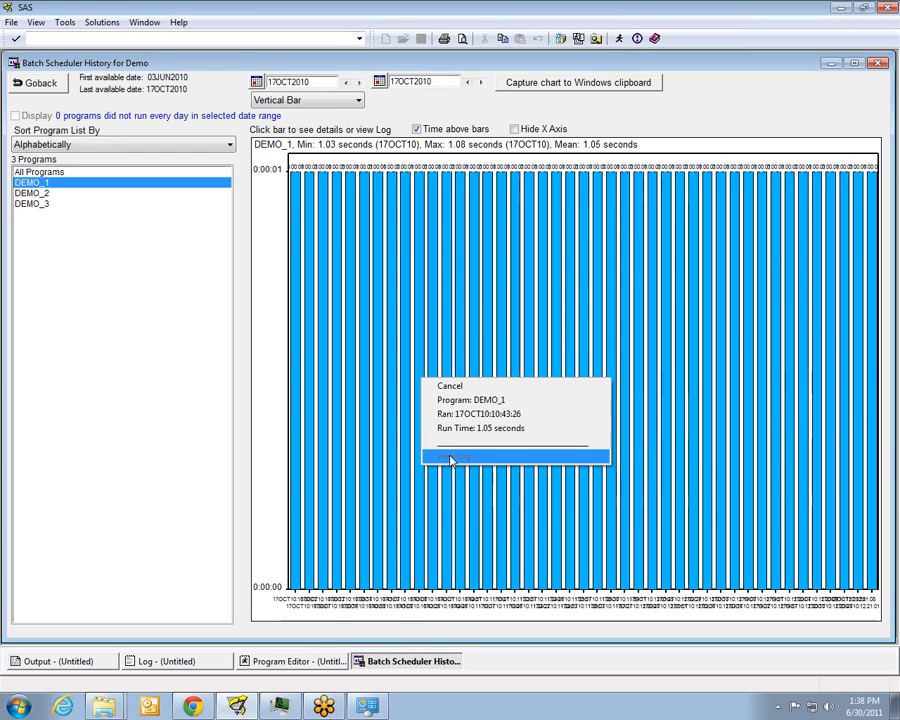
# Show the program, run date and run time details of individual DEMO_1 runs on the 17 October 2010 history chart
pyautogui.click(436, 330)
pyautogui.click(436, 330)
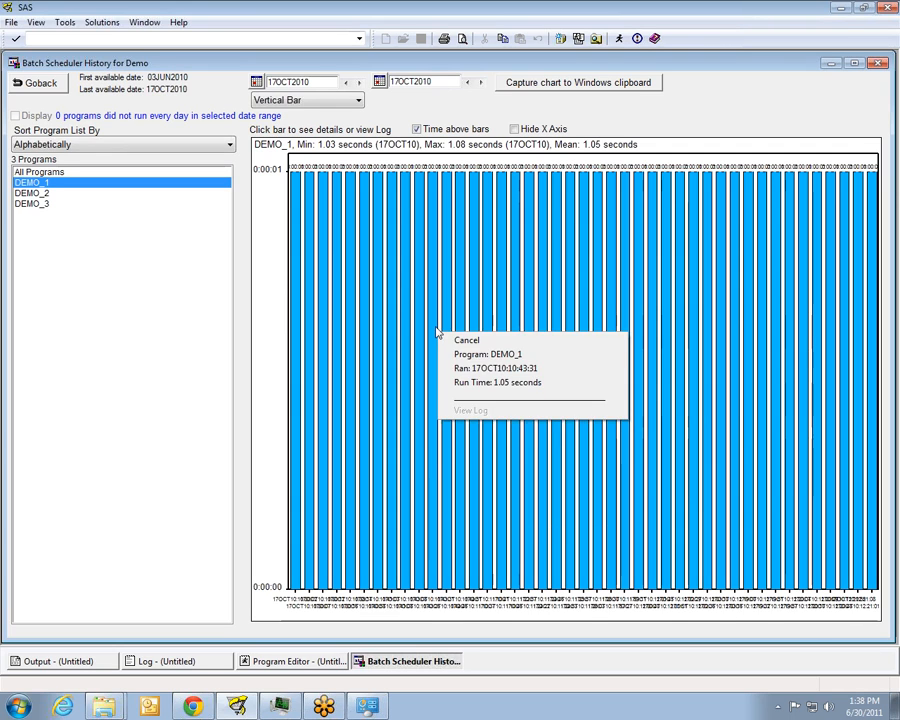
pyautogui.click(454, 340)
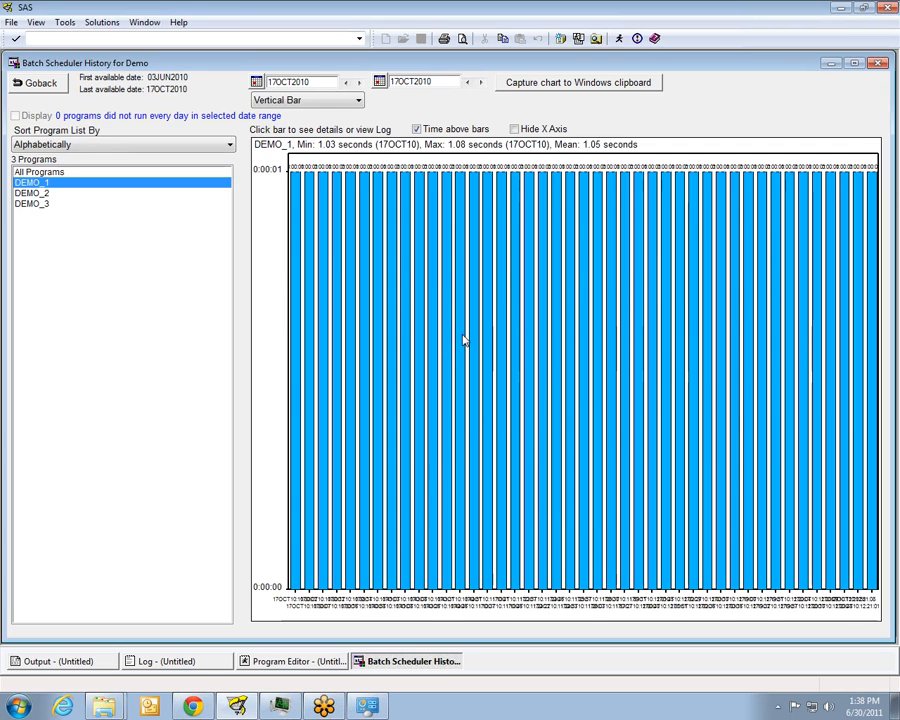
pyautogui.click(433, 294)
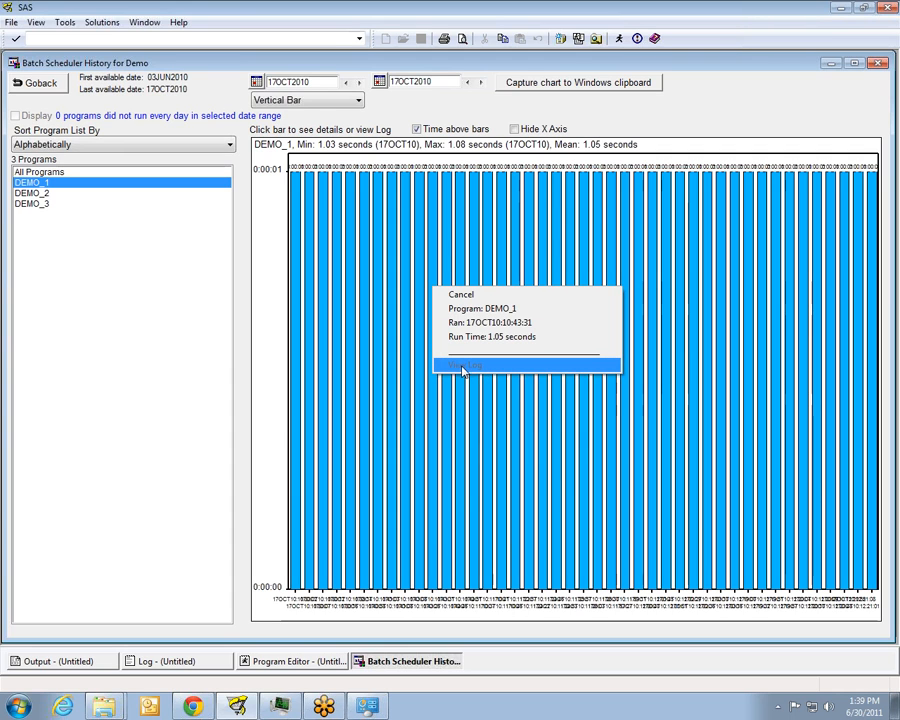
pyautogui.click(470, 293)
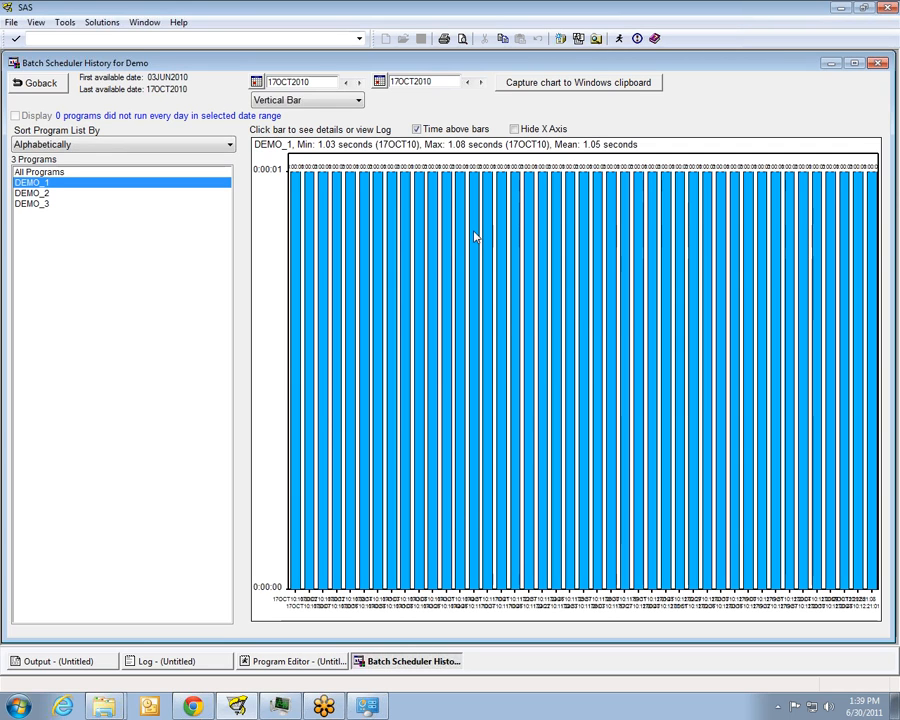
pyautogui.click(475, 236)
pyautogui.click(482, 242)
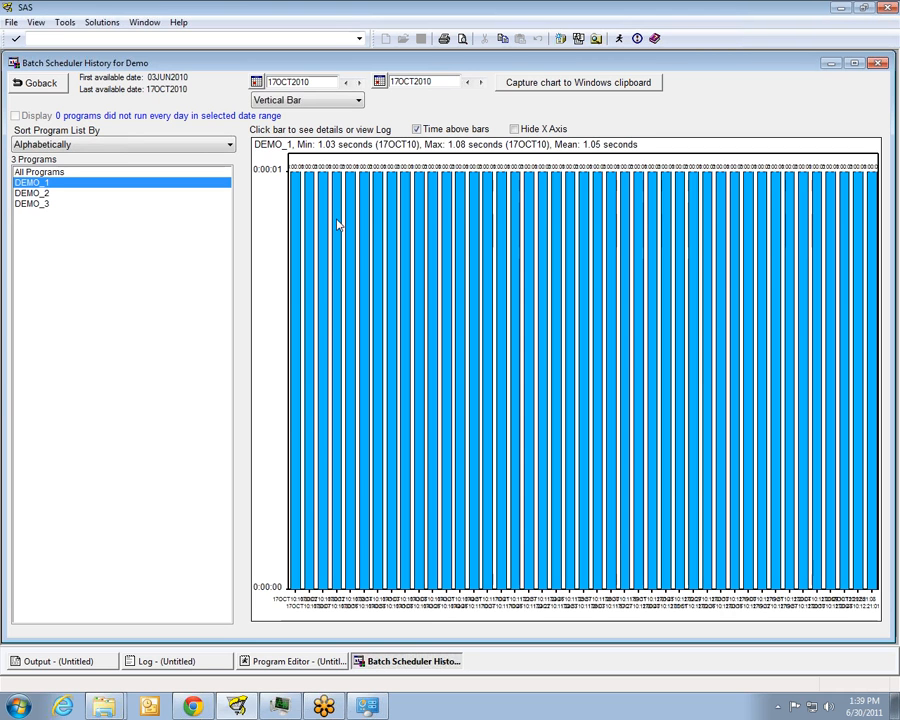
# Return from the run history to the maximized job list and view the Batch Scheduler start options without starting it
pyautogui.click(45, 86)
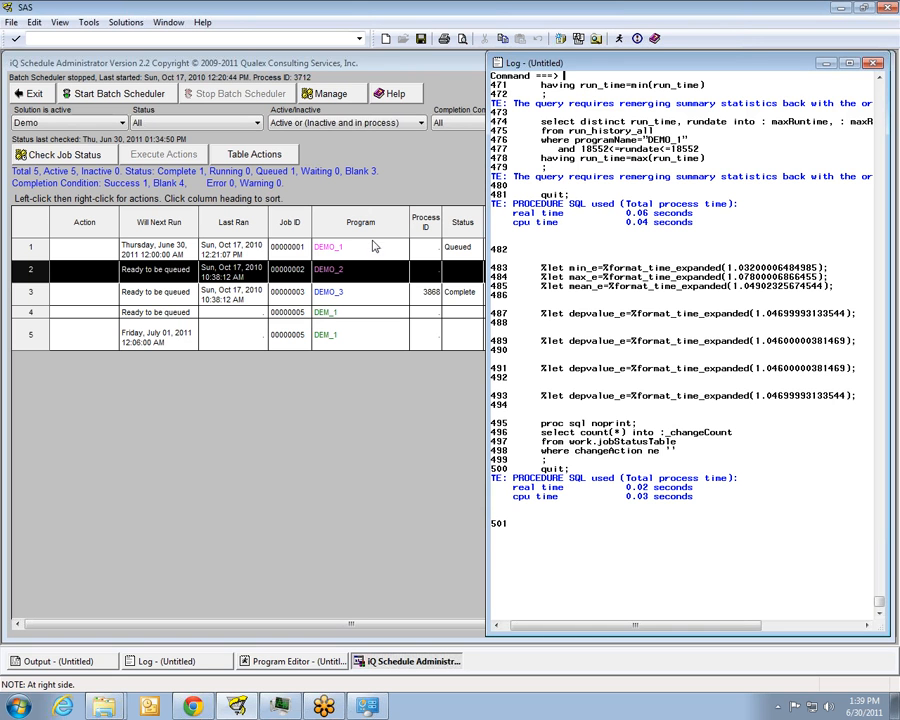
pyautogui.doubleClick(400, 63)
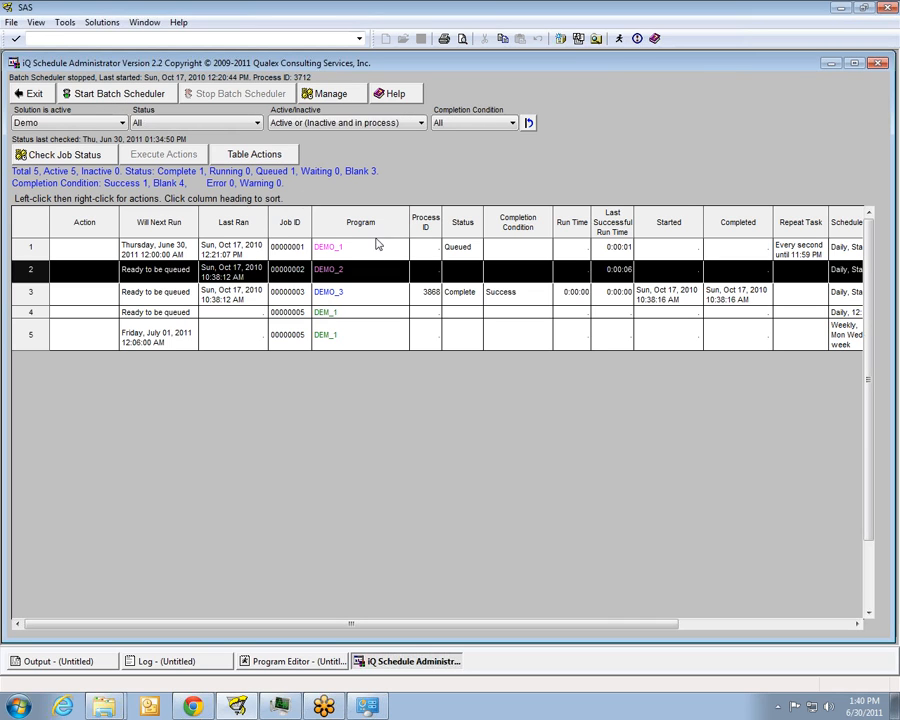
pyautogui.click(100, 100)
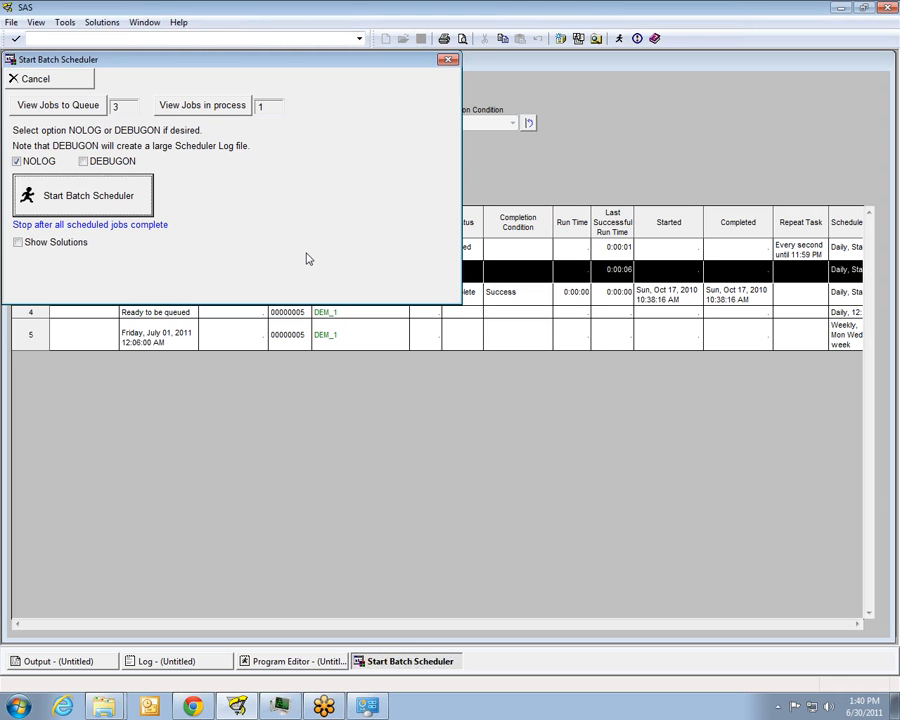
pyautogui.click(40, 79)
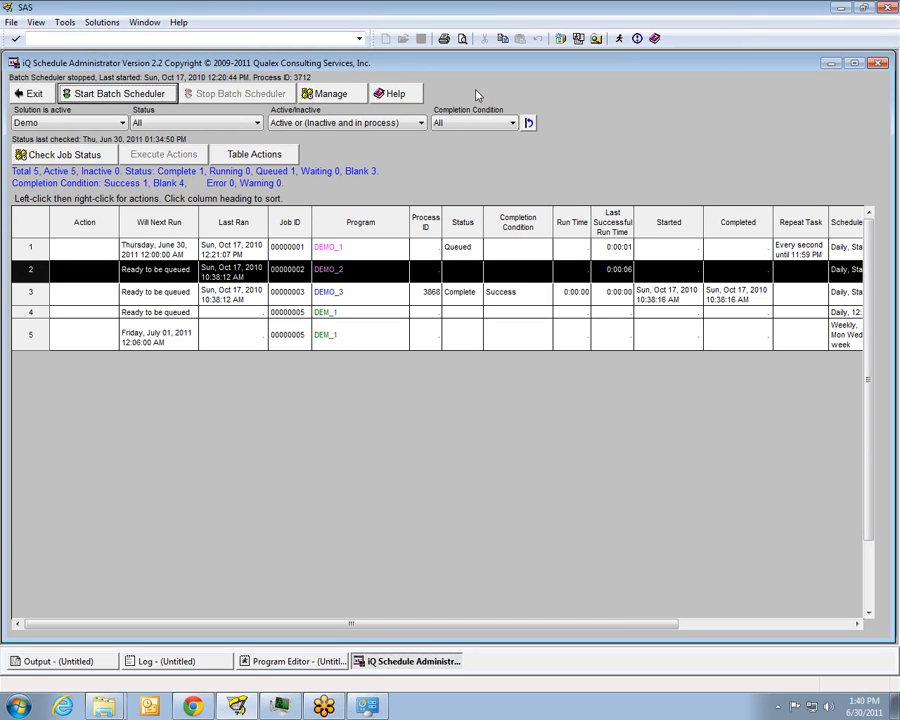
# Try to open the help document on defining Windows scheduled tasks for the Batch Scheduler, declining to define a WBROWSE command
pyautogui.click(395, 94)
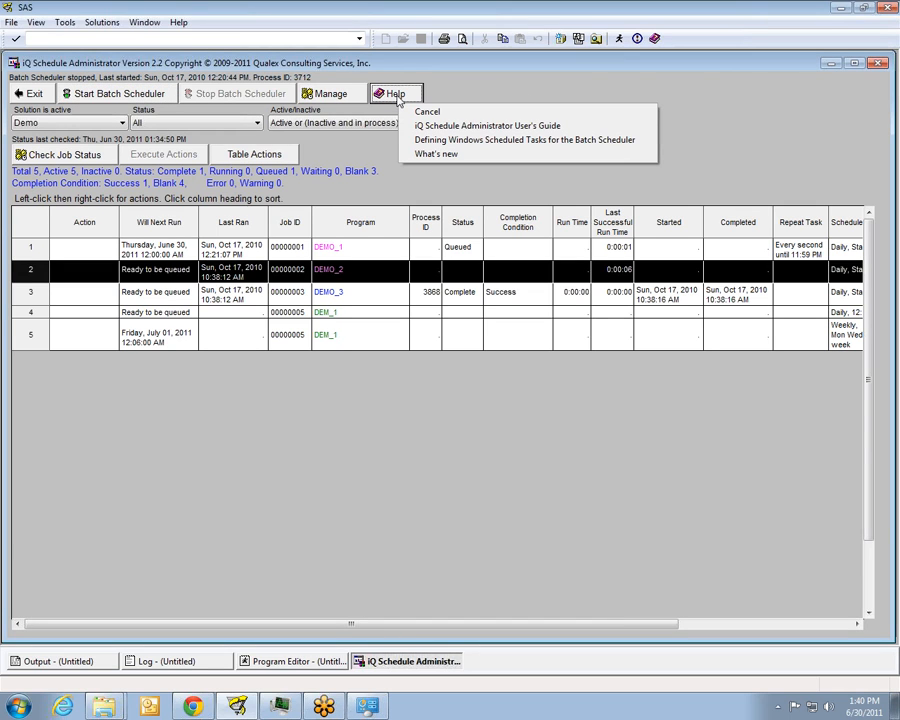
pyautogui.click(425, 140)
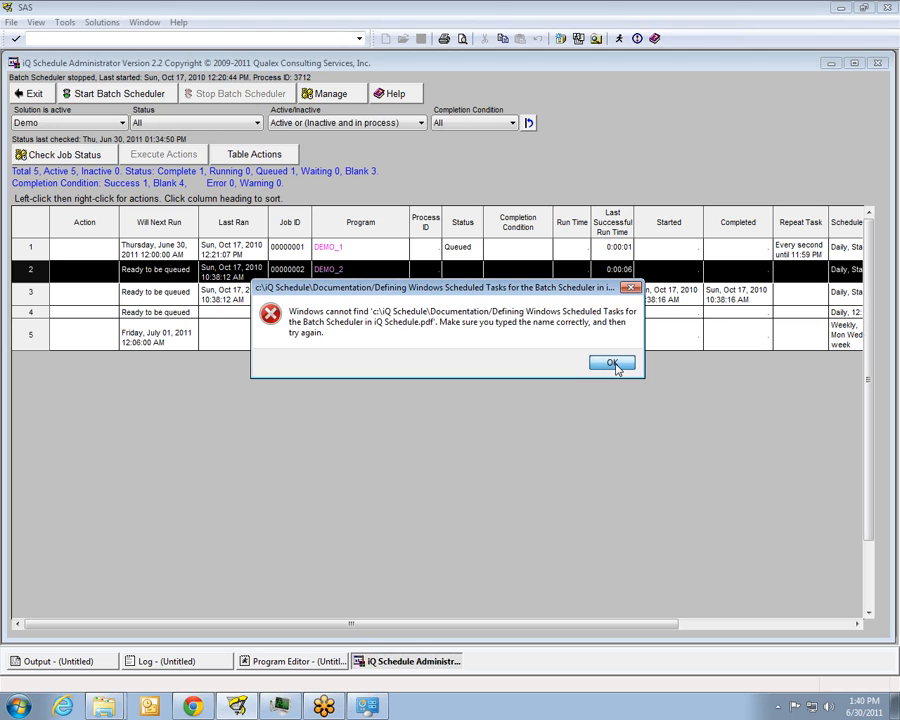
pyautogui.click(614, 364)
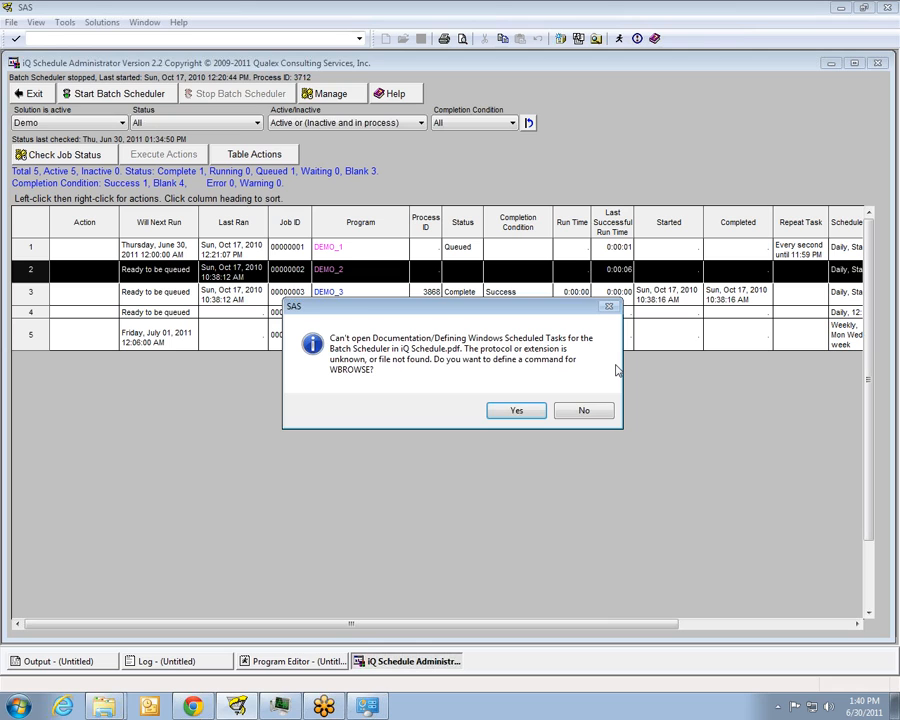
pyautogui.click(586, 412)
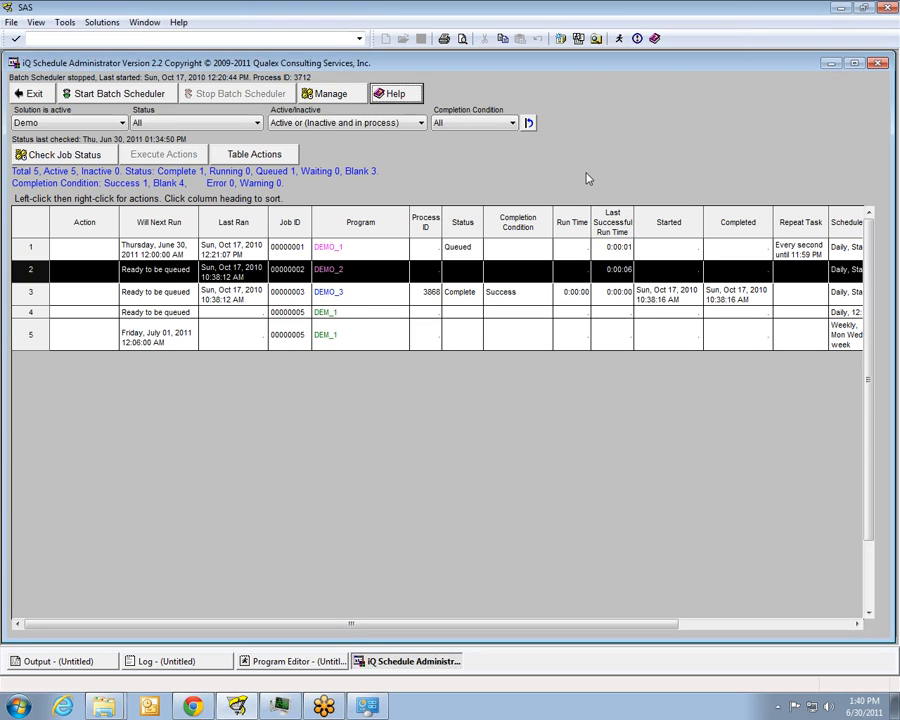
pyautogui.click(390, 93)
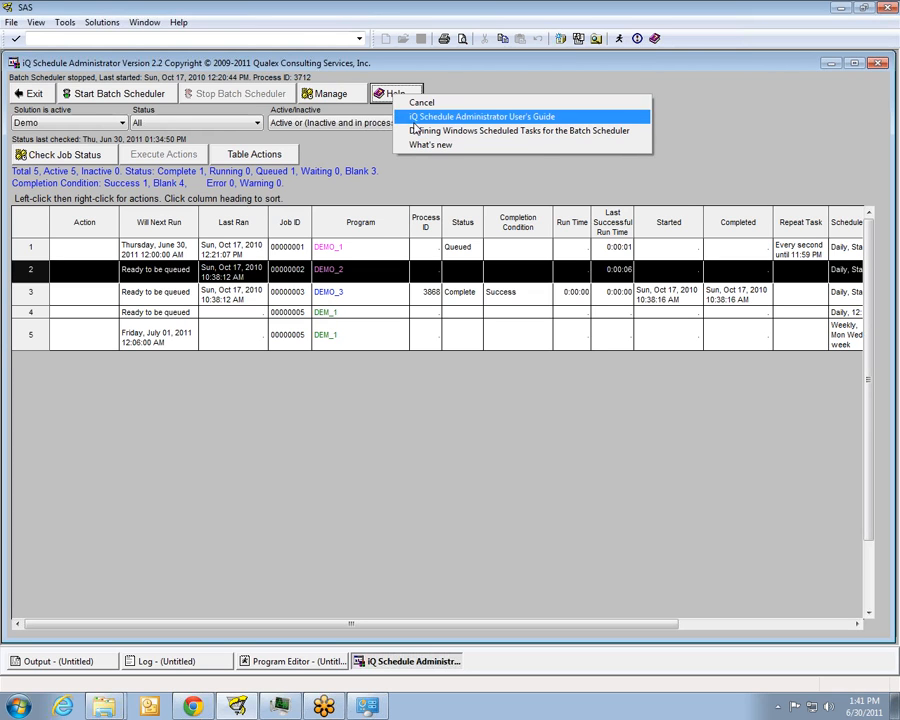
pyautogui.click(461, 66)
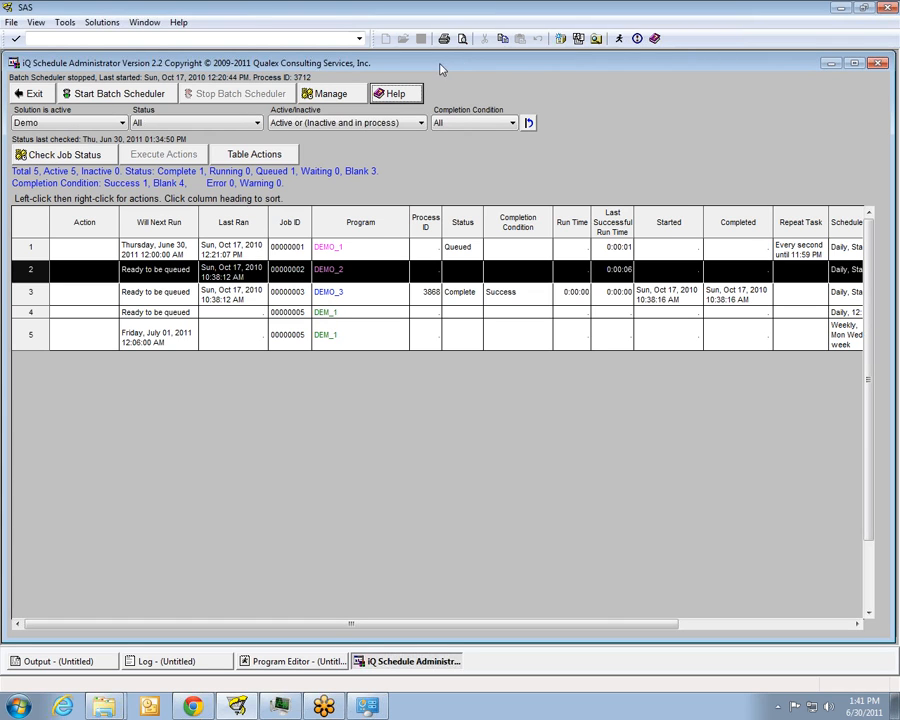
pyautogui.click(395, 93)
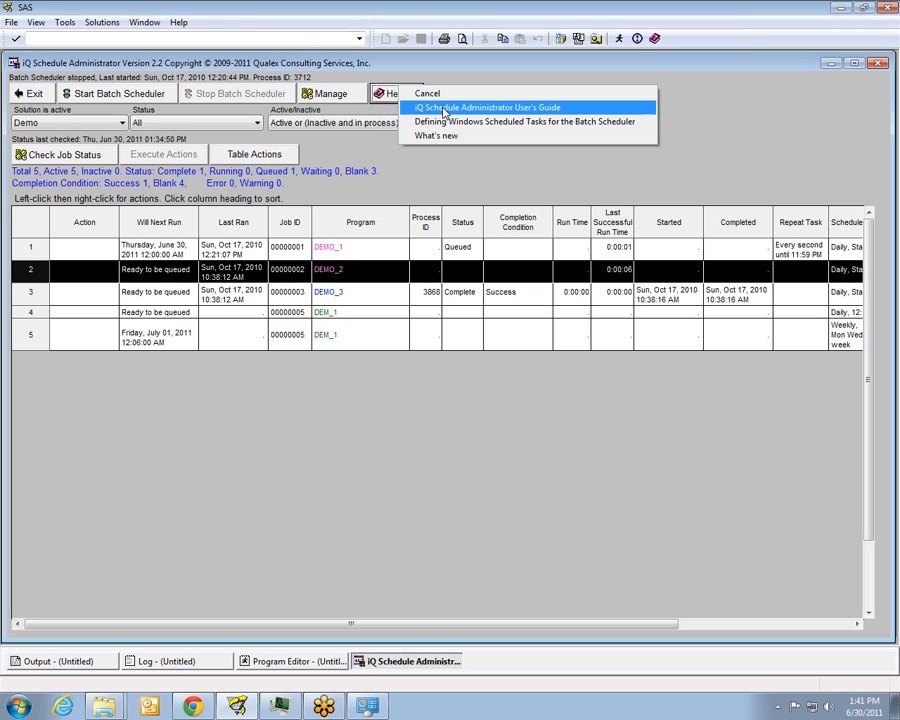
pyautogui.click(515, 66)
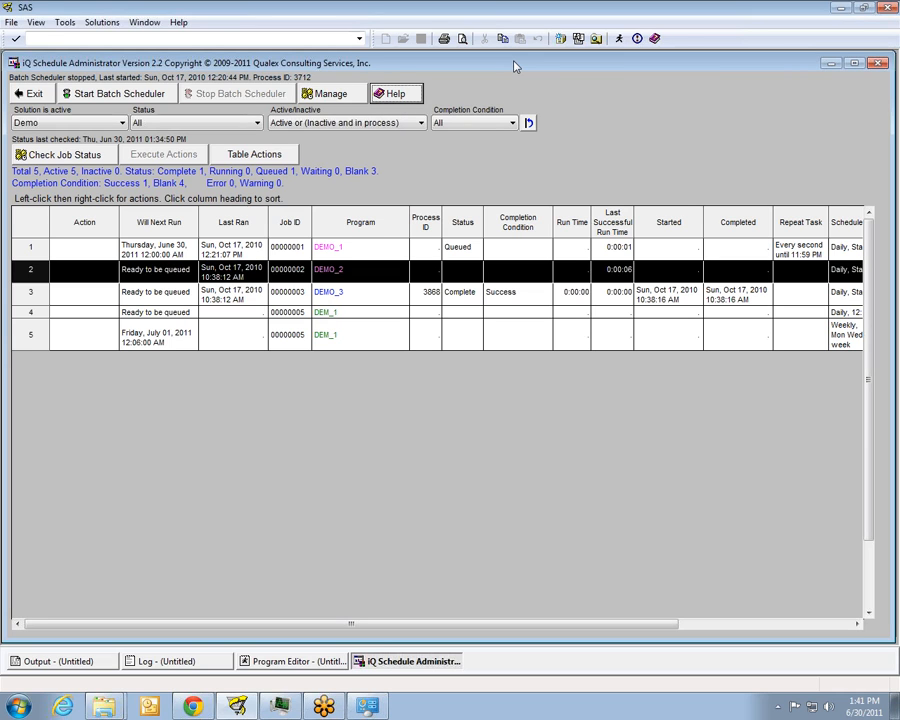